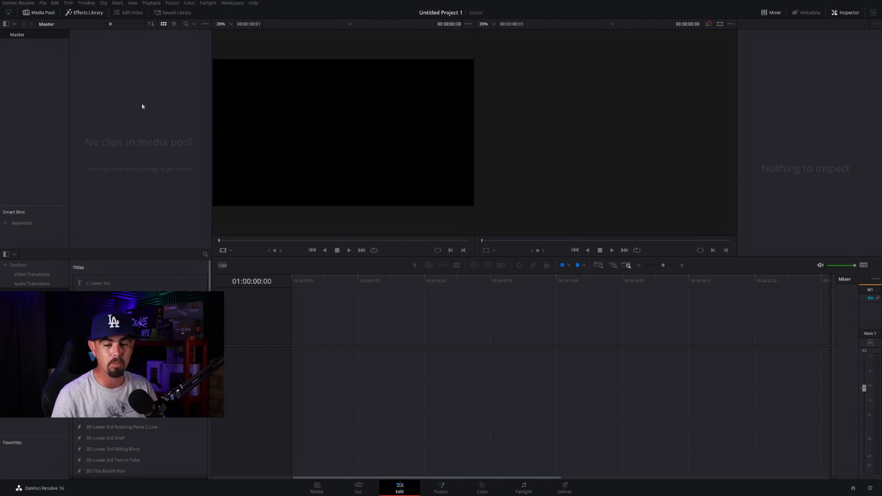
# Create a new Fusion composition clip with a duration of 00:00:10:00 and place it at the start of a new timeline.
pyautogui.rightClick(128, 133)
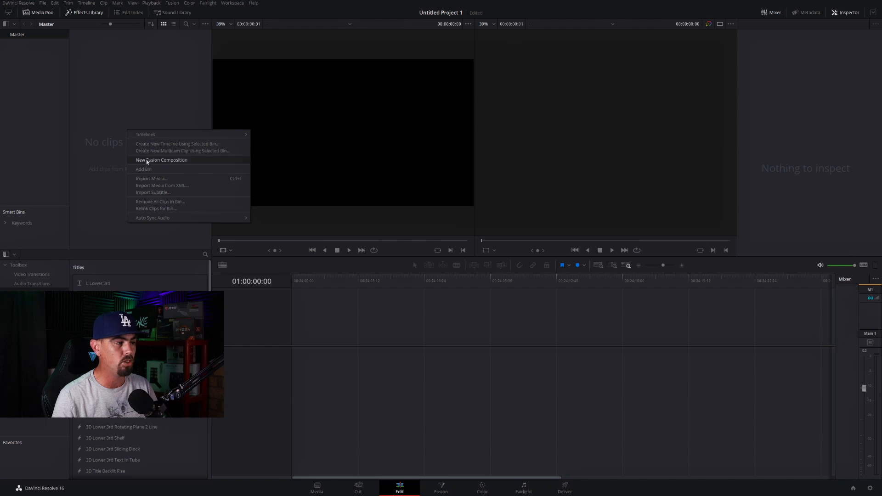
pyautogui.click(147, 160)
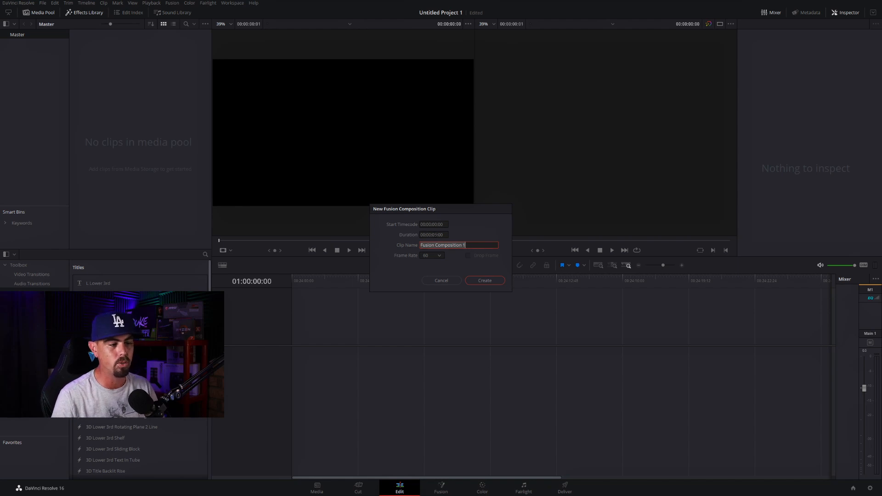
pyautogui.click(431, 235)
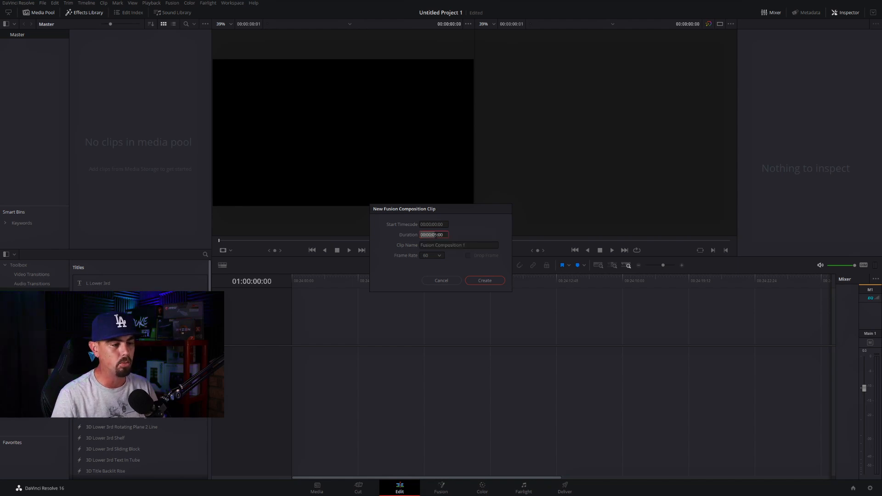
pyautogui.click(436, 235)
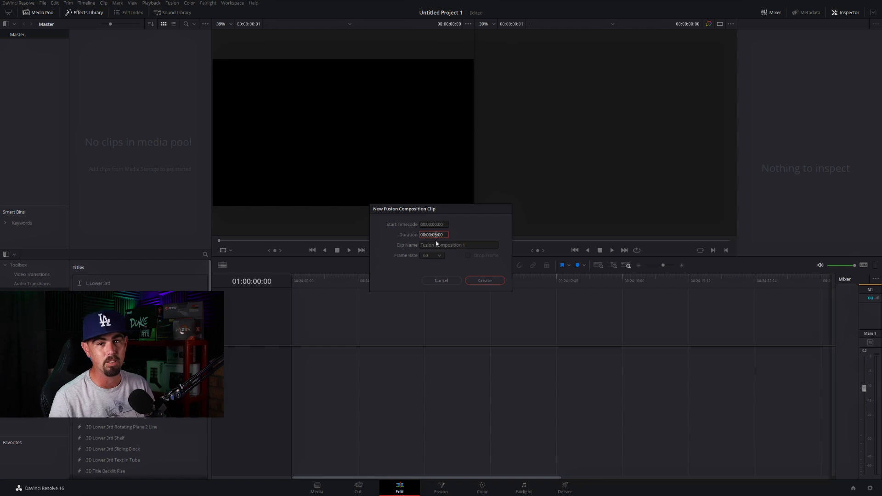
pyautogui.press('Delete')
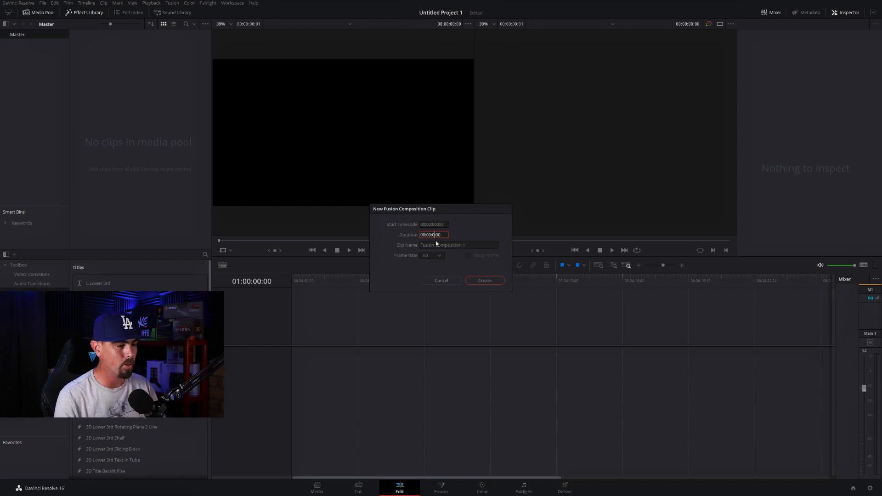
pyautogui.write('1')
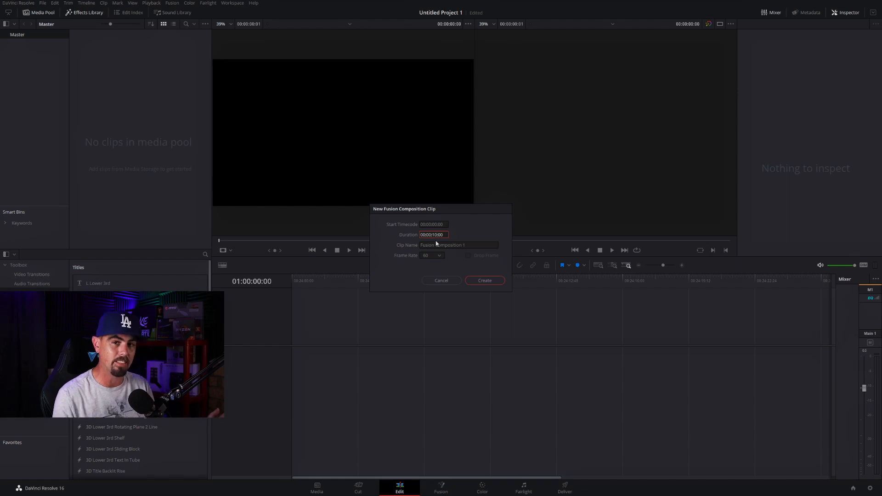
pyautogui.click(481, 282)
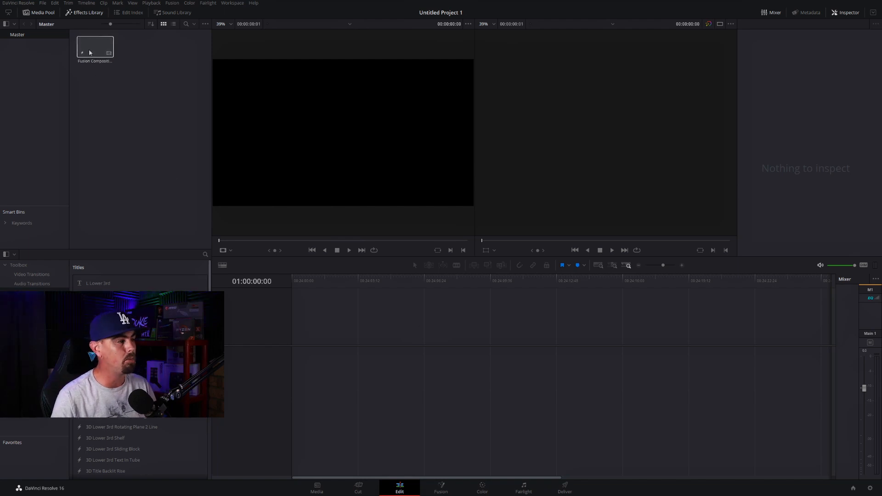
pyautogui.moveTo(89, 53); pyautogui.dragTo(292, 373)
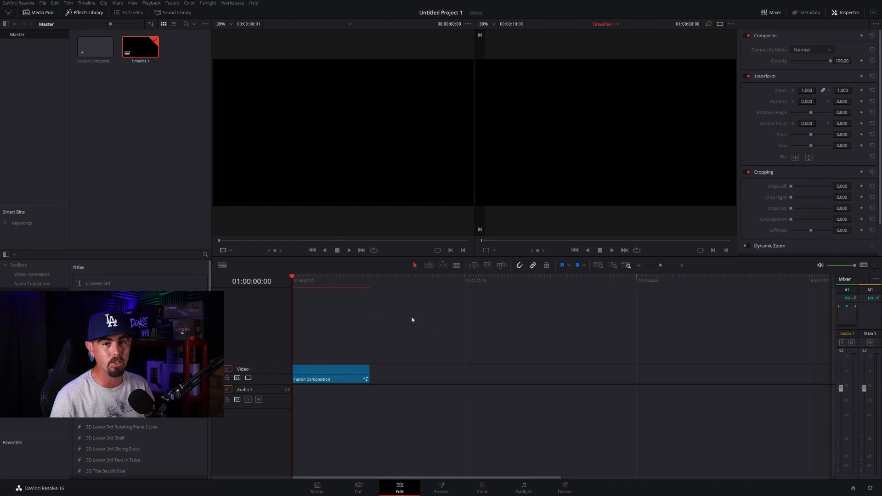
# Open the composition in the Fusion page, add a Background node, and connect its output to MediaOut1.
pyautogui.click(441, 487)
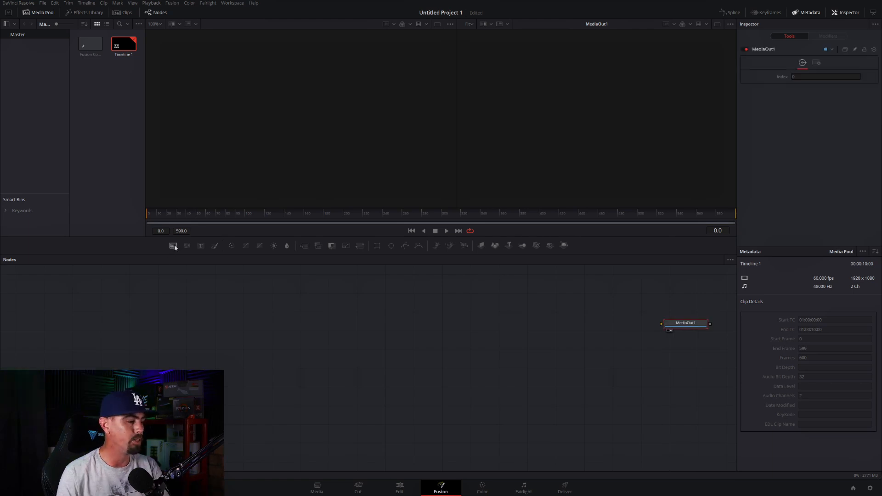
pyautogui.moveTo(173, 248); pyautogui.dragTo(136, 300)
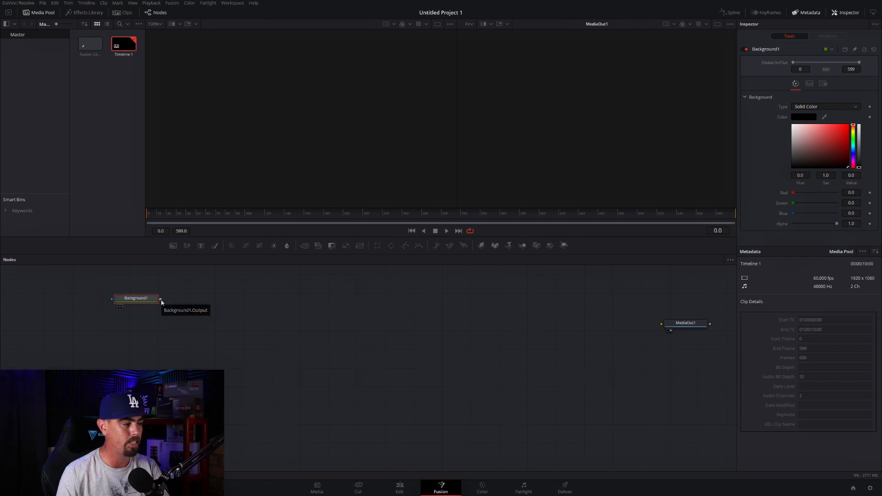
pyautogui.moveTo(161, 300); pyautogui.dragTo(662, 327)
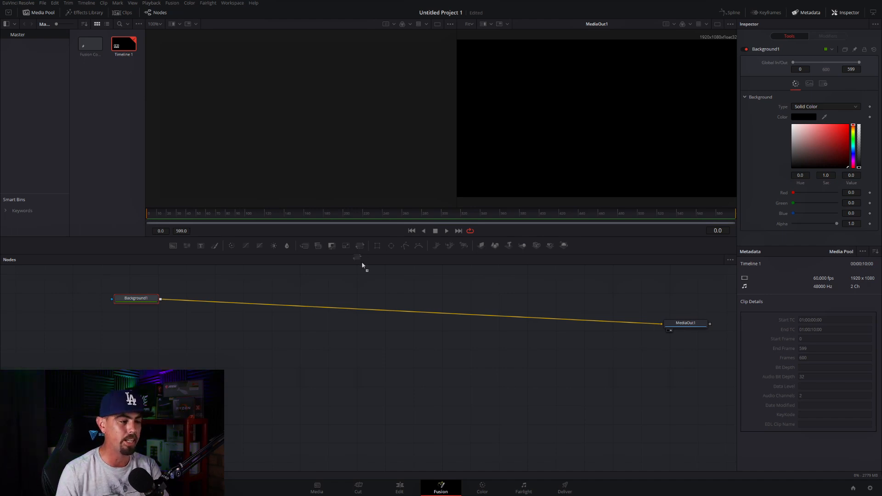
# Insert a Transform node after Background1 with separate X size 0.2, Y size 2.52 and angle -13, and save the project.
pyautogui.moveTo(362, 263); pyautogui.dragTo(215, 300)
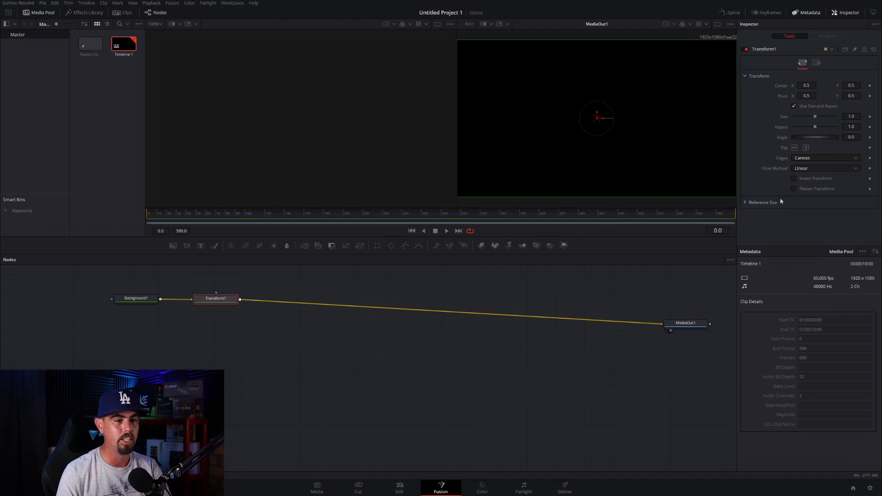
pyautogui.click(794, 106)
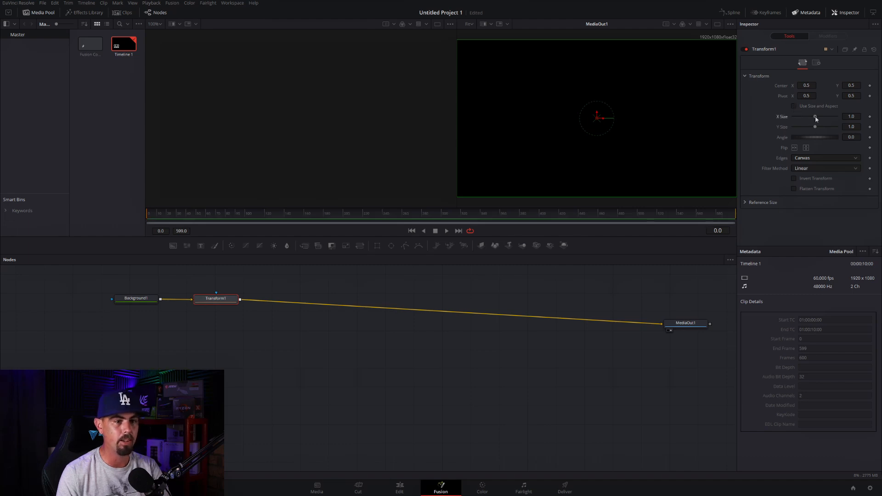
pyautogui.moveTo(815, 117); pyautogui.dragTo(798, 118)
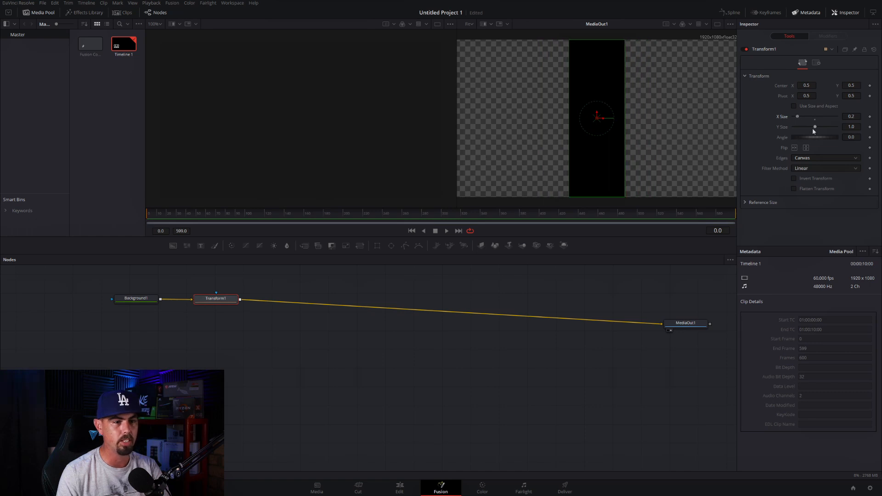
pyautogui.moveTo(815, 127); pyautogui.dragTo(824, 130)
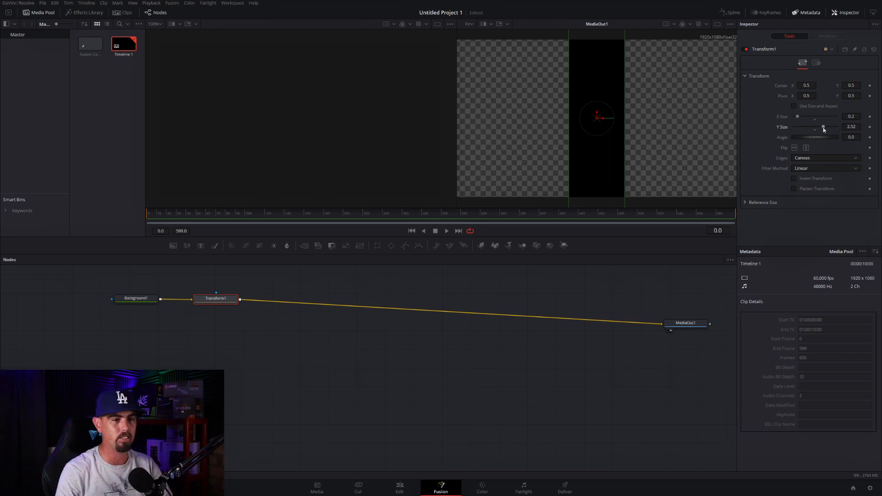
pyautogui.moveTo(824, 137)
pyautogui.mouseDown()
pyautogui.moveTo(804, 144)
pyautogui.moveTo(824, 140)
pyautogui.mouseUp()
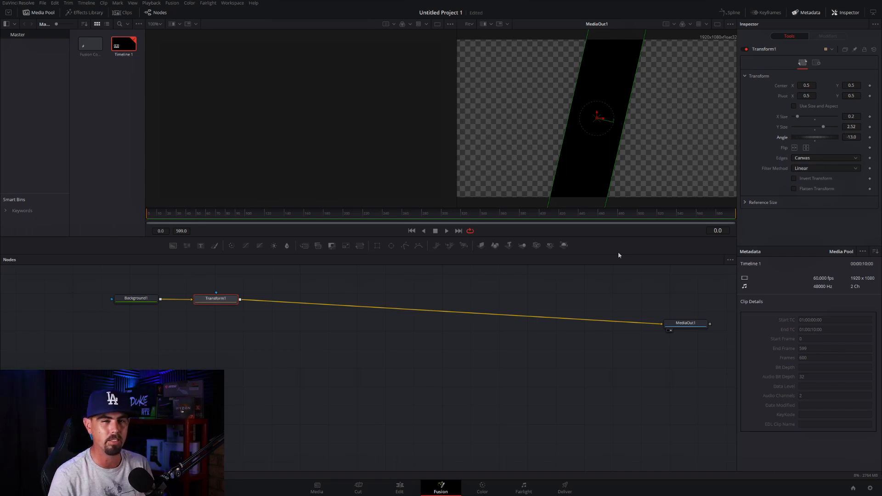
pyautogui.hotkey('ctrl', 's')
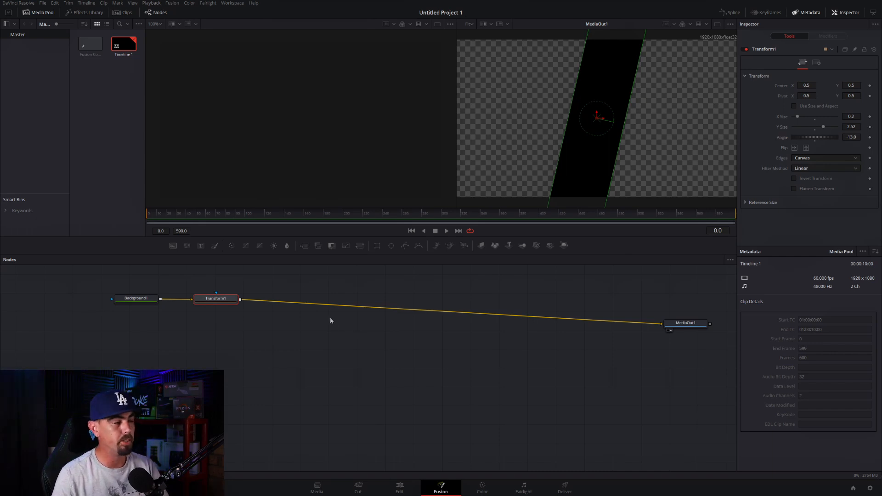
# Add the Matrix particle template from the effects library to the node graph below Background1.
pyautogui.click(86, 14)
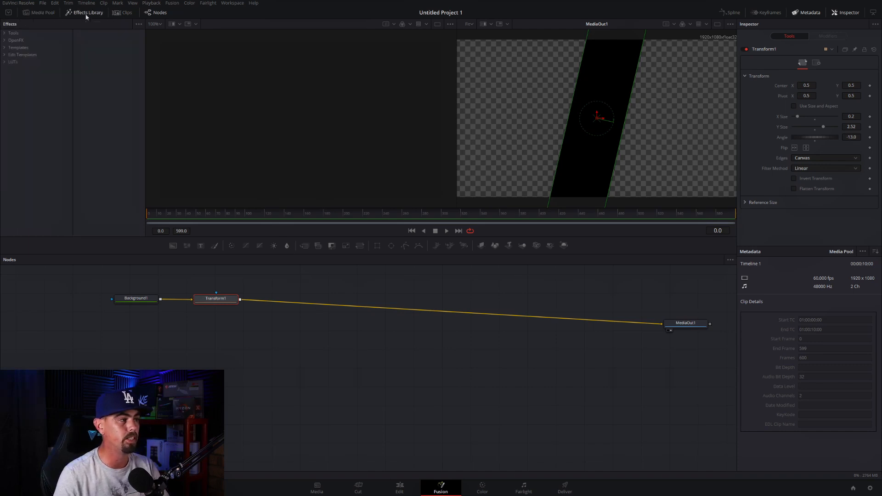
pyautogui.click(8, 48)
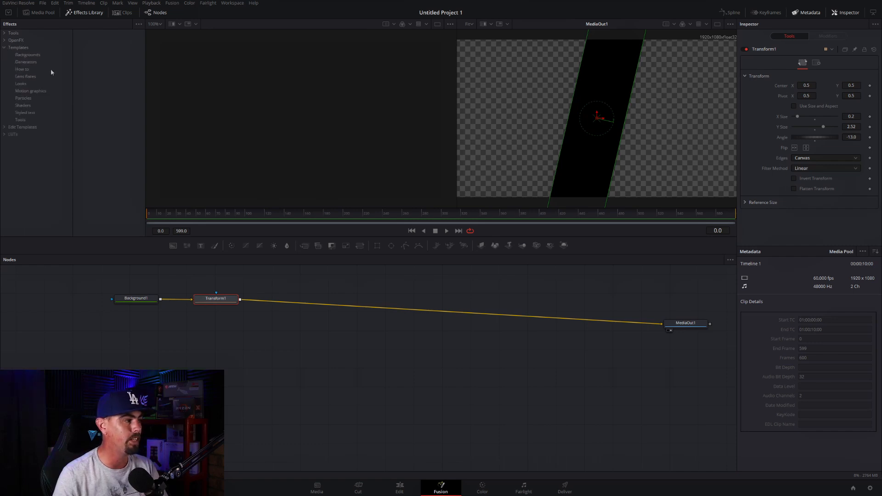
pyautogui.click(36, 92)
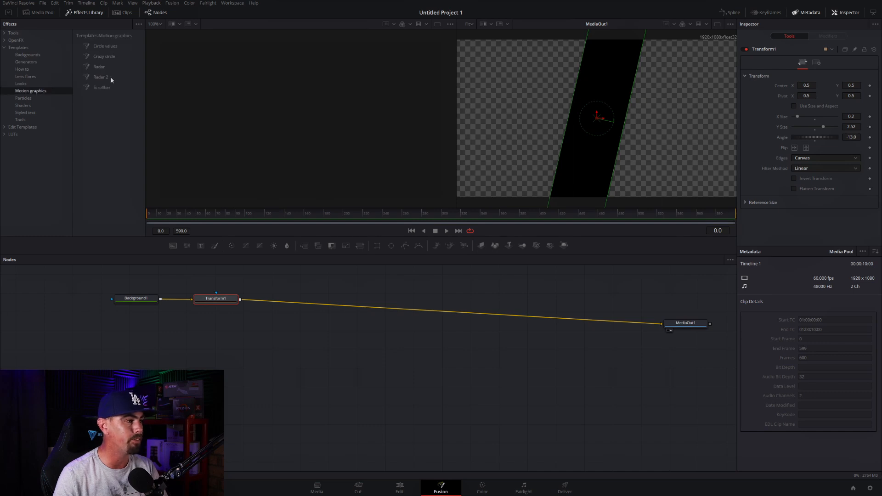
pyautogui.click(23, 99)
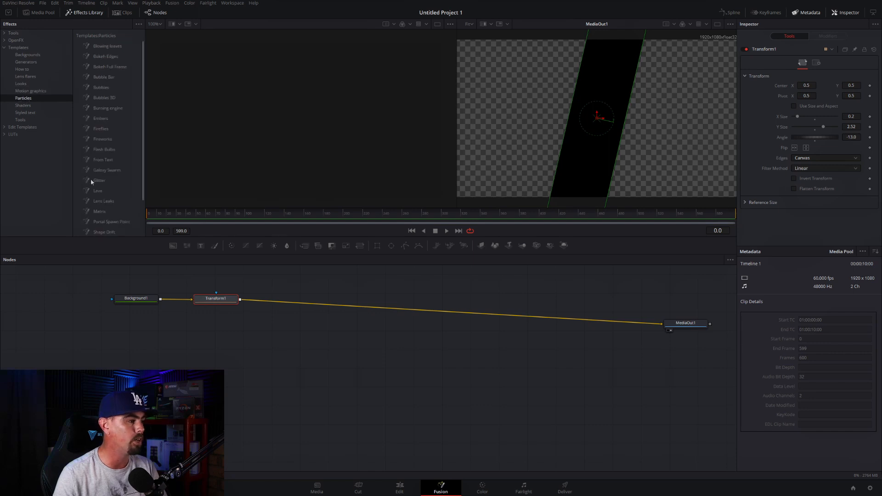
pyautogui.click(99, 212)
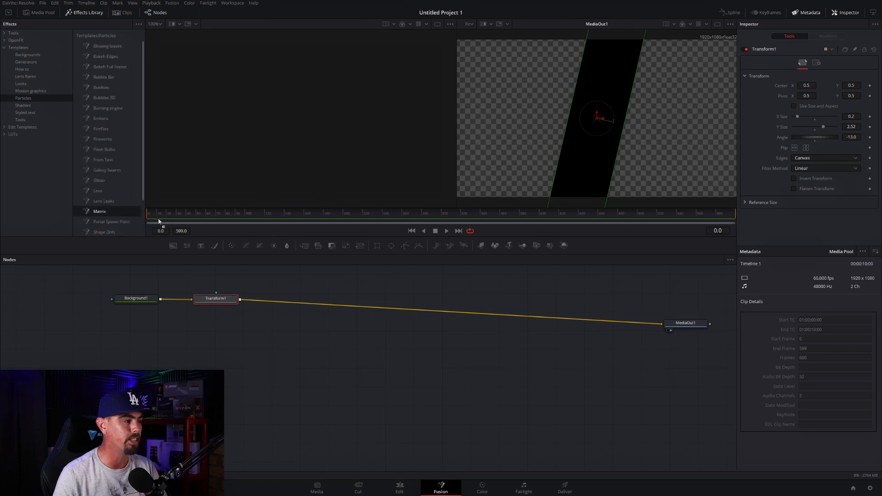
pyautogui.moveTo(159, 221); pyautogui.dragTo(136, 321)
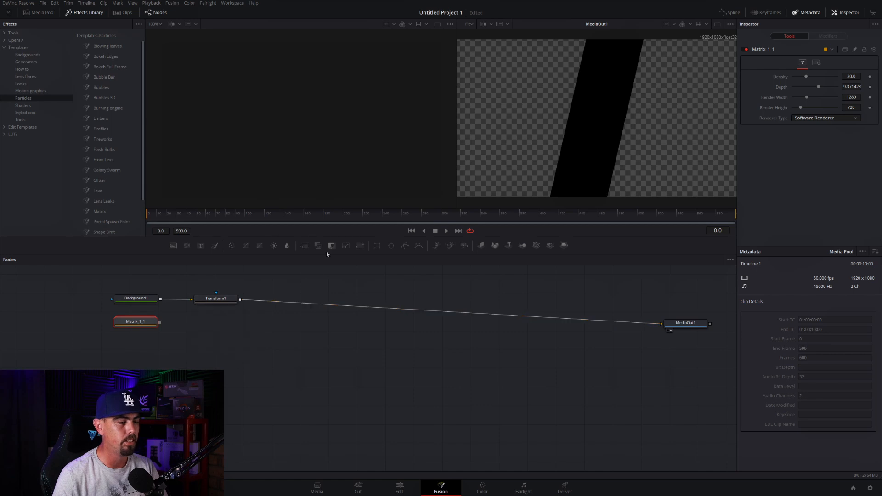
# Insert a Merge node between Transform1 and MediaOut1, connect the Matrix node as its foreground, and set the merge size to 1.51.
pyautogui.moveTo(305, 249); pyautogui.dragTo(450, 315)
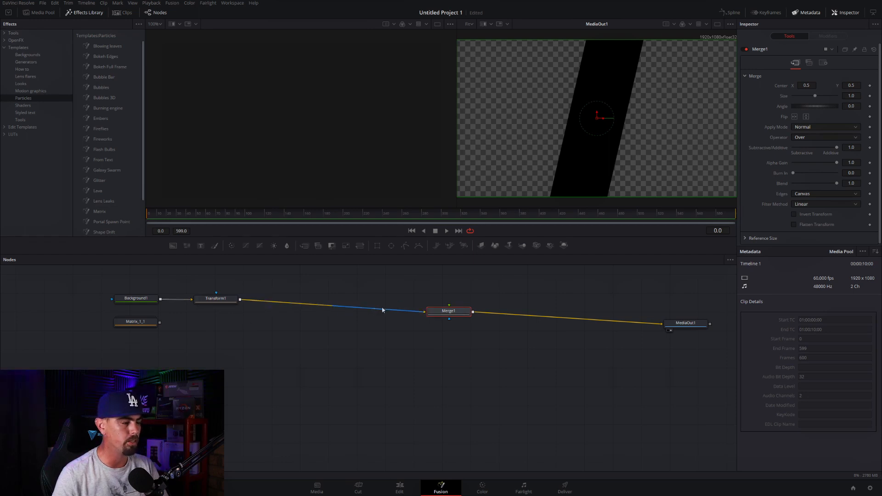
pyautogui.moveTo(160, 322); pyautogui.dragTo(449, 319)
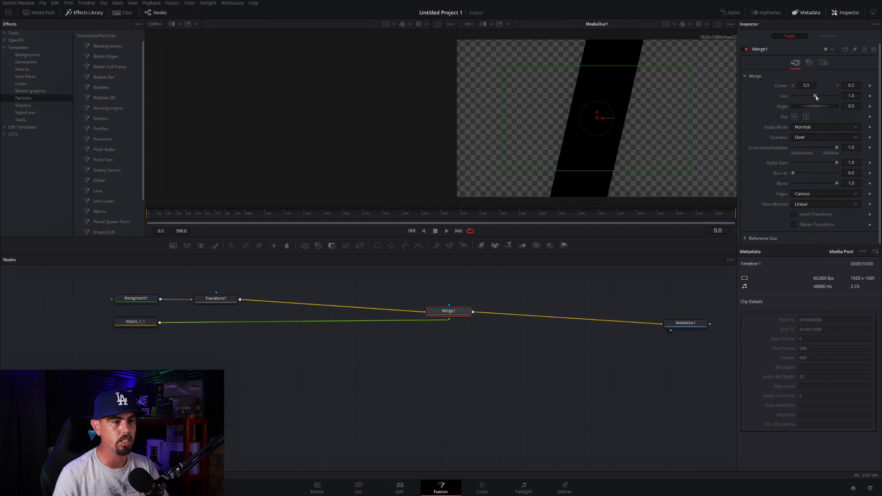
pyautogui.moveTo(816, 97); pyautogui.dragTo(820, 97)
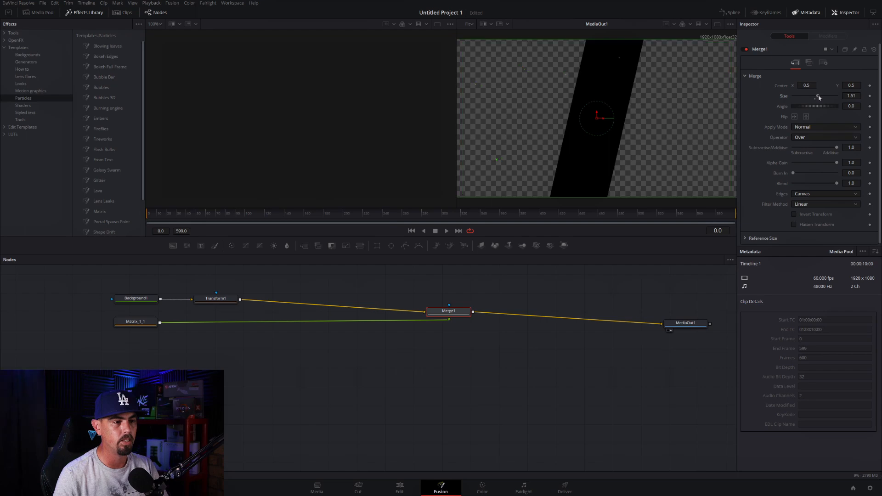
# Preview the composition up to frame 81 and set the Matrix node's density to 16.5 and depth to 13.73.
pyautogui.press('space')
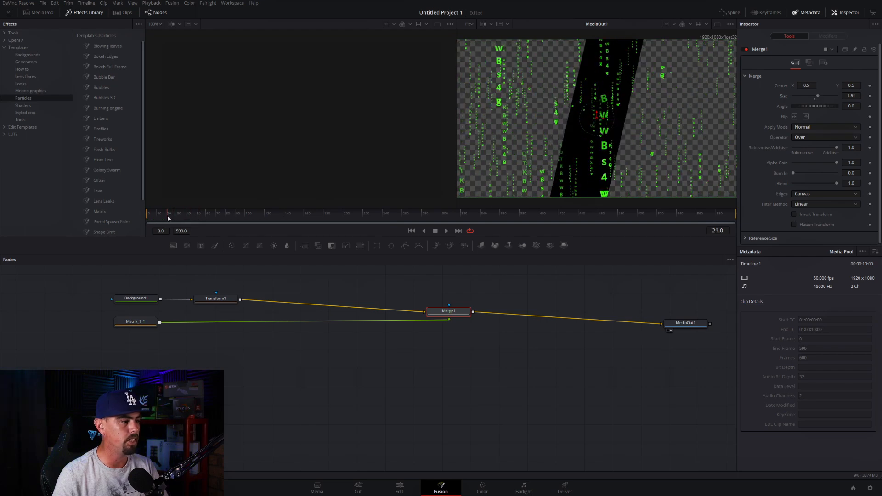
pyautogui.moveTo(188, 216); pyautogui.dragTo(227, 215)
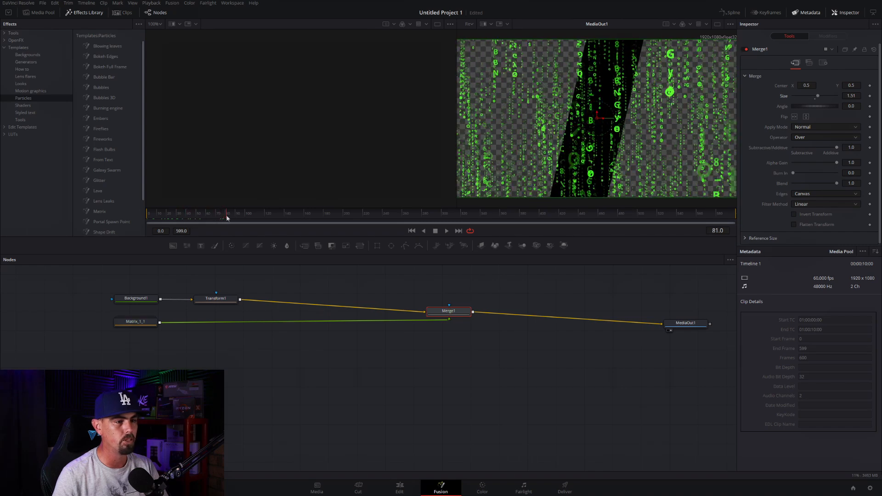
pyautogui.click(136, 321)
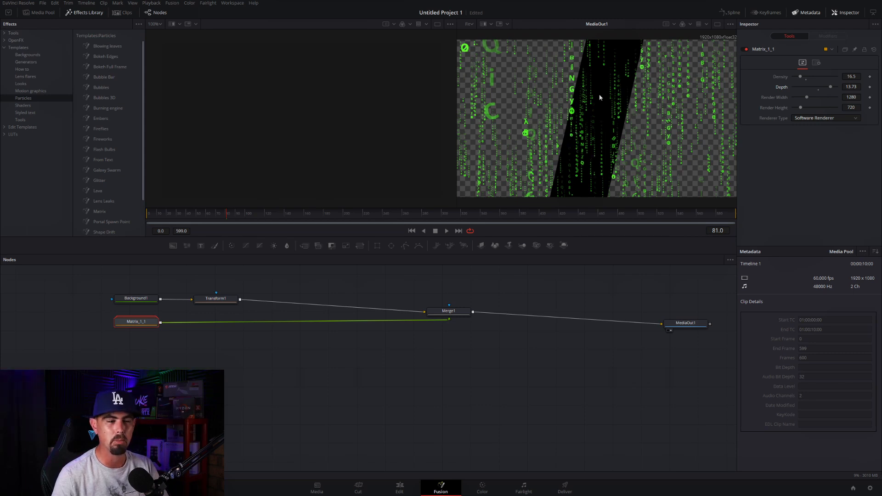
# Set Merge1's operator to Atop so the Matrix fills only the slanted bar, and move the node closer to Transform1.
pyautogui.click(443, 312)
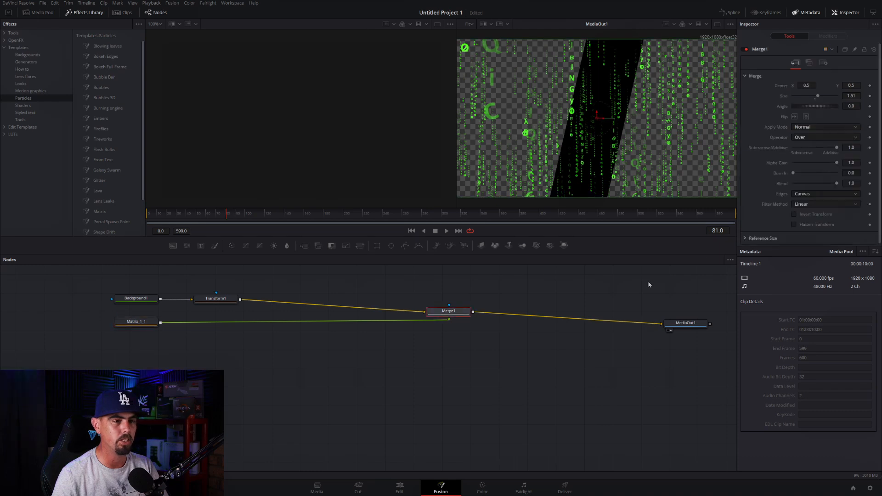
pyautogui.click(802, 138)
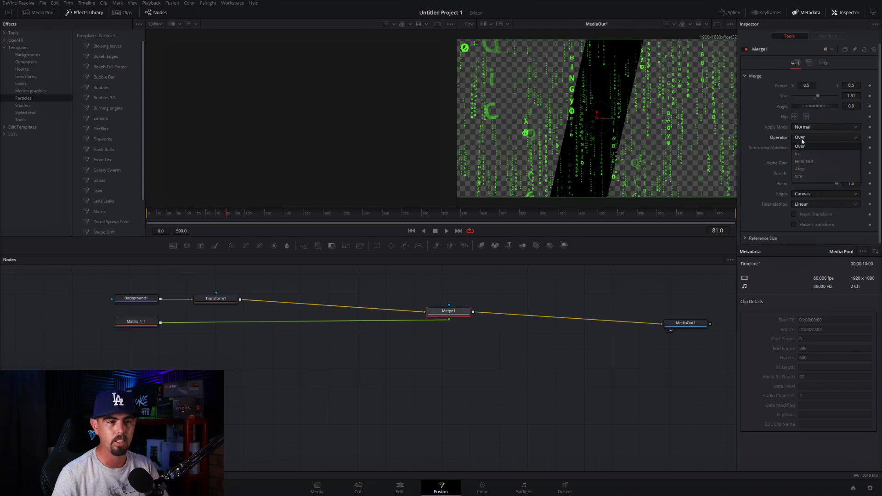
pyautogui.click(800, 169)
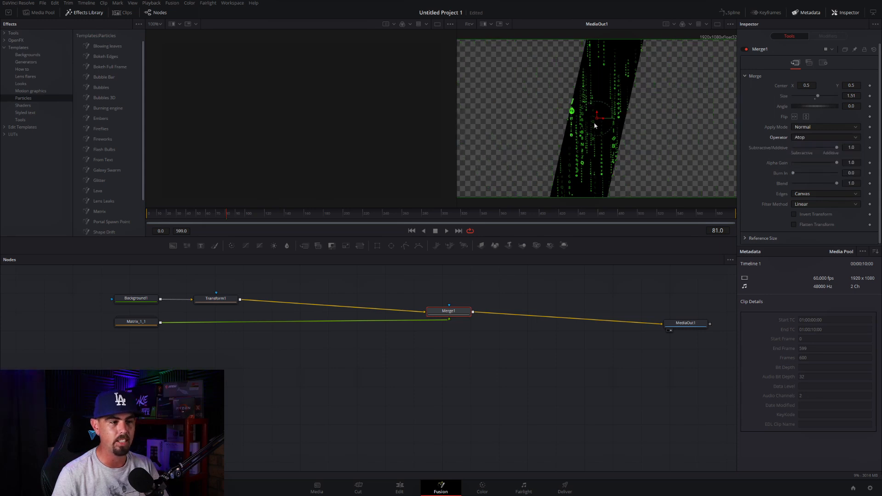
pyautogui.moveTo(446, 315); pyautogui.dragTo(386, 319)
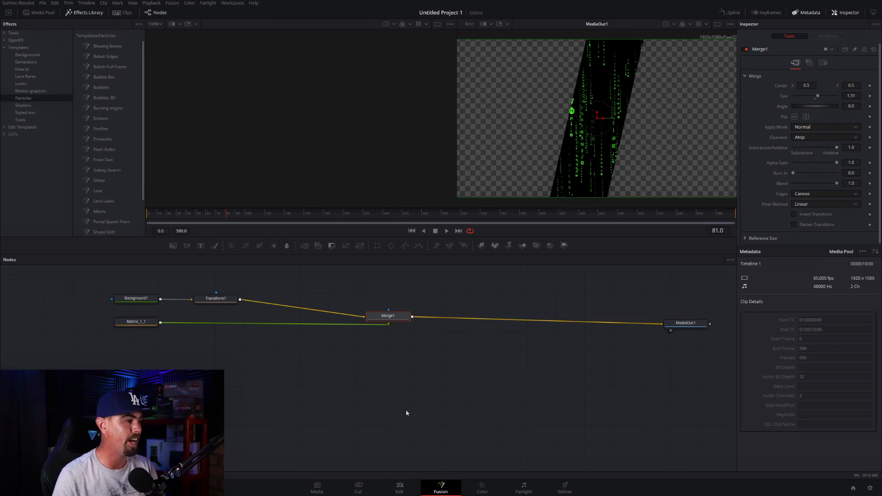
# Import avatar 6000.png into the media pool and add it to the node graph below the Matrix node.
pyautogui.click(38, 13)
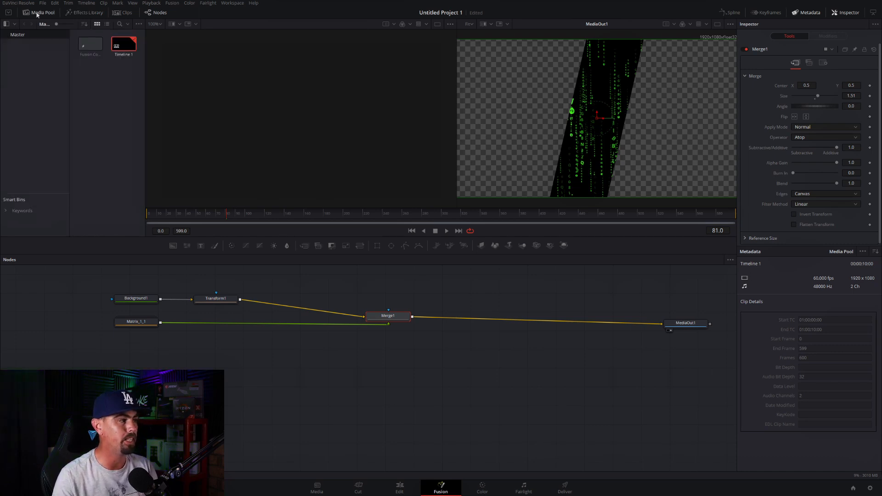
pyautogui.rightClick(108, 88)
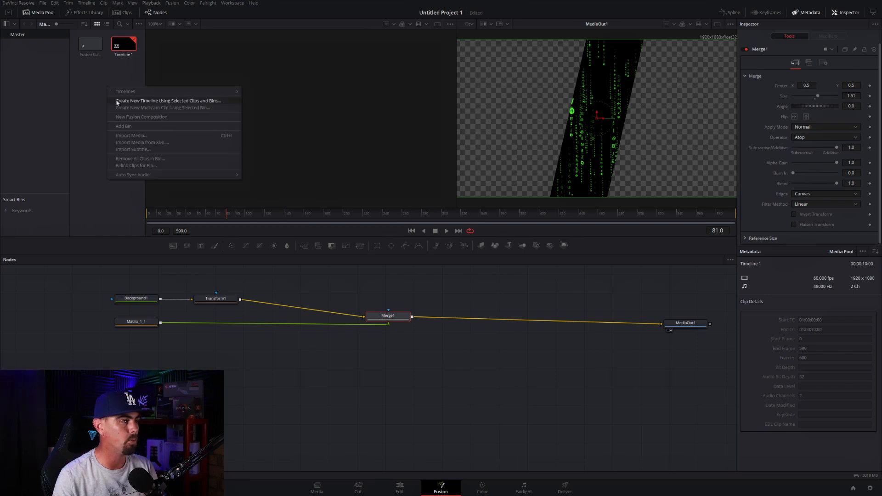
pyautogui.click(130, 136)
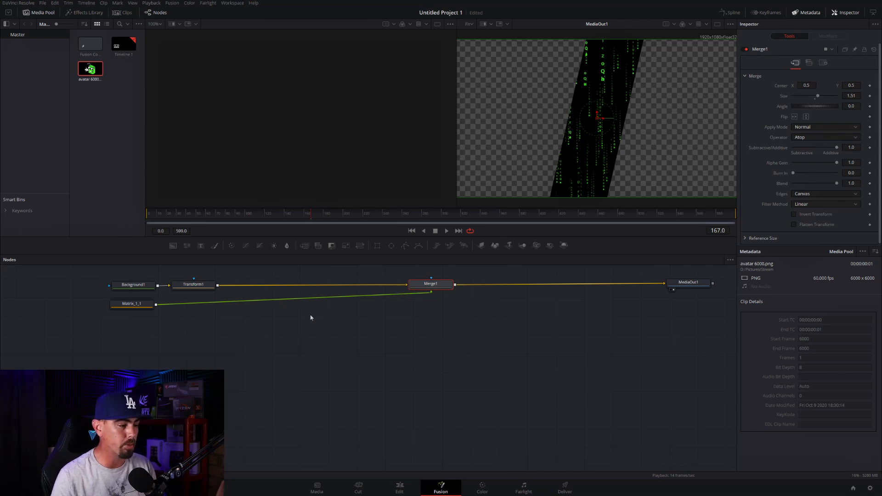
pyautogui.moveTo(427, 289)
pyautogui.mouseDown()
pyautogui.moveTo(417, 288)
pyautogui.moveTo(443, 289)
pyautogui.moveTo(427, 288)
pyautogui.mouseUp()
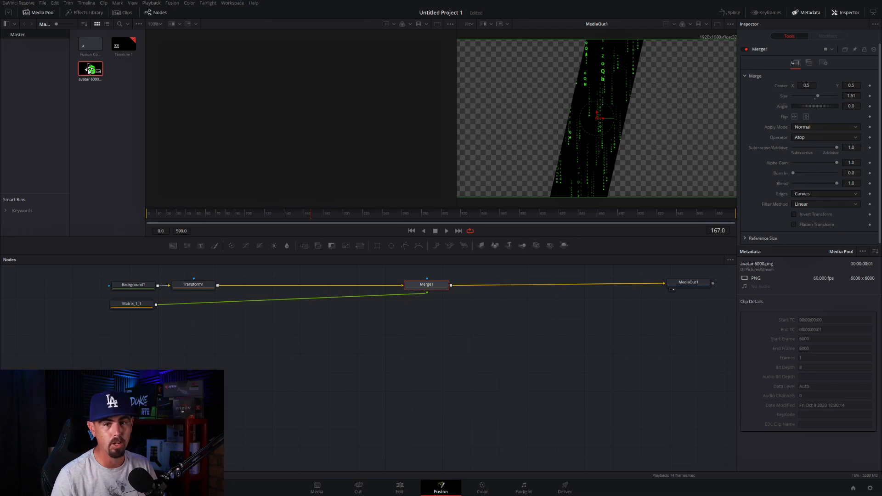
pyautogui.moveTo(90, 68); pyautogui.dragTo(133, 326)
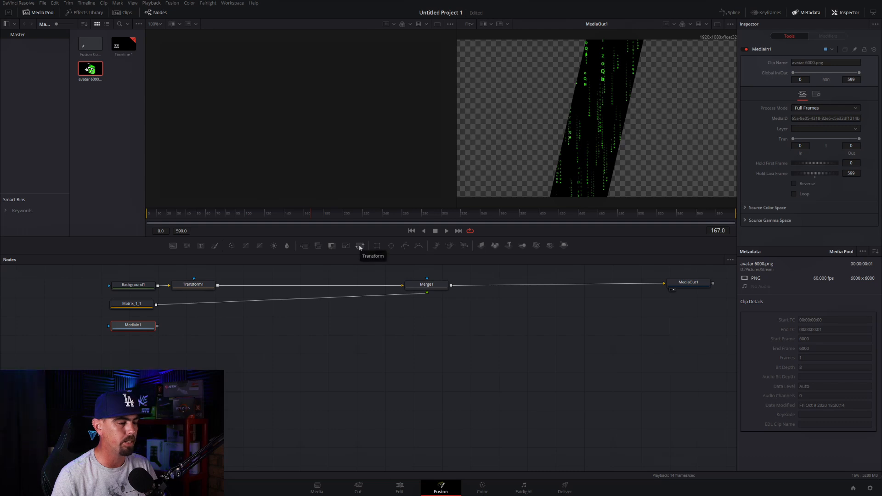
# Merge the avatar image over the Matrix node ahead of Merge1, and insert a Transform after the image with size 0.23.
pyautogui.moveTo(359, 245); pyautogui.dragTo(259, 333)
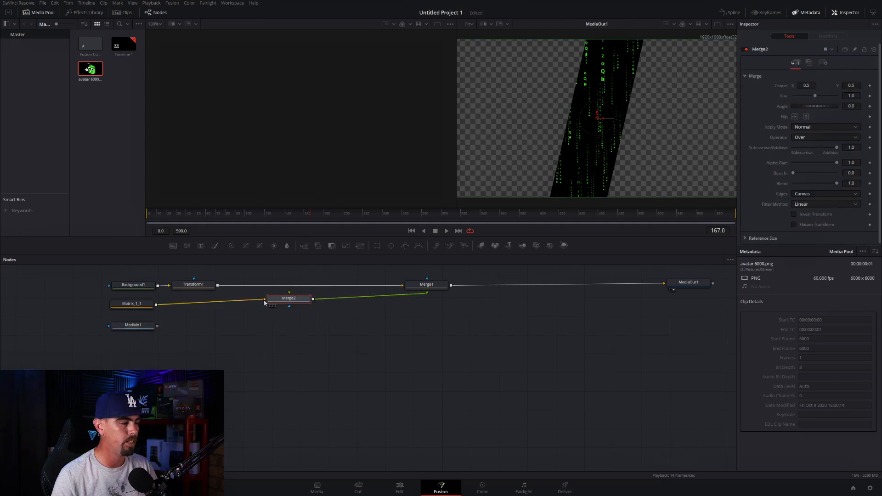
pyautogui.moveTo(157, 328); pyautogui.dragTo(345, 300)
pyautogui.moveTo(426, 284); pyautogui.dragTo(471, 285)
pyautogui.moveTo(343, 299); pyautogui.dragTo(352, 297)
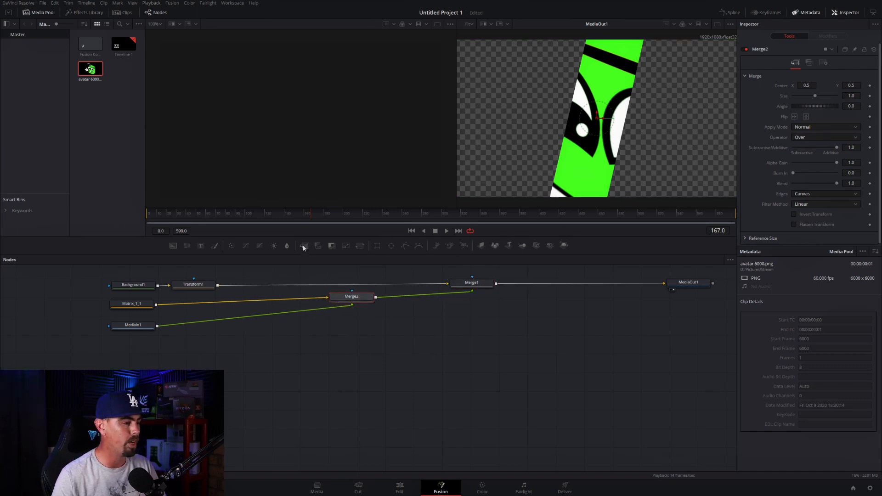
pyautogui.moveTo(360, 245); pyautogui.dragTo(194, 329)
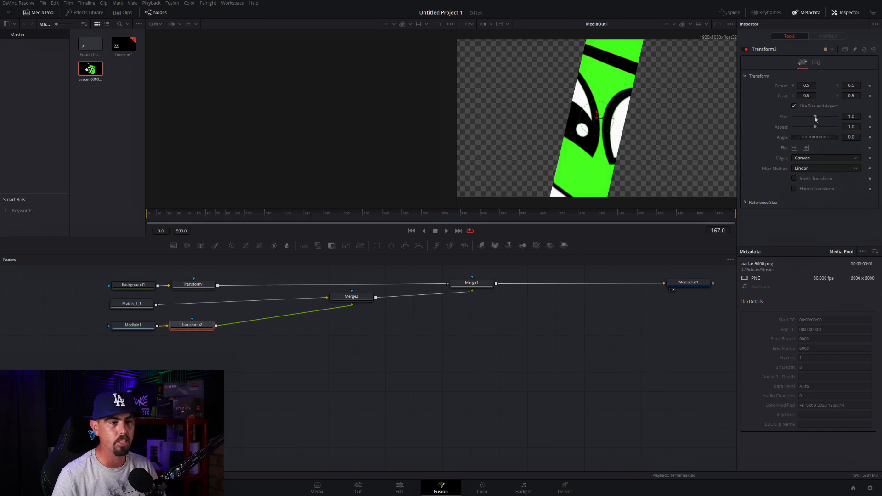
pyautogui.moveTo(816, 117); pyautogui.dragTo(799, 120)
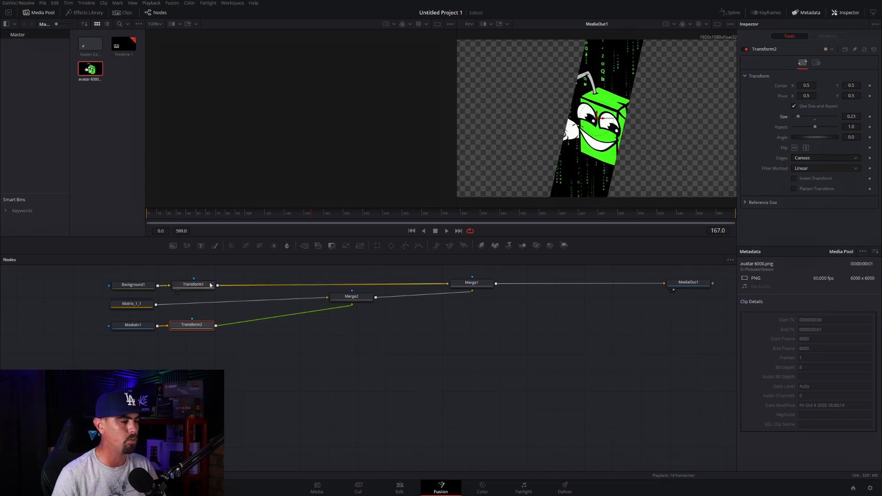
# Keyframe Transform1's center at frame 0 with X set to 1.2 so the bar starts off screen.
pyautogui.click(190, 287)
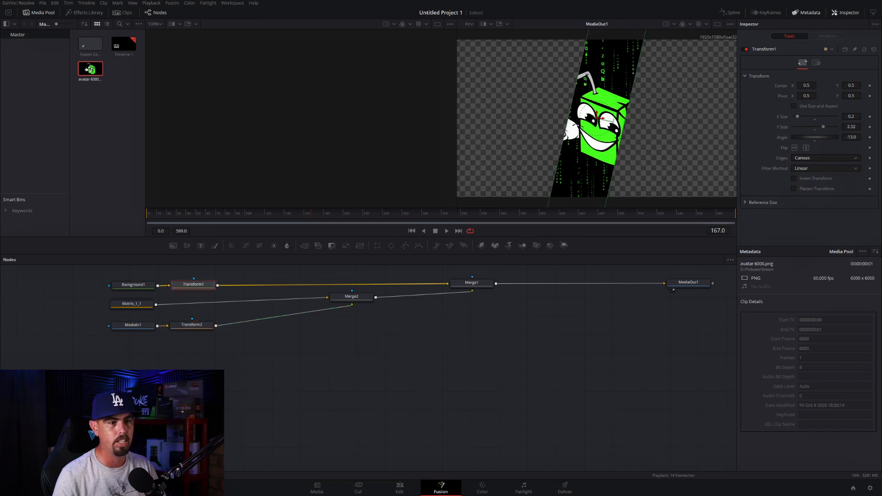
pyautogui.moveTo(807, 86)
pyautogui.mouseDown()
pyautogui.moveTo(786, 86)
pyautogui.moveTo(878, 85)
pyautogui.moveTo(802, 86)
pyautogui.moveTo(812, 86)
pyautogui.mouseUp()
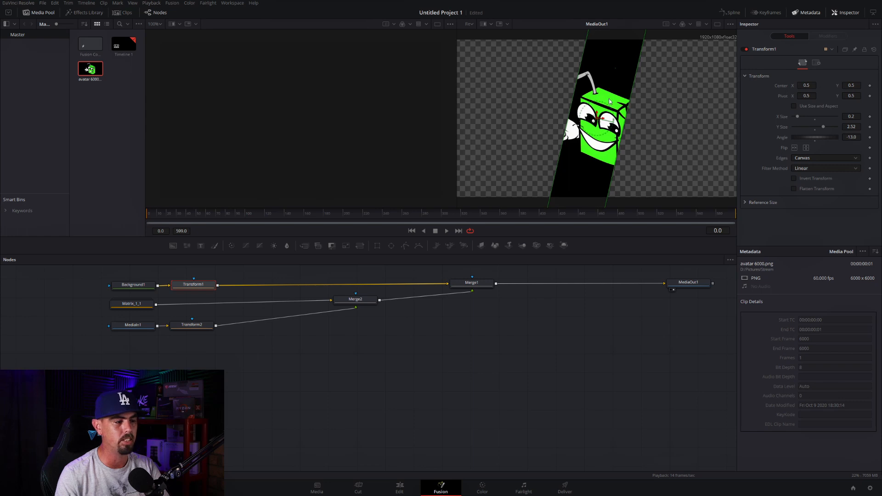
pyautogui.click(870, 86)
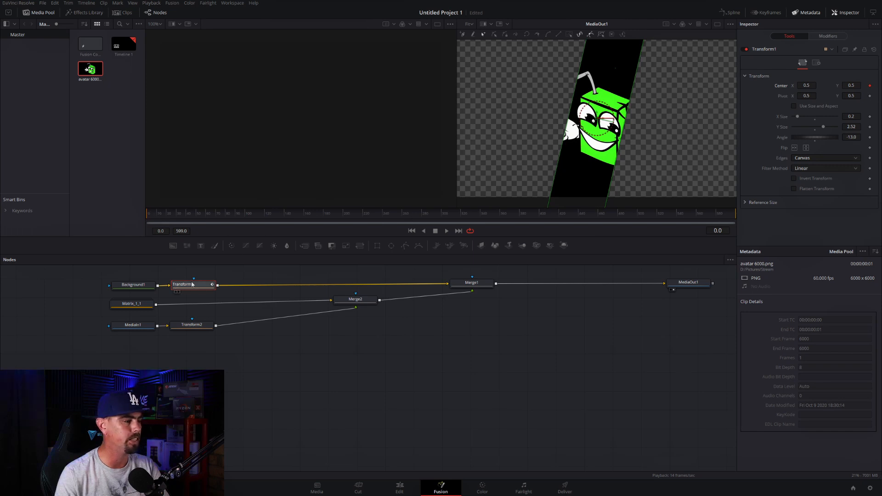
pyautogui.moveTo(807, 86); pyautogui.dragTo(881, 86)
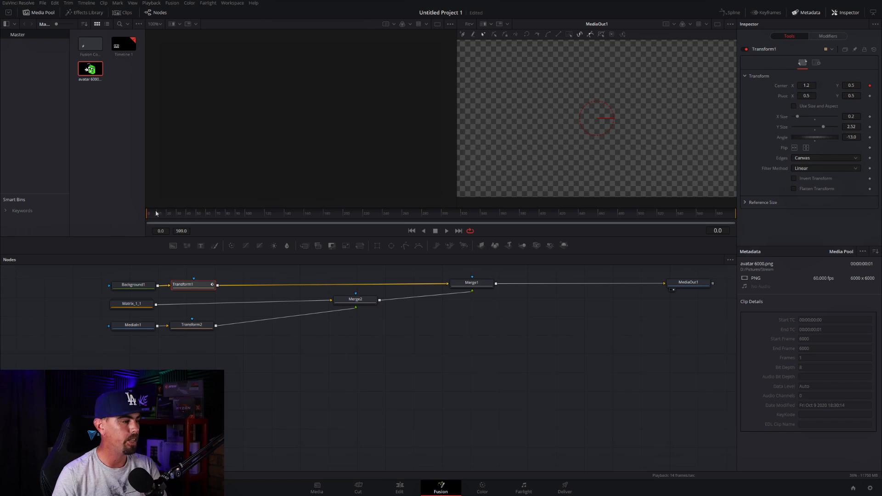
# Add a center keyframe on Transform1 at frame 60 with X set to 0.5.
pyautogui.moveTo(148, 216); pyautogui.dragTo(207, 217)
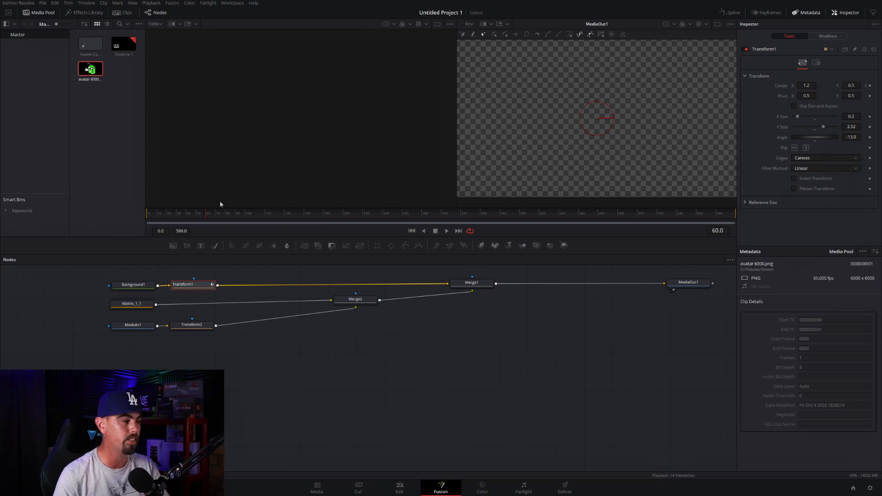
pyautogui.click(870, 86)
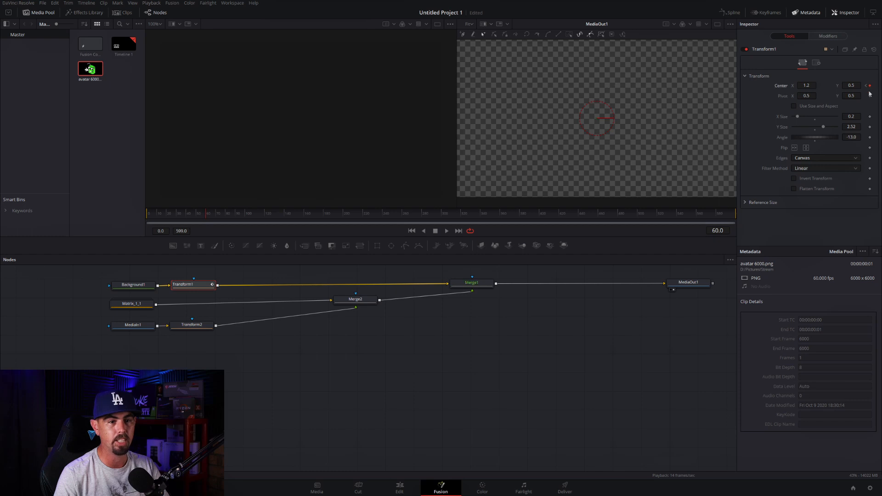
pyautogui.doubleClick(806, 85)
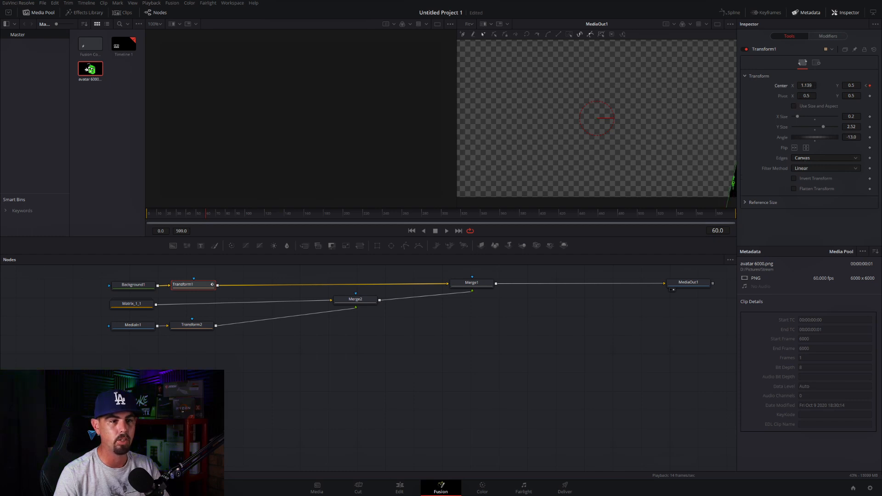
pyautogui.write('0.5')
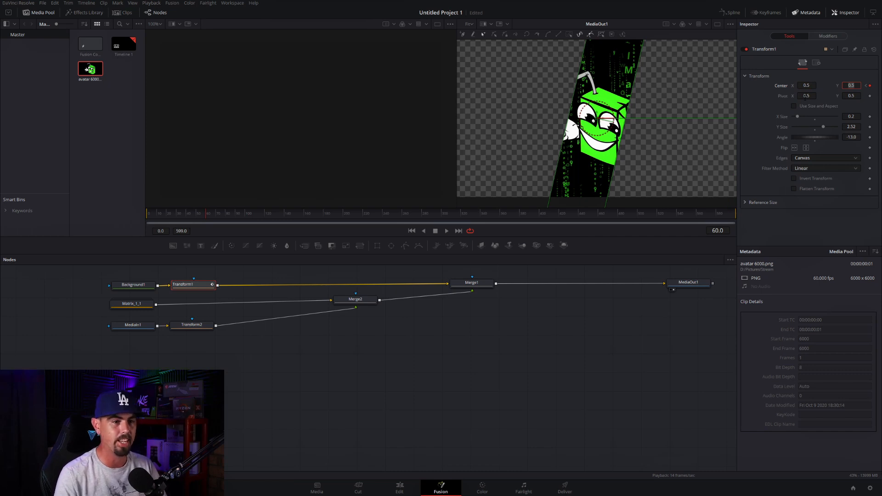
# Play the bar's entrance from frame 0 to check the slide-in movement.
pyautogui.moveTo(211, 217); pyautogui.dragTo(147, 218)
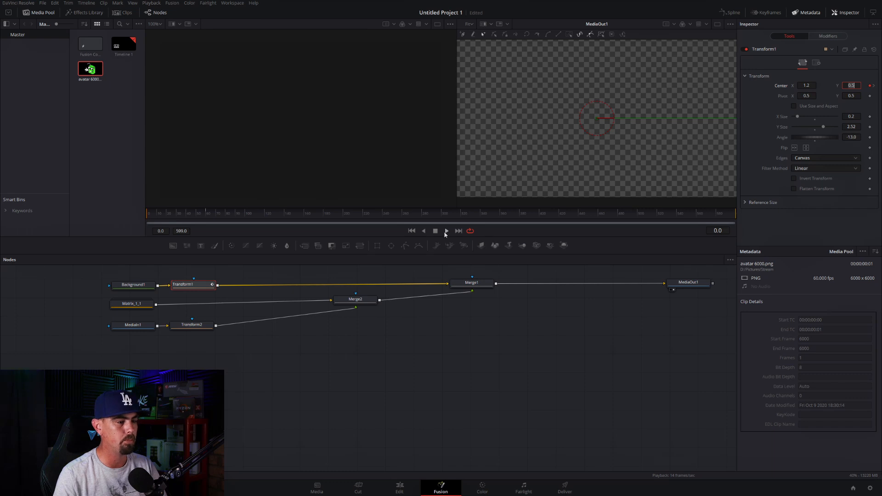
pyautogui.click(447, 231)
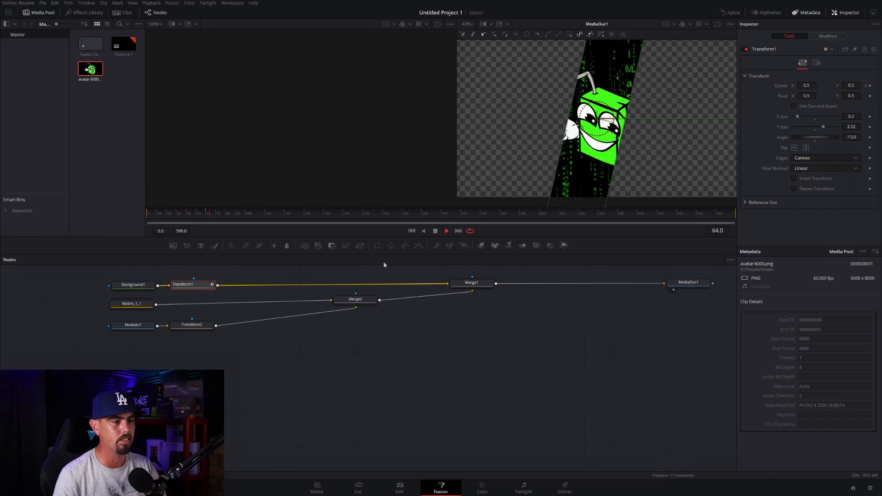
pyautogui.click(433, 232)
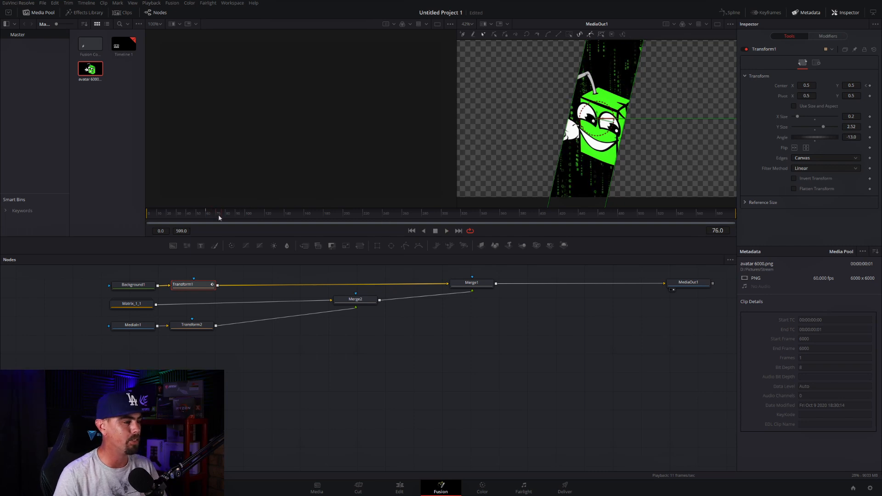
# Keyframe Transform1's angle at frame 60 and set it to 167 at frame 120.
pyautogui.moveTo(219, 214); pyautogui.dragTo(207, 219)
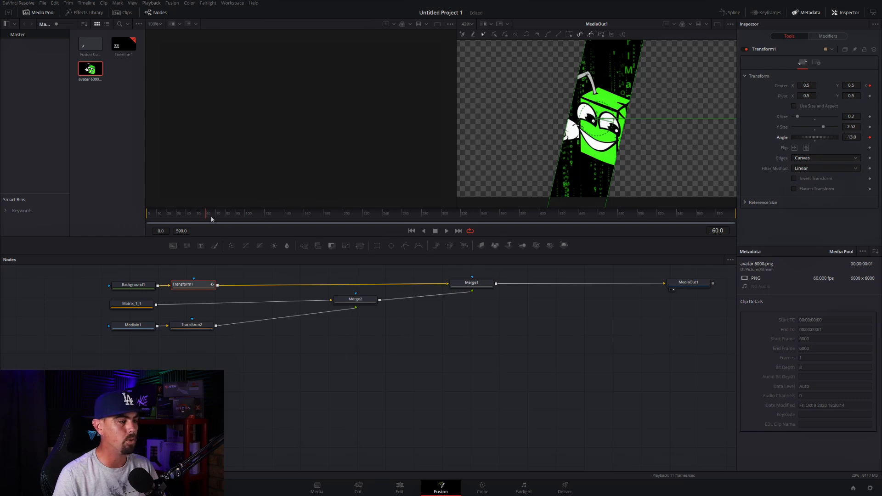
pyautogui.moveTo(206, 218); pyautogui.dragTo(265, 217)
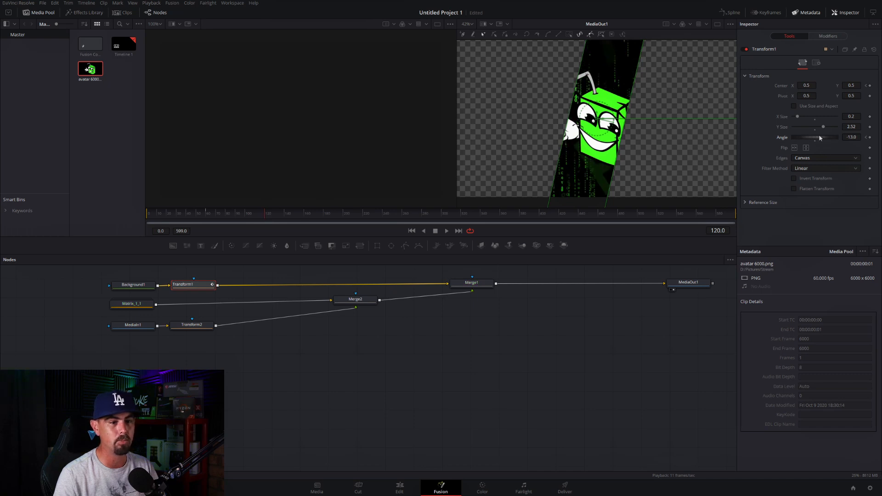
pyautogui.moveTo(815, 137); pyautogui.dragTo(842, 134)
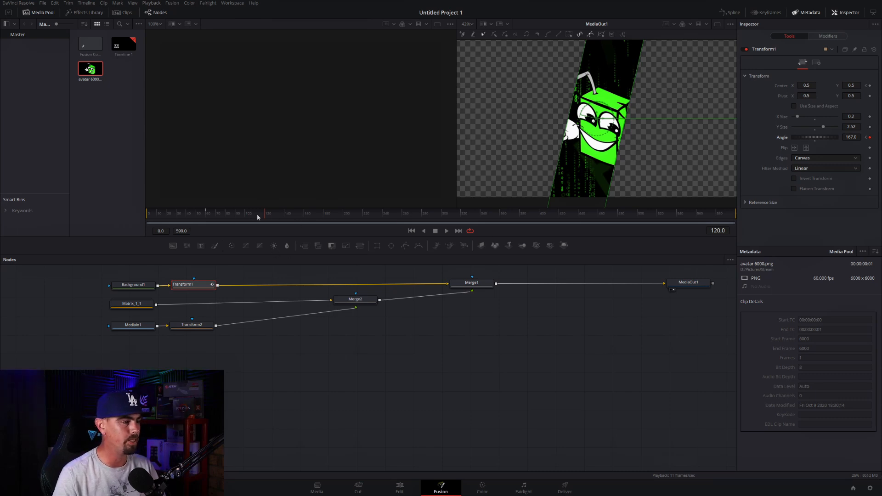
# Play the composition from frame 60 to check the bar's rotation.
pyautogui.moveTo(257, 216); pyautogui.dragTo(207, 215)
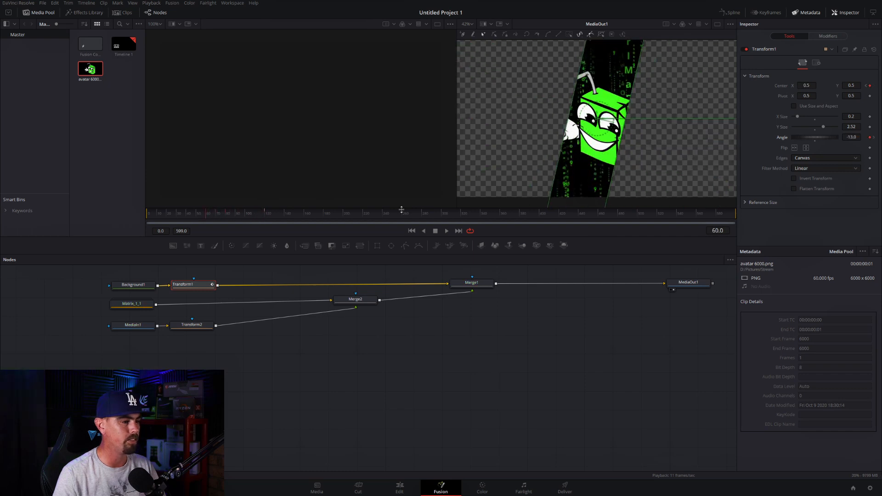
pyautogui.click(448, 232)
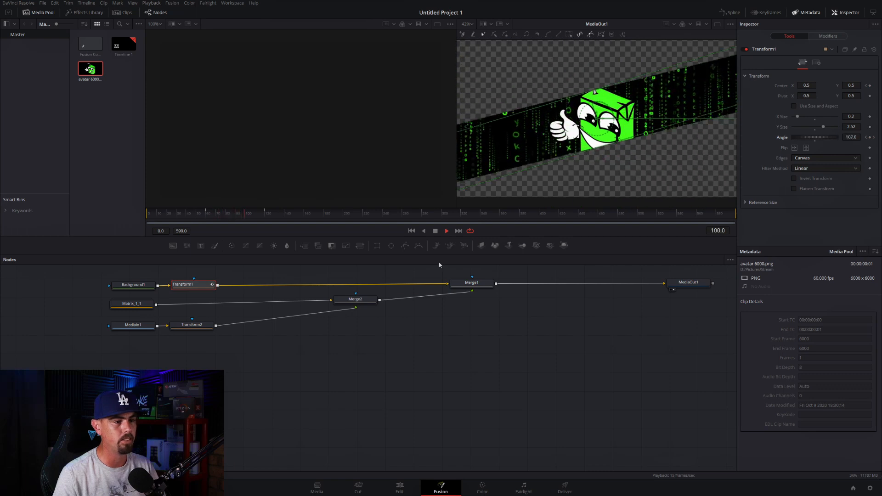
pyautogui.click(435, 231)
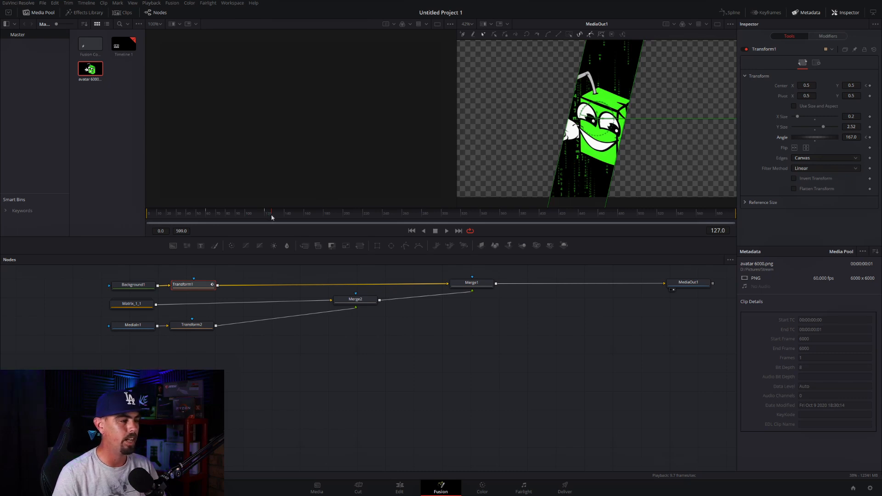
# Keyframe Transform1's center at frame 120 and set its X to 1.2 at frame 180 to move the bar off screen.
pyautogui.moveTo(270, 218); pyautogui.dragTo(265, 217)
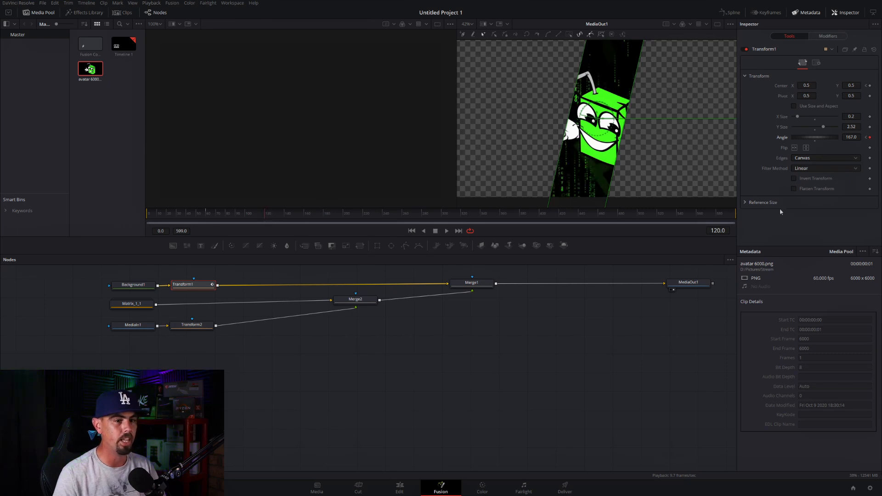
pyautogui.click(869, 86)
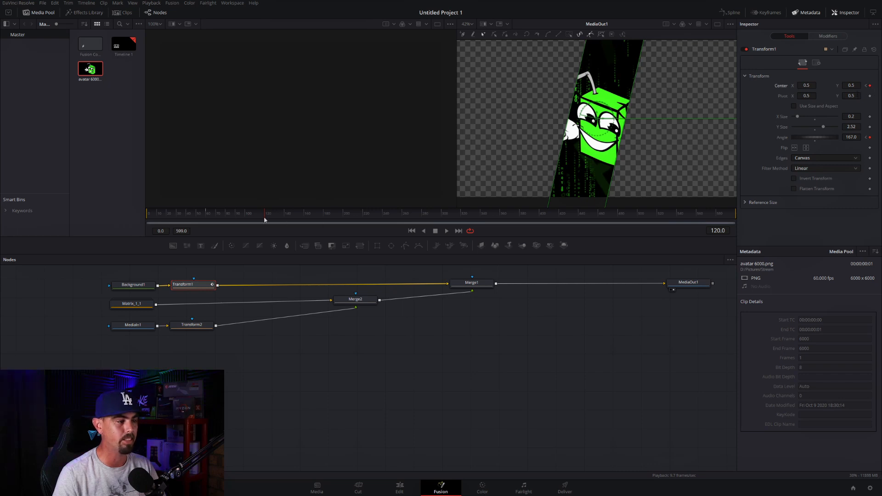
pyautogui.moveTo(265, 220); pyautogui.dragTo(324, 216)
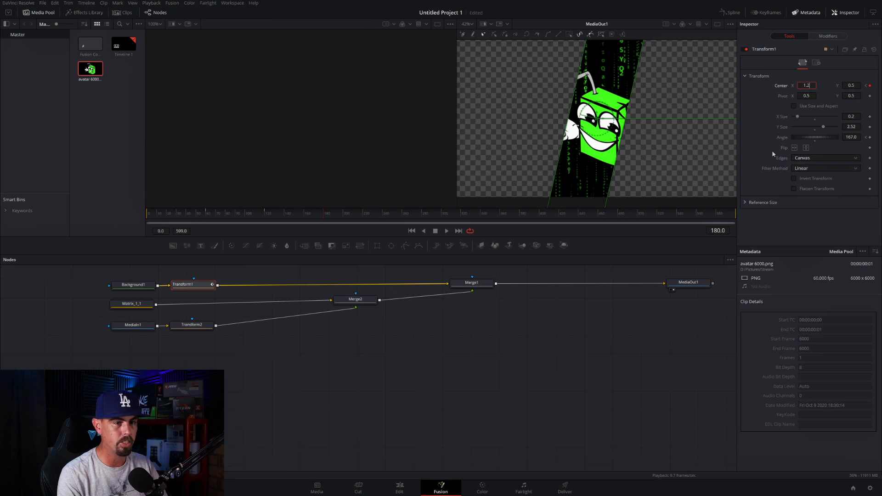
pyautogui.write('1.2')
pyautogui.press('Tab')
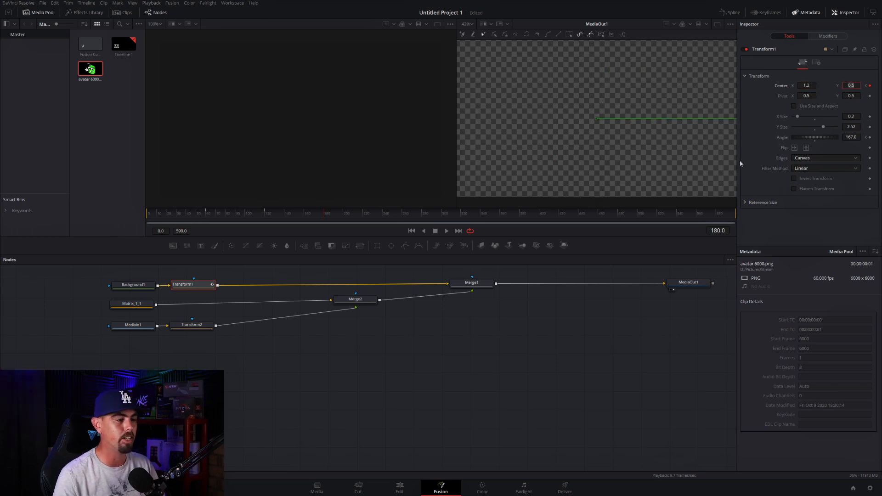
# Play the animation from frame 0 and scrub to frame 52 to examine the avatar inside the moving bar.
pyautogui.moveTo(327, 217); pyautogui.dragTo(144, 218)
pyautogui.click(447, 231)
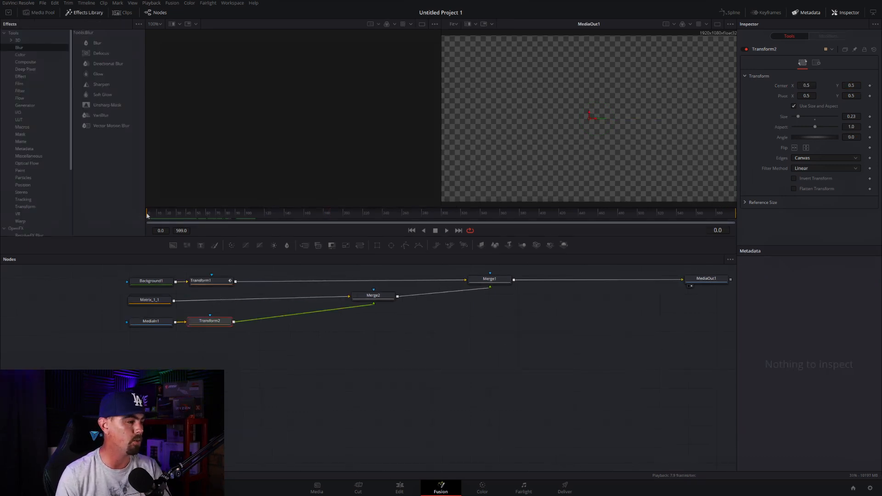
pyautogui.moveTo(147, 215); pyautogui.dragTo(198, 217)
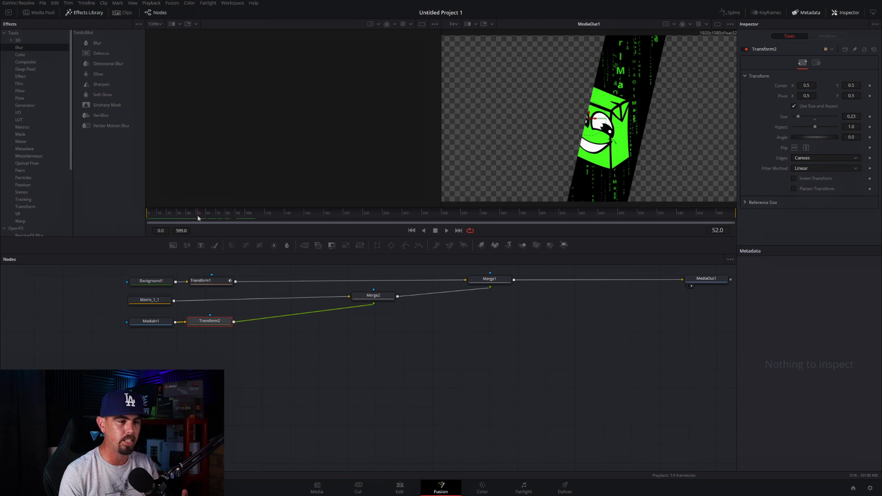
# Keyframe Transform2's center with X at 0.521 on frame 0 and 0.46 on frame 180.
pyautogui.moveTo(198, 217); pyautogui.dragTo(147, 221)
pyautogui.click(870, 85)
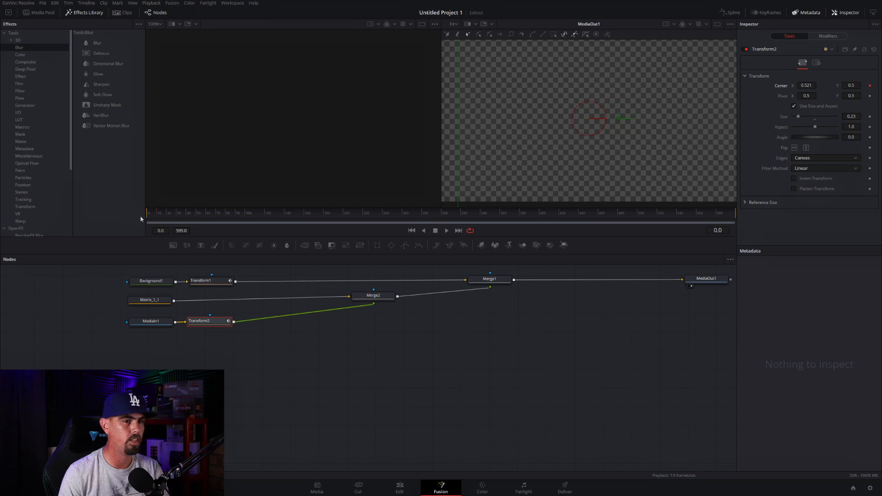
pyautogui.moveTo(141, 219); pyautogui.dragTo(236, 220)
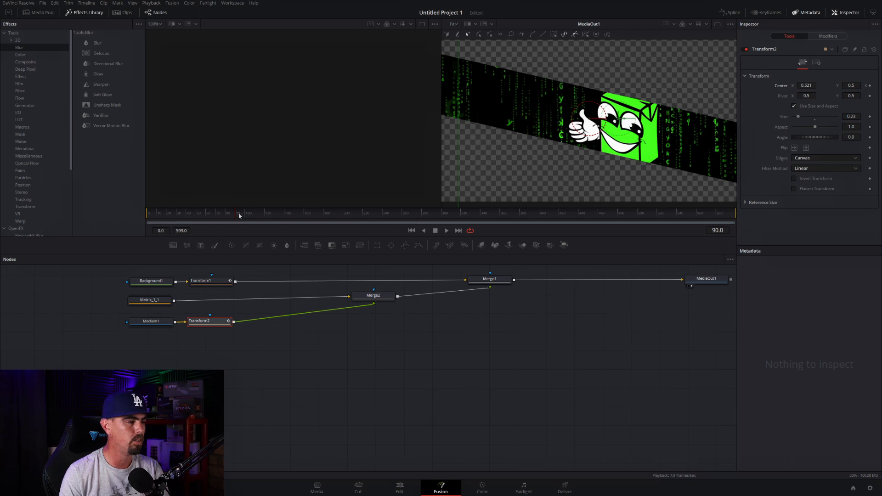
pyautogui.moveTo(238, 215); pyautogui.dragTo(326, 213)
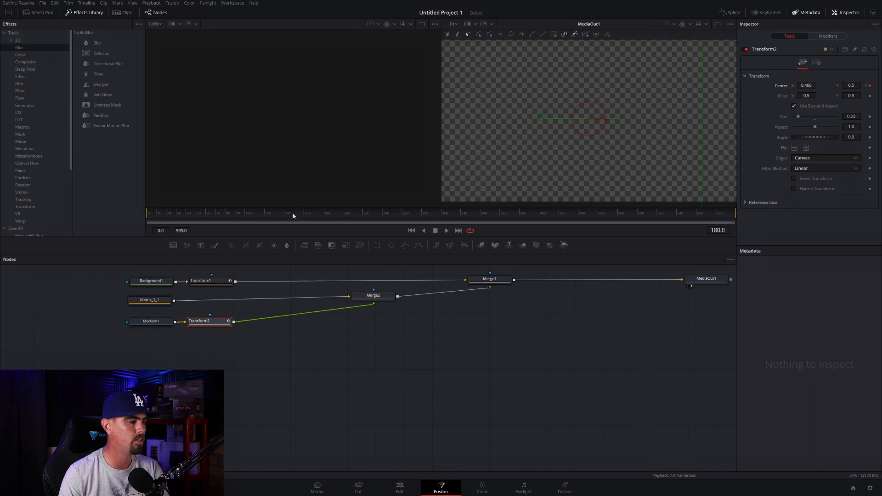
# Keyframe Transform2's size at 0.214 on frame 0 and 0.28 on frame 180 so the avatar grows.
pyautogui.moveTo(279, 221); pyautogui.dragTo(144, 224)
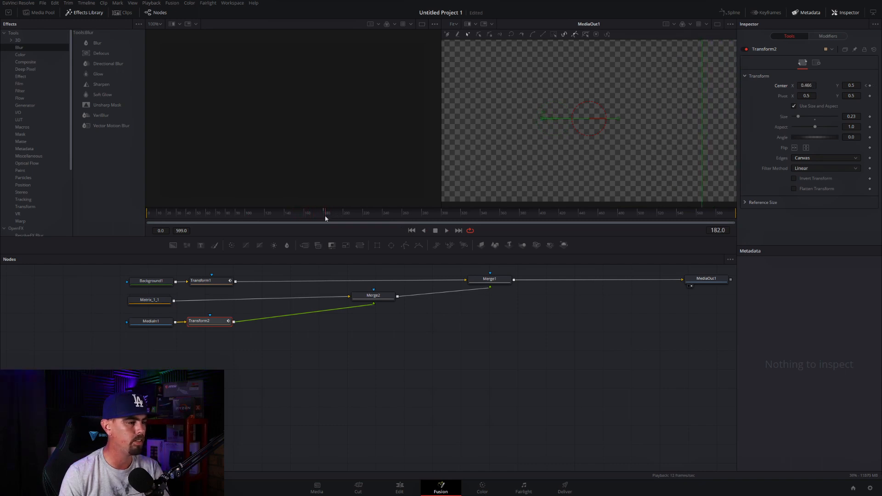
pyautogui.moveTo(325, 218); pyautogui.dragTo(147, 219)
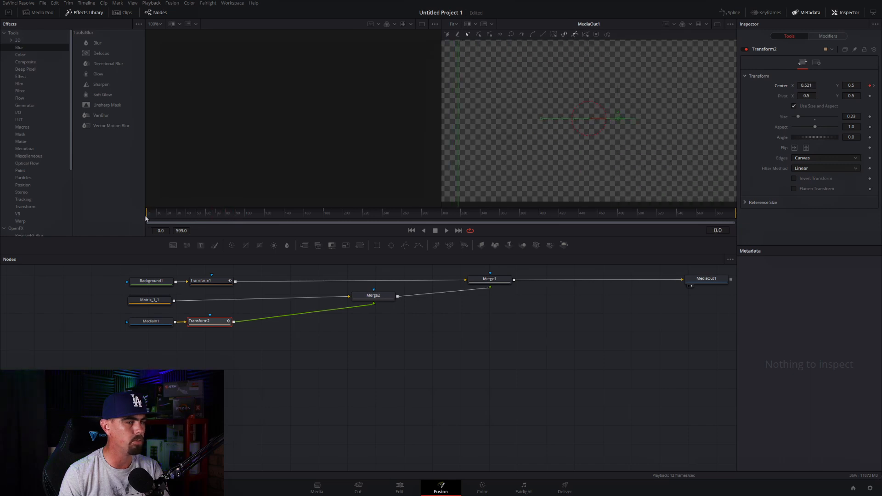
pyautogui.click(870, 116)
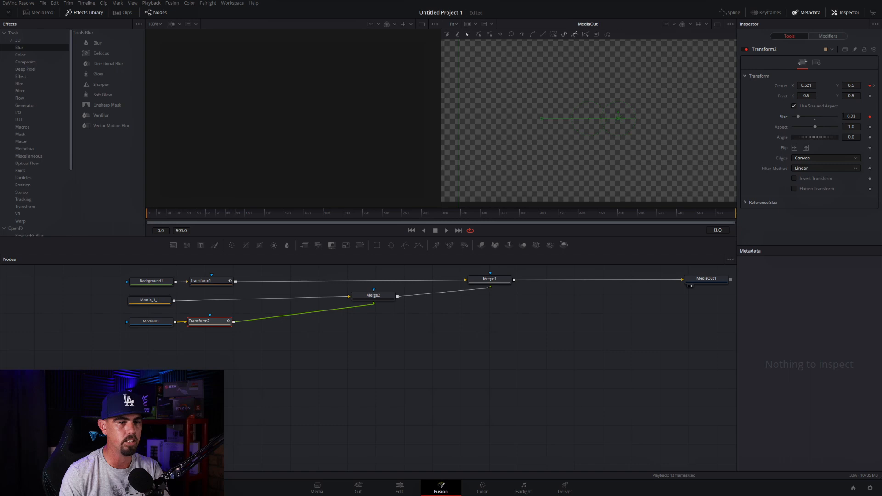
pyautogui.moveTo(852, 117); pyautogui.dragTo(848, 117)
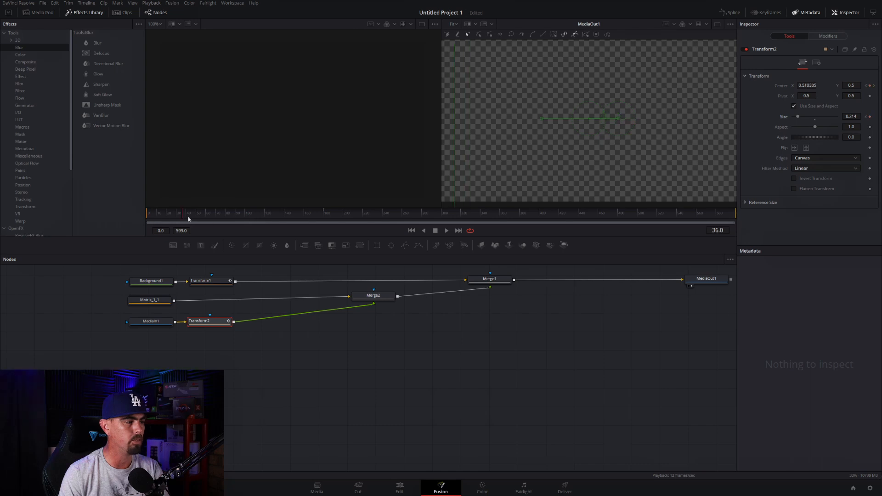
pyautogui.moveTo(316, 222); pyautogui.dragTo(326, 221)
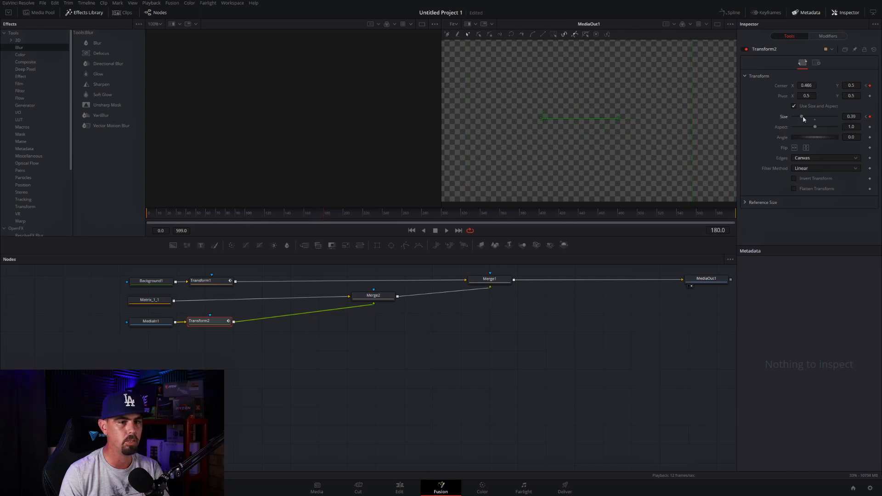
pyautogui.moveTo(803, 119); pyautogui.dragTo(802, 118)
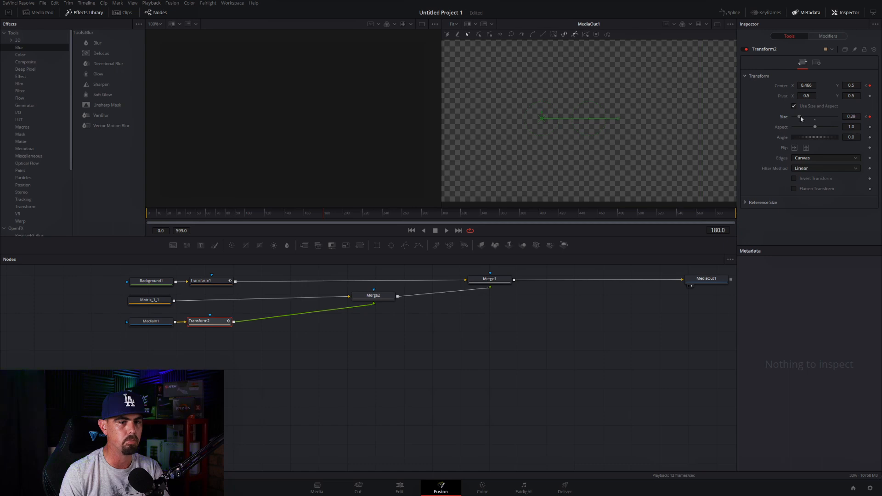
# Play the animation to check the avatar's growth, set Transform2's size at frame 0 to 0.206 and play again.
pyautogui.moveTo(324, 217); pyautogui.dragTo(166, 221)
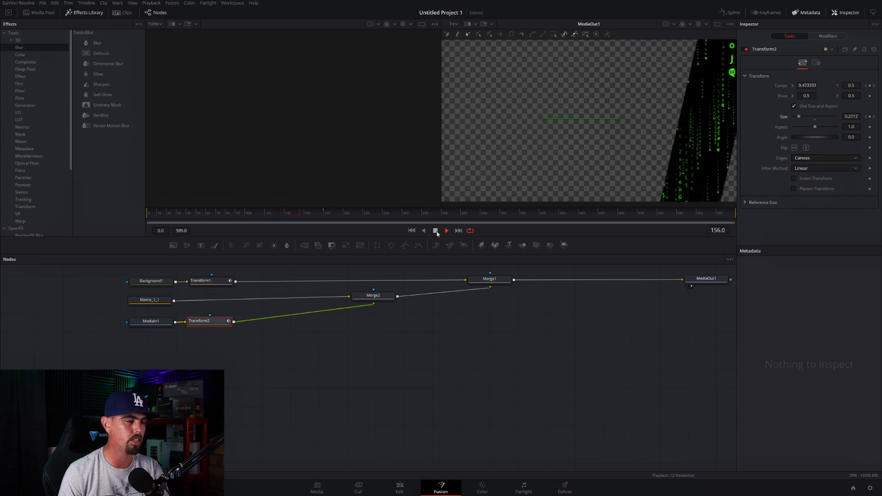
pyautogui.click(436, 231)
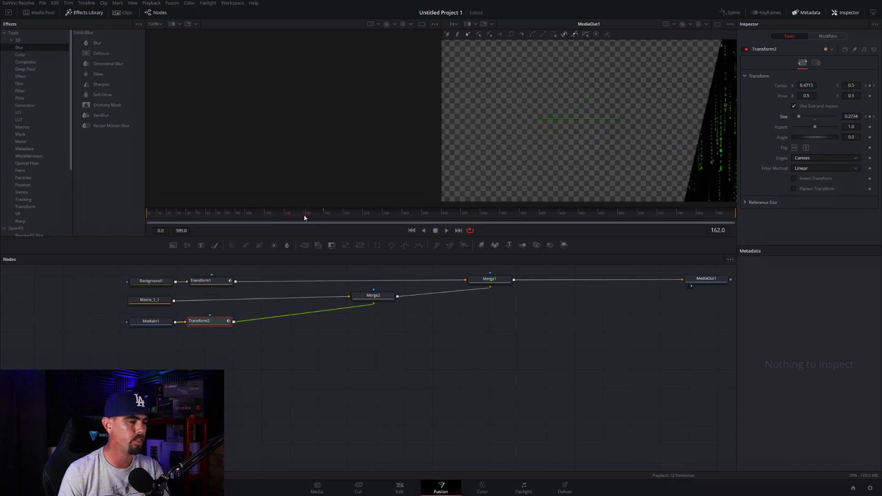
pyautogui.moveTo(319, 218); pyautogui.dragTo(147, 221)
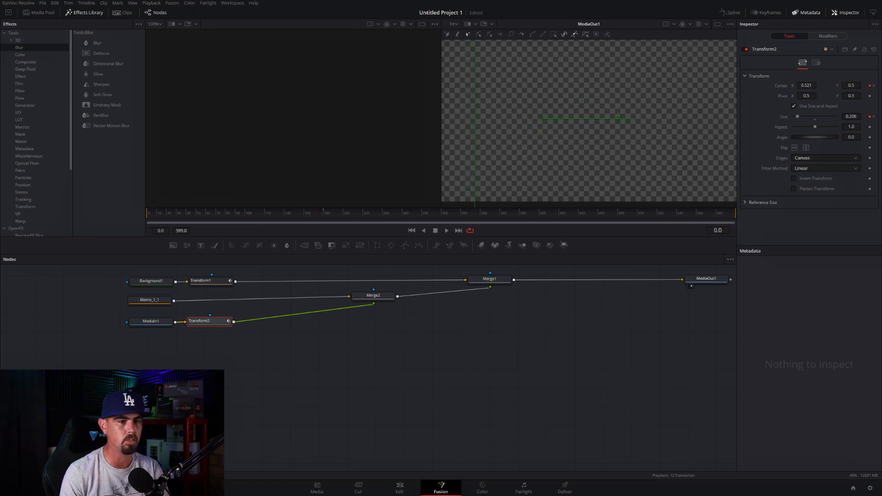
pyautogui.click(448, 230)
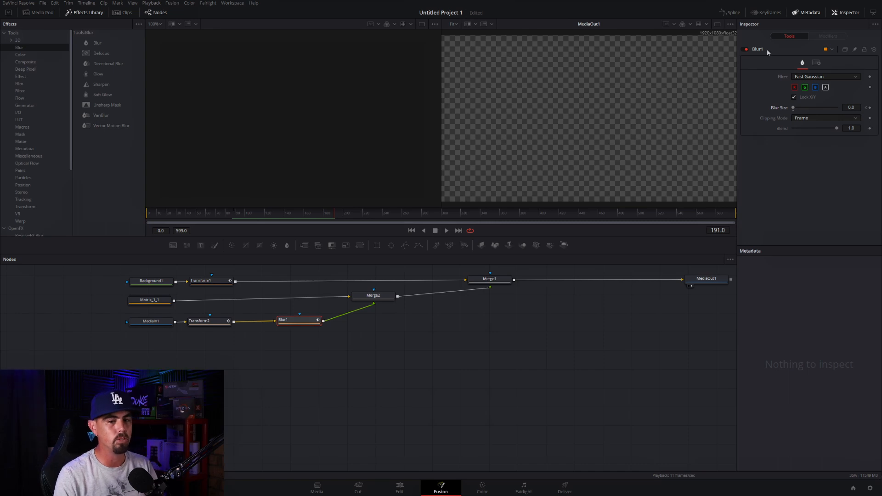
# Open the Spline editor and show only Transform1's displacement and angle curves.
pyautogui.click(731, 13)
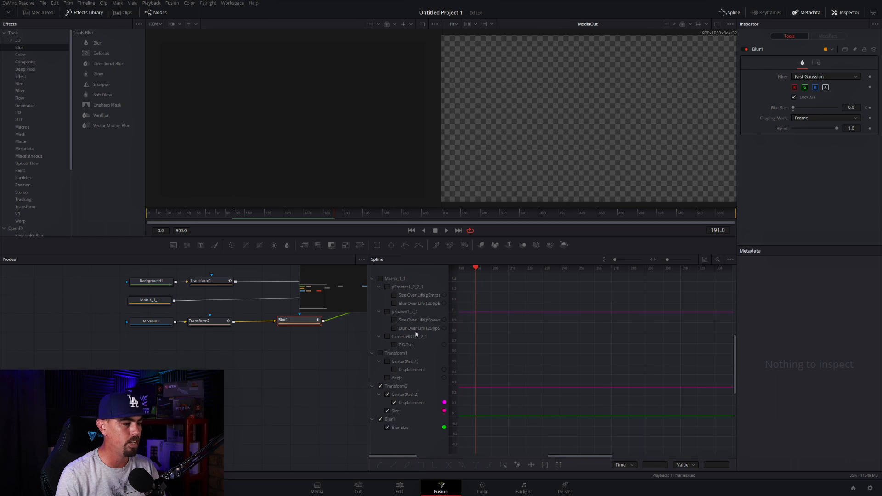
pyautogui.click(380, 353)
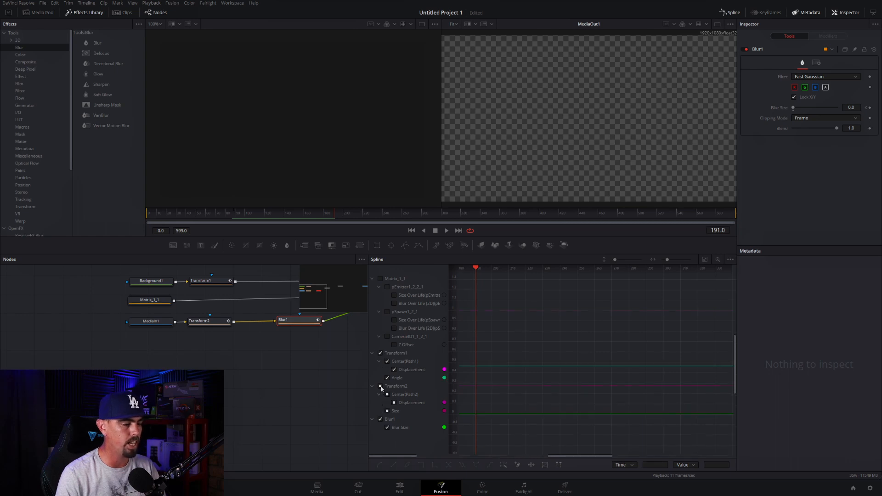
pyautogui.click(380, 420)
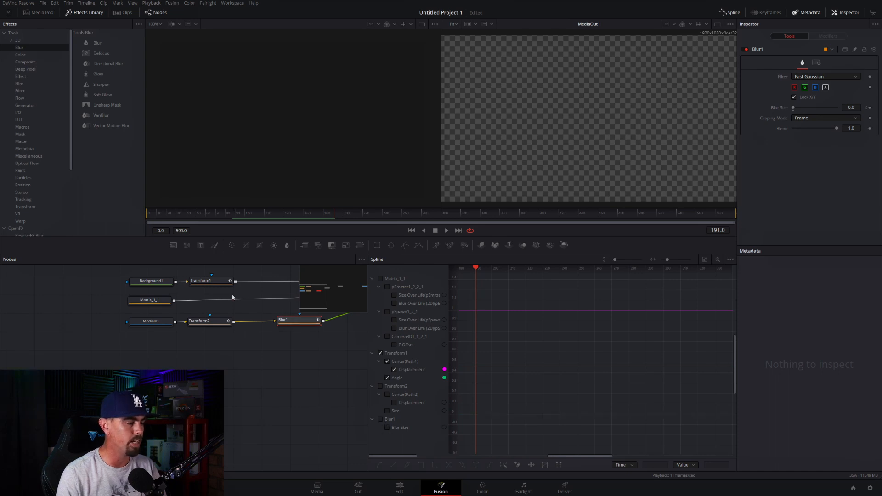
pyautogui.click(202, 281)
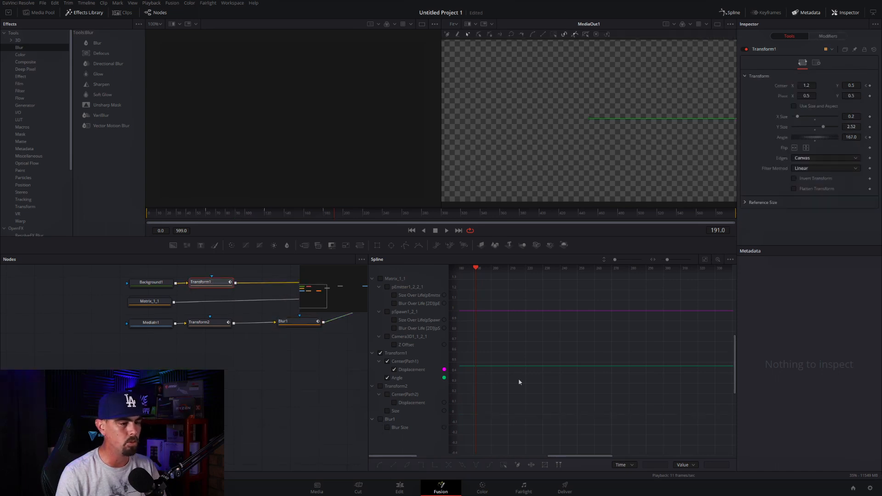
# Smooth all of Transform1's displacement and angle keyframes, and rewind the composition to check the eased motion.
pyautogui.moveTo(565, 459); pyautogui.dragTo(463, 462)
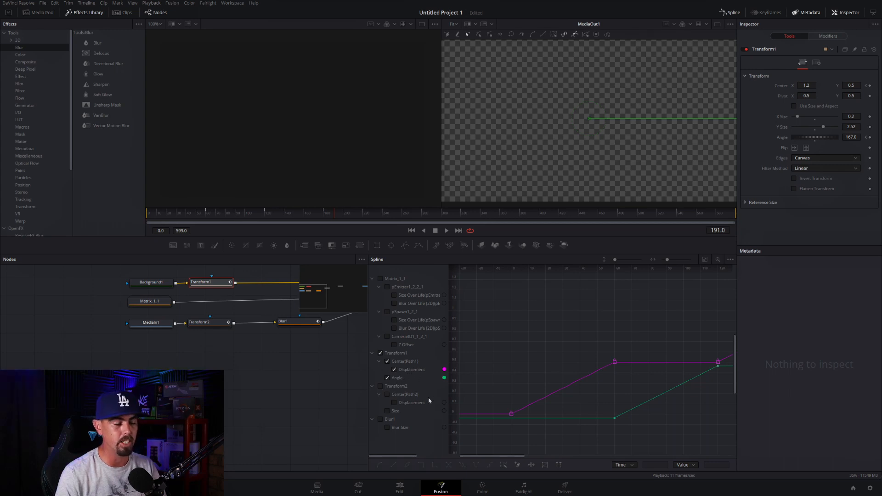
pyautogui.moveTo(667, 261); pyautogui.dragTo(664, 260)
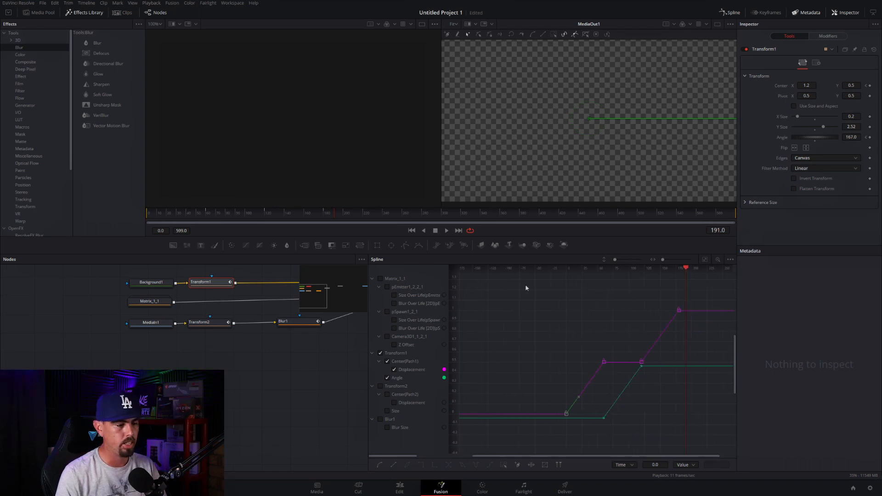
pyautogui.moveTo(525, 284); pyautogui.dragTo(687, 440)
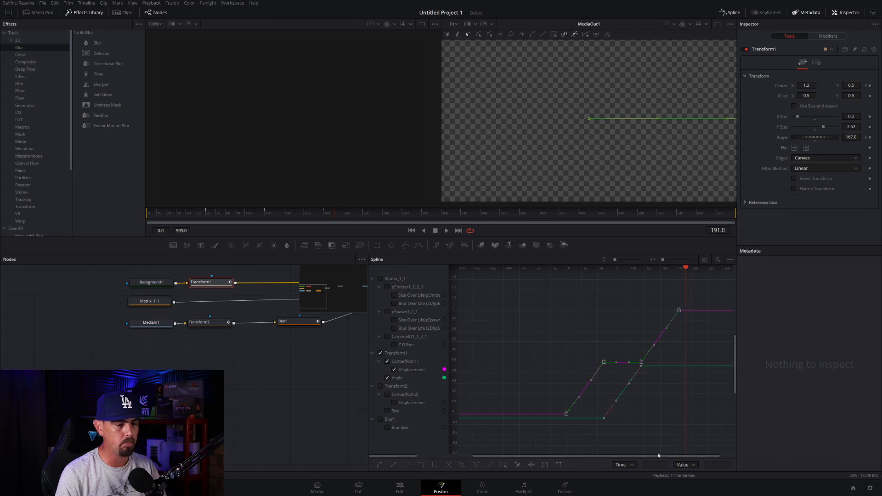
pyautogui.press('s')
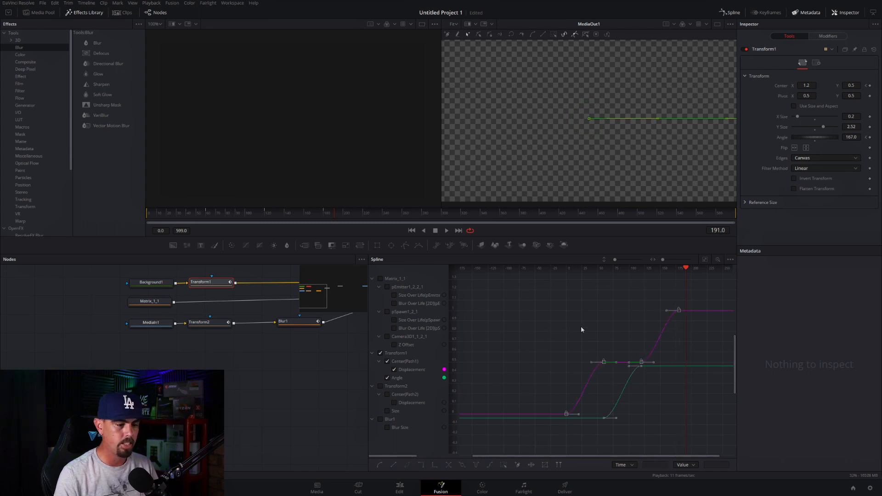
pyautogui.click(559, 321)
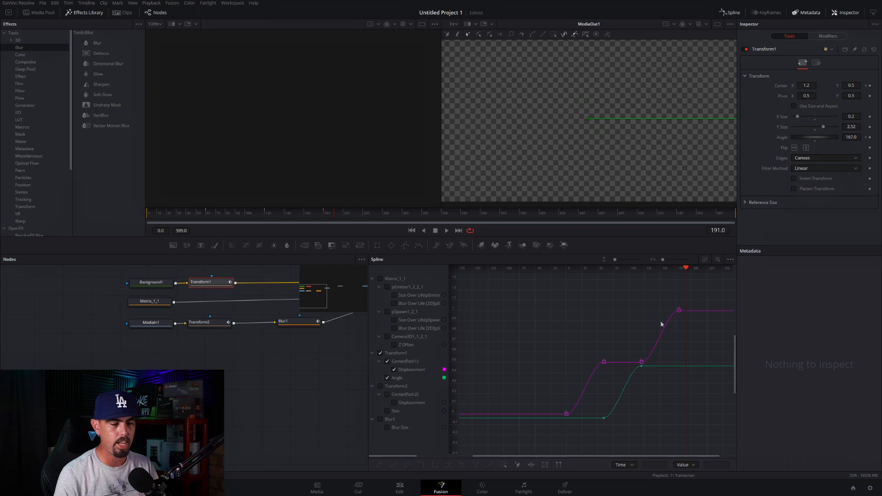
pyautogui.moveTo(686, 268); pyautogui.dragTo(554, 290)
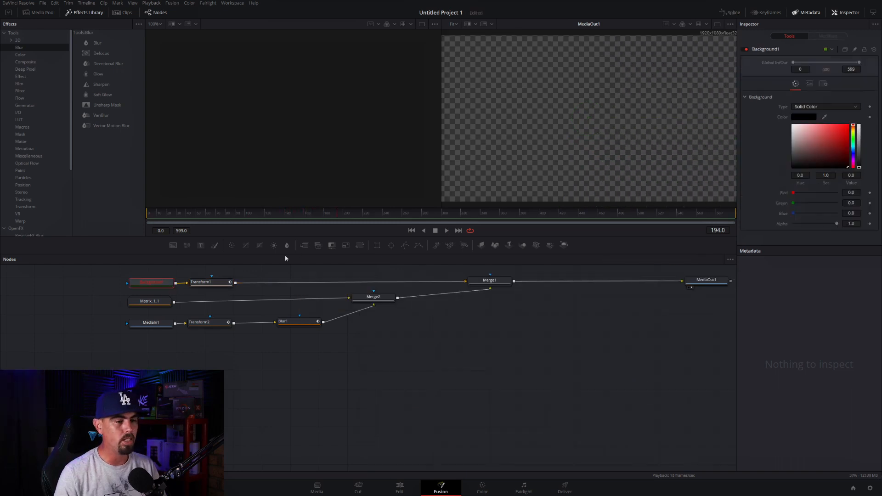
# With the playhead on frame 60, duplicate the Background1 and Transform1 nodes below the MediaIn1 branch.
pyautogui.moveTo(339, 216); pyautogui.dragTo(206, 219)
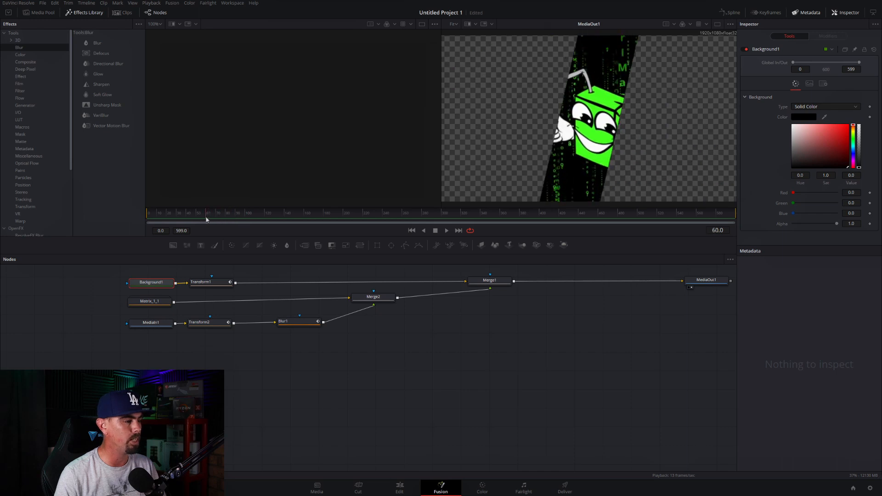
pyautogui.rightClick(154, 283)
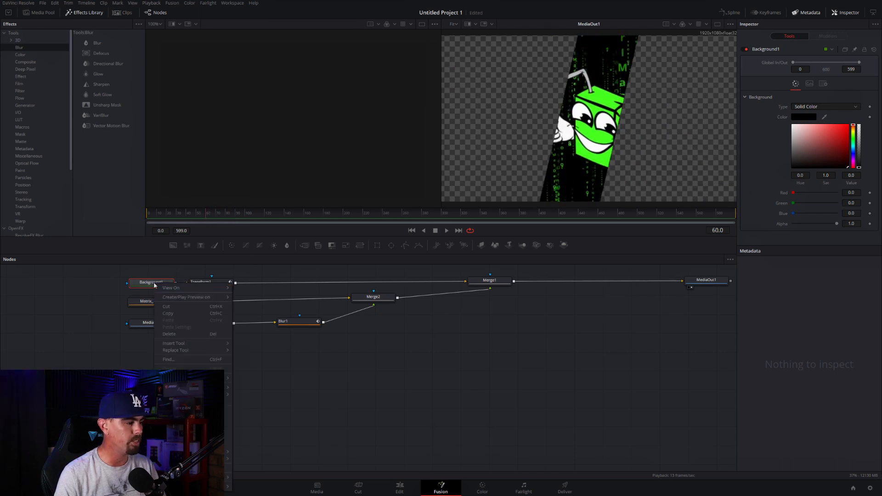
pyautogui.click(114, 272)
pyautogui.moveTo(114, 272); pyautogui.dragTo(243, 296)
pyautogui.rightClick(201, 286)
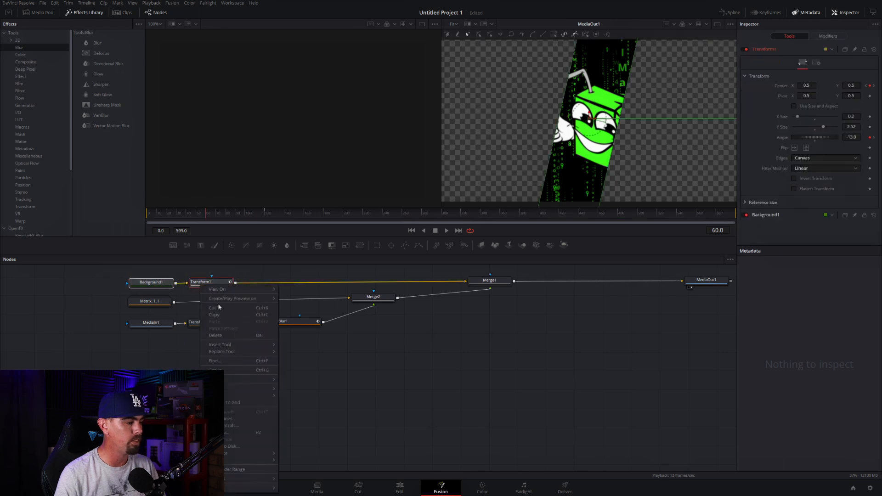
pyautogui.click(220, 316)
pyautogui.click(145, 354)
pyautogui.rightClick(145, 354)
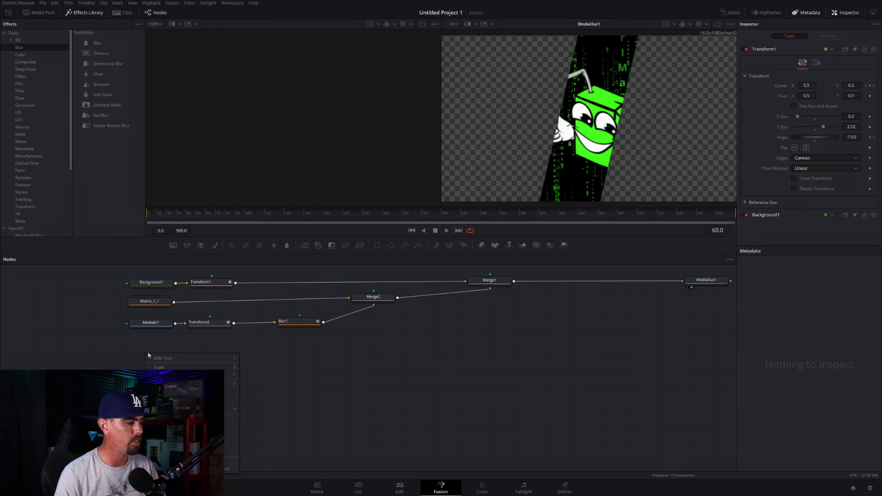
pyautogui.click(184, 469)
pyautogui.moveTo(148, 357); pyautogui.dragTo(216, 346)
# Set the duplicated background's green value to 1.0 and widen its transform to an X size of 0.22.
pyautogui.click(164, 346)
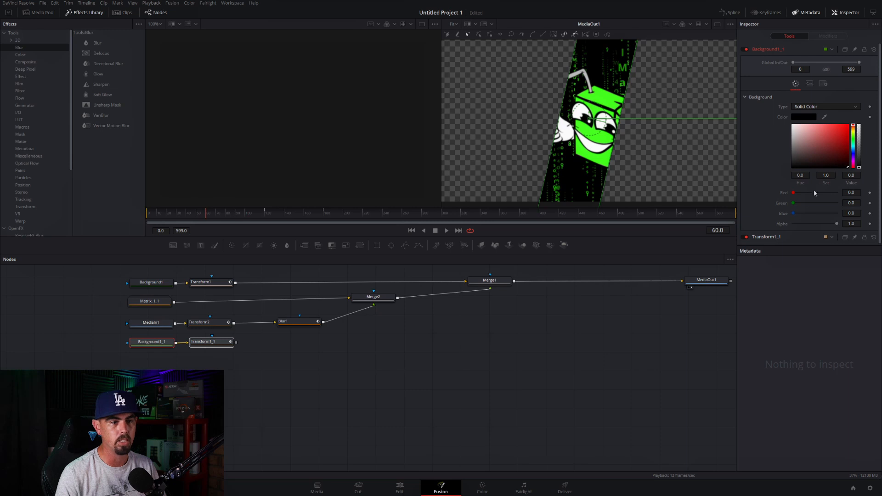
pyautogui.moveTo(793, 202); pyautogui.dragTo(844, 204)
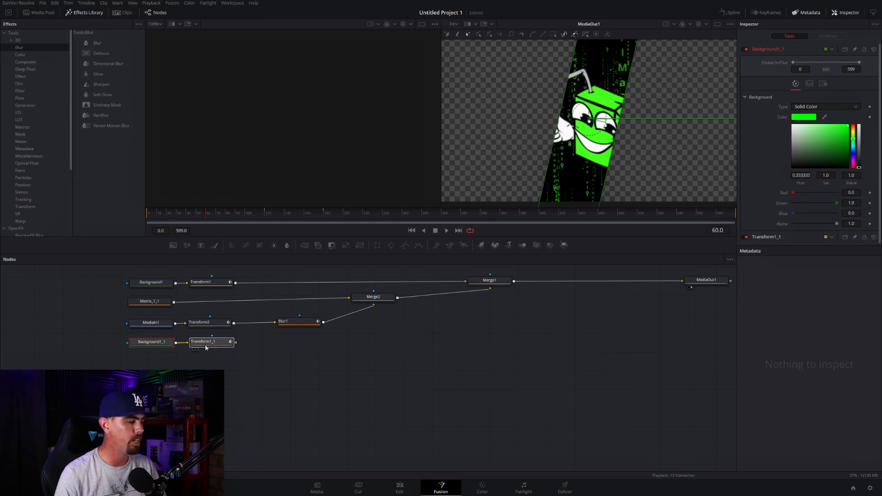
pyautogui.moveTo(205, 348); pyautogui.dragTo(203, 350)
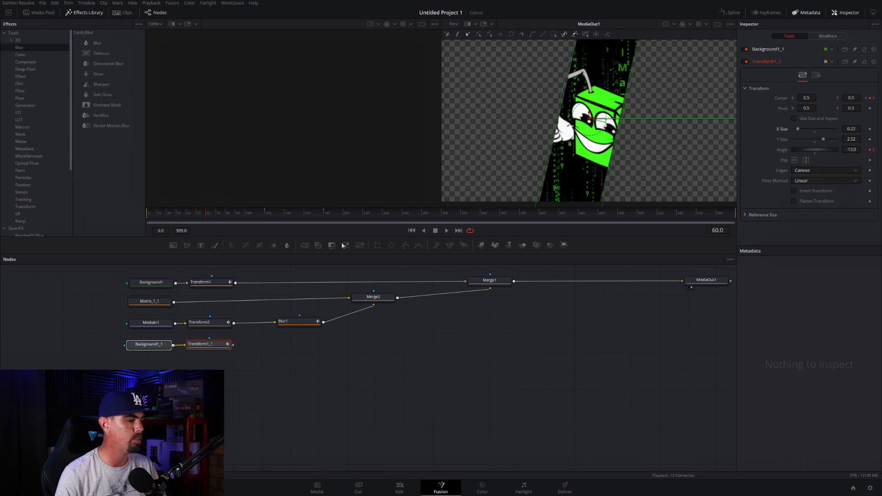
# Insert a Merge node between Merge1 and MediaOut1 and connect Transform1_1's output to it.
pyautogui.moveTo(305, 245); pyautogui.dragTo(585, 286)
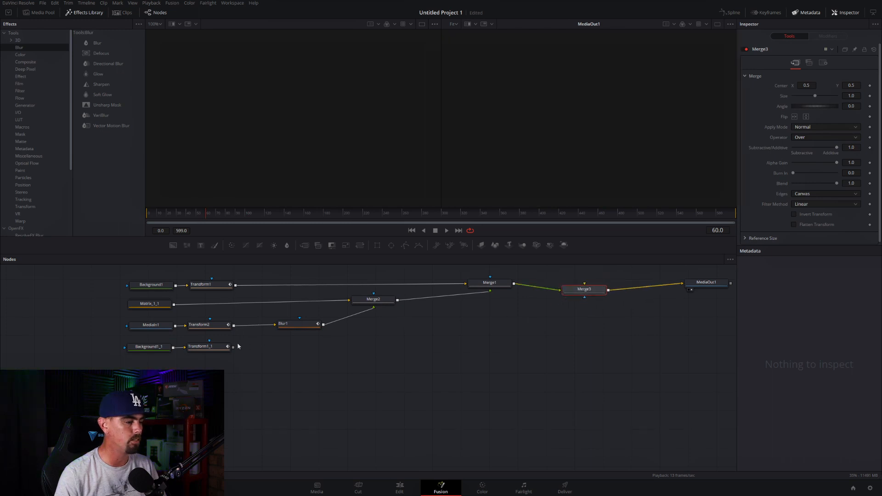
pyautogui.moveTo(233, 347); pyautogui.dragTo(582, 288)
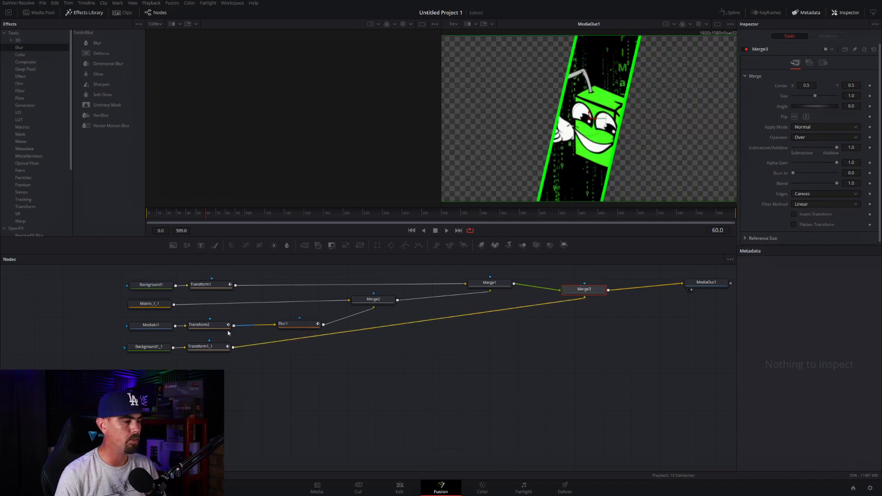
# Thin the green border by setting Transform1_1's X size to 0.211, and play the composition from frame 60.
pyautogui.click(199, 348)
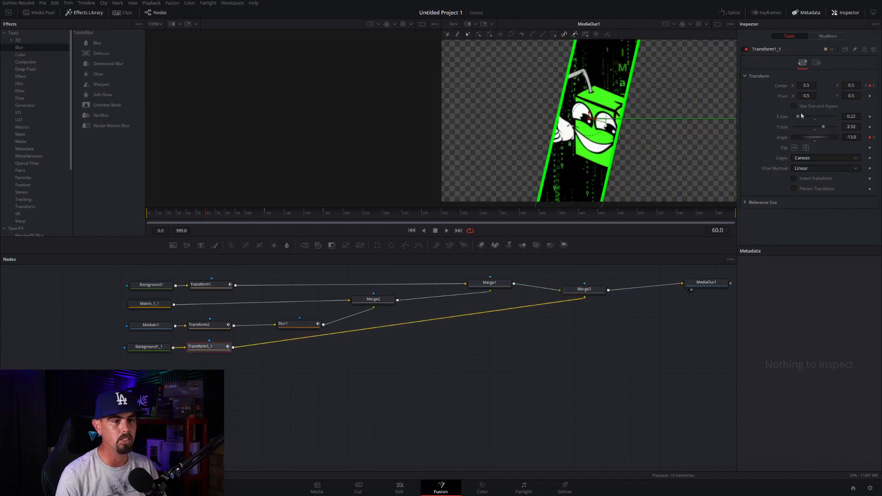
pyautogui.moveTo(799, 117); pyautogui.dragTo(798, 117)
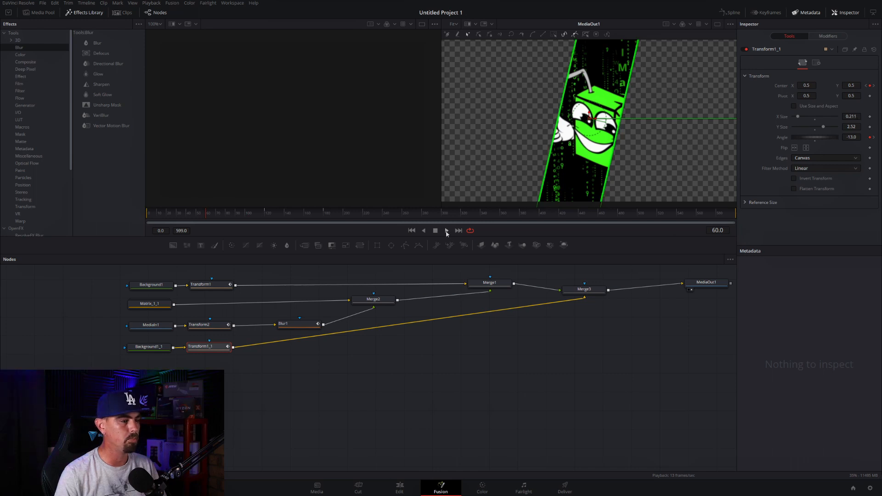
pyautogui.click(446, 232)
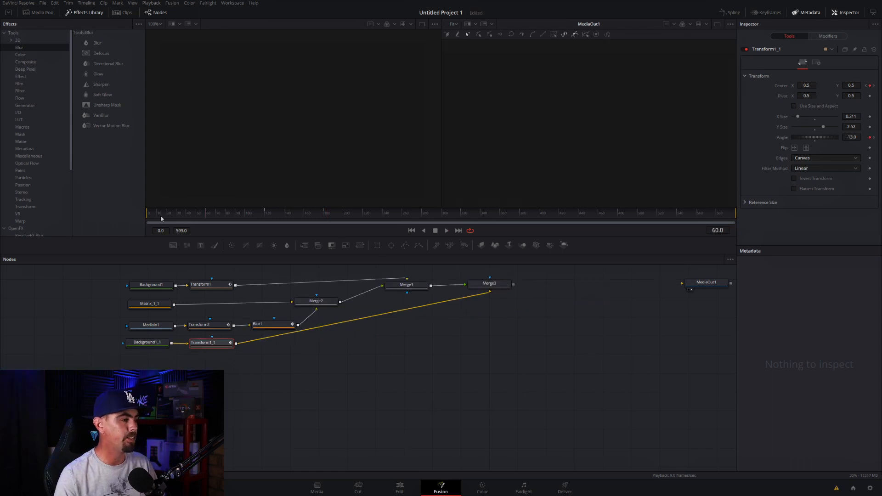
# Add a new Background node with its red value at 1.0, and insert a Merge node between Merge3 and MediaOut1.
pyautogui.moveTo(173, 246); pyautogui.dragTo(148, 362)
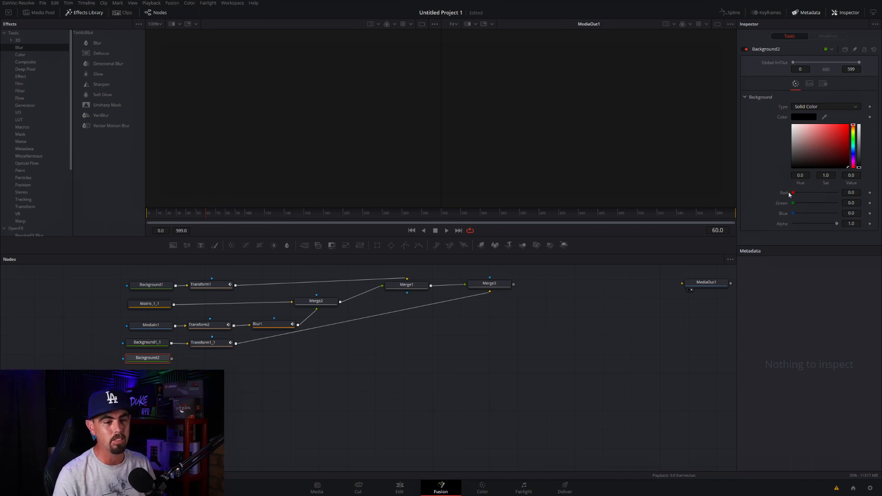
pyautogui.moveTo(794, 195); pyautogui.dragTo(850, 195)
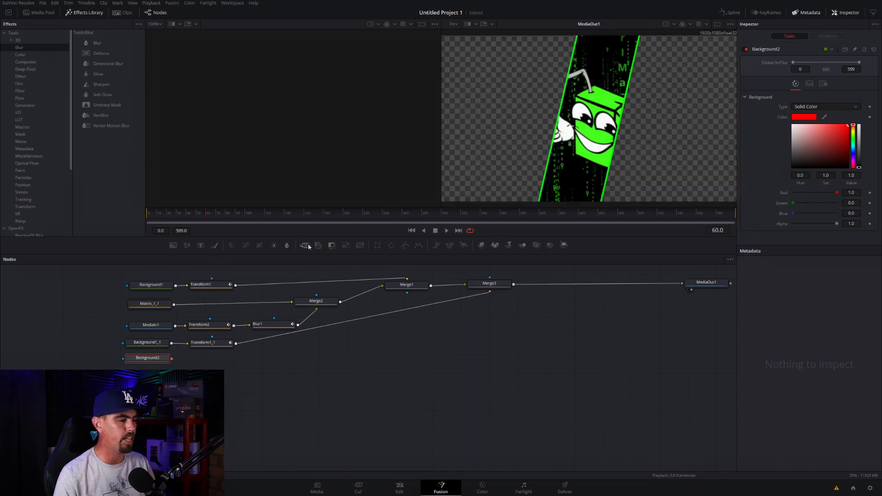
pyautogui.moveTo(307, 248); pyautogui.dragTo(594, 280)
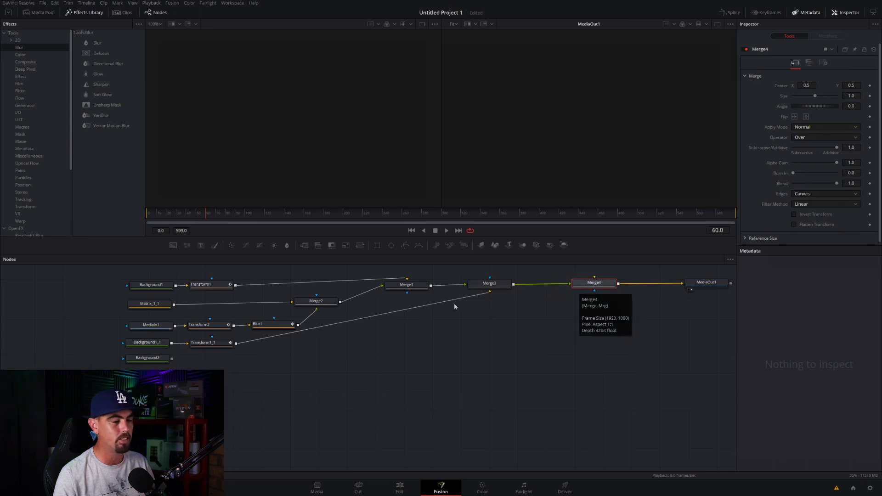
# Connect Background2's output to Merge4 and insert a Transform node between them.
pyautogui.moveTo(172, 359); pyautogui.dragTo(594, 291)
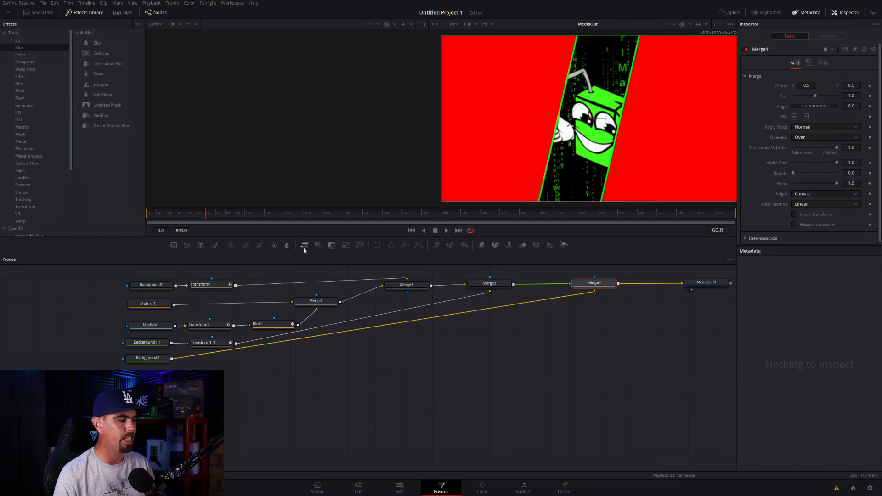
pyautogui.moveTo(305, 247); pyautogui.dragTo(216, 359)
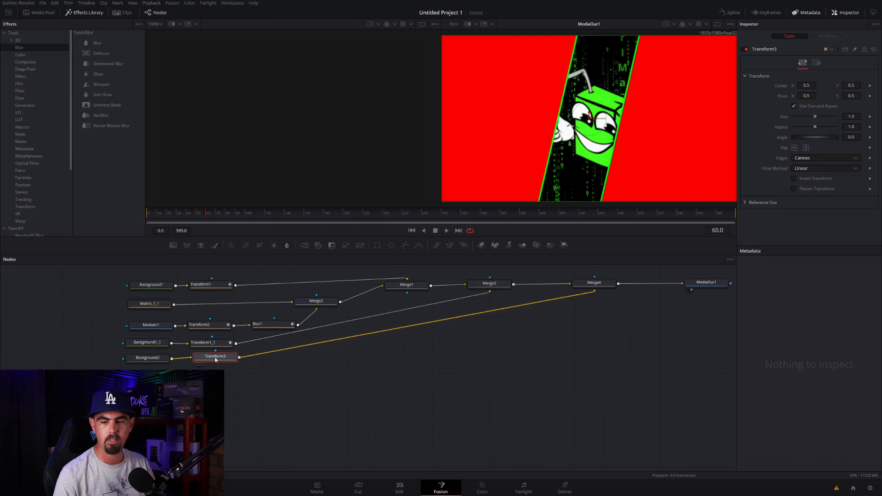
pyautogui.moveTo(216, 360); pyautogui.dragTo(217, 362)
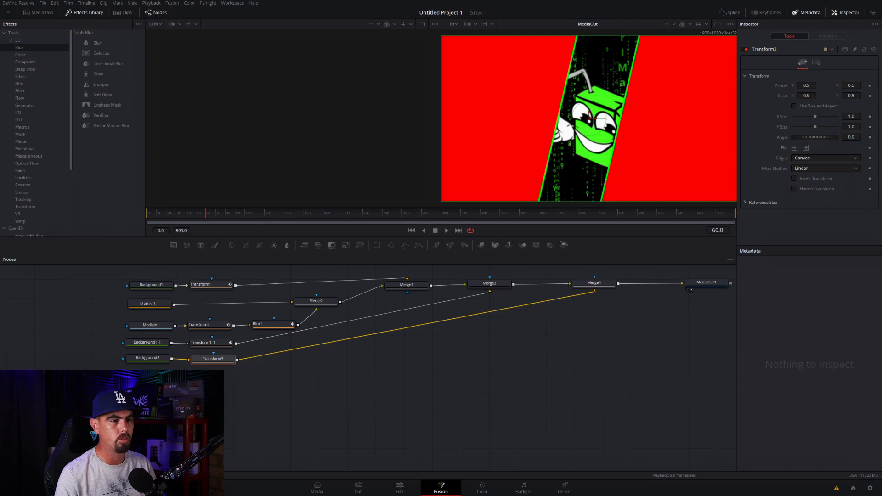
# Set Transform3's X center to 1.007, X pivot to -0.001, angle to -13 and, with separate X/Y sizing, its Y size to 2.65.
pyautogui.moveTo(806, 96)
pyautogui.mouseDown()
pyautogui.moveTo(786, 96)
pyautogui.moveTo(809, 85)
pyautogui.moveTo(857, 85)
pyautogui.moveTo(808, 92)
pyautogui.mouseUp()
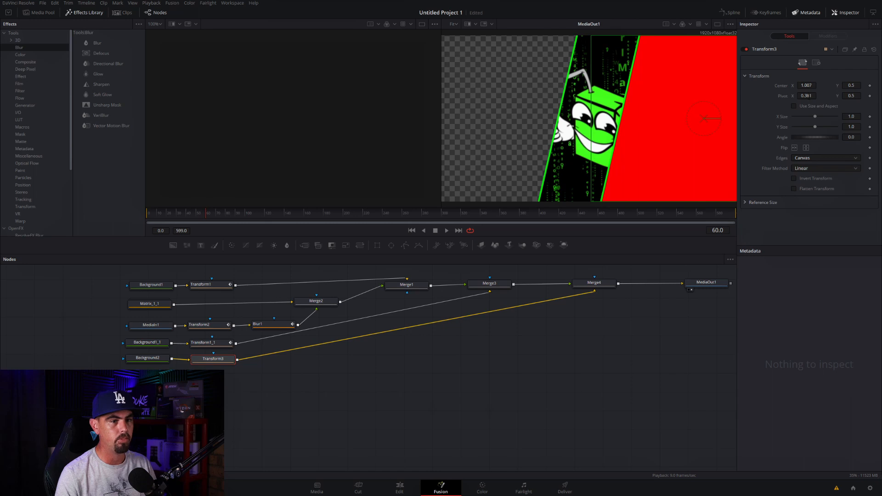
pyautogui.moveTo(732, 102); pyautogui.dragTo(585, 118)
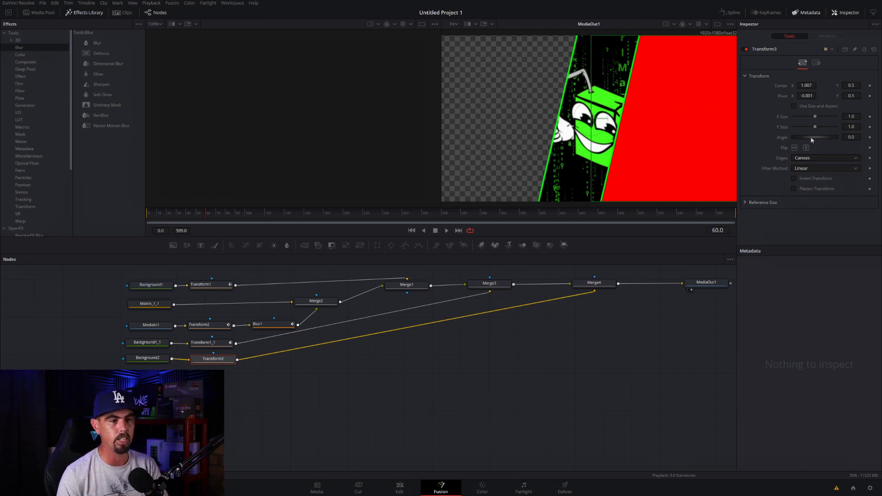
pyautogui.moveTo(810, 137); pyautogui.dragTo(809, 138)
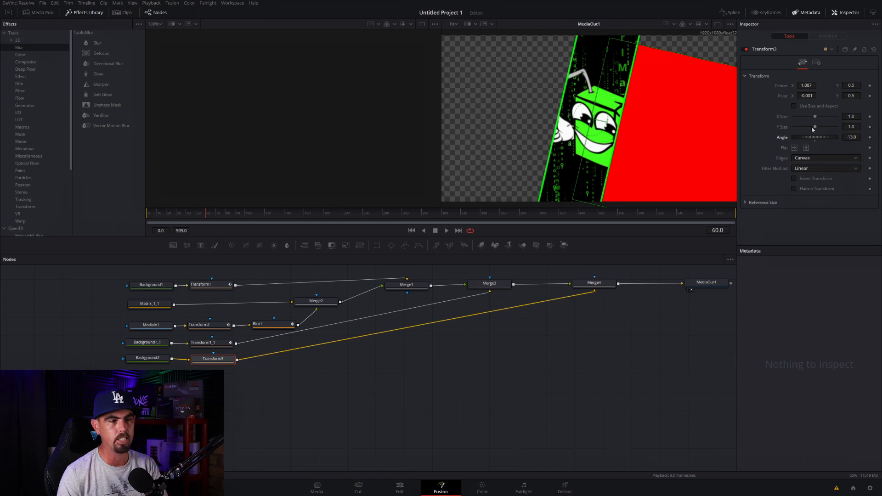
pyautogui.moveTo(815, 127); pyautogui.dragTo(823, 129)
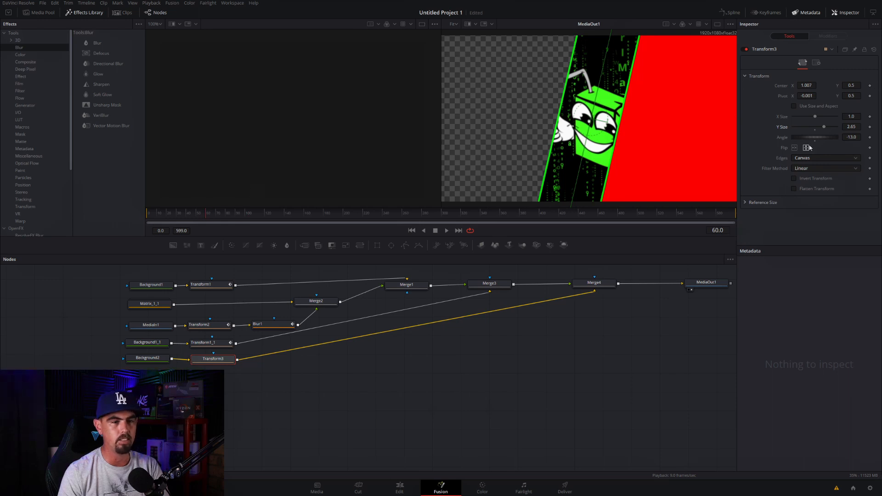
# Keyframe Transform3's center and angle at frame 60, and keyframe its X center at 1.6 on frame 0.
pyautogui.click(869, 85)
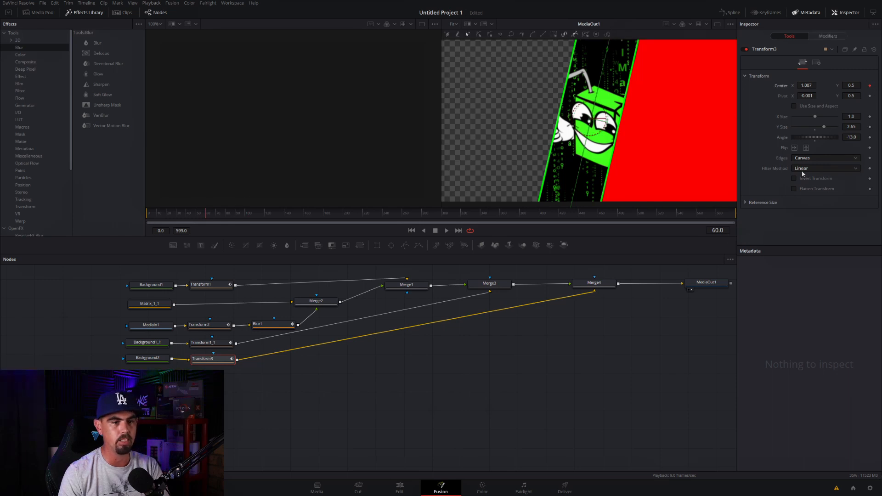
pyautogui.click(869, 137)
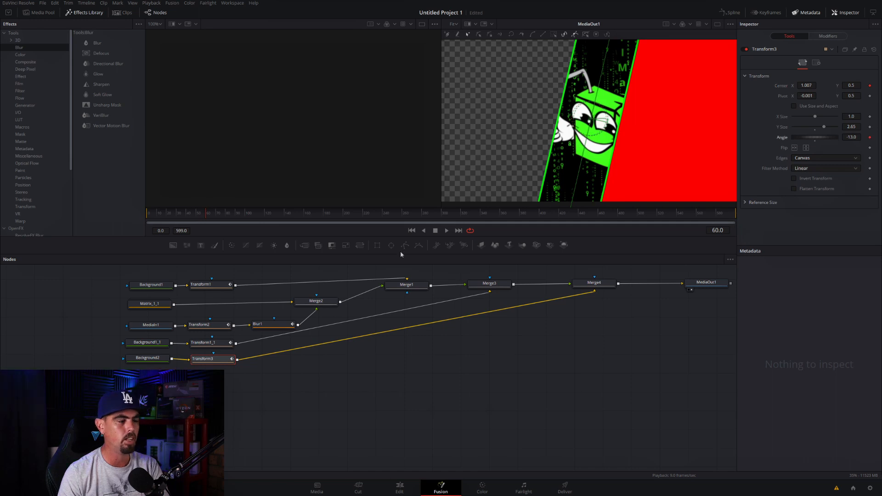
pyautogui.moveTo(205, 213); pyautogui.dragTo(153, 223)
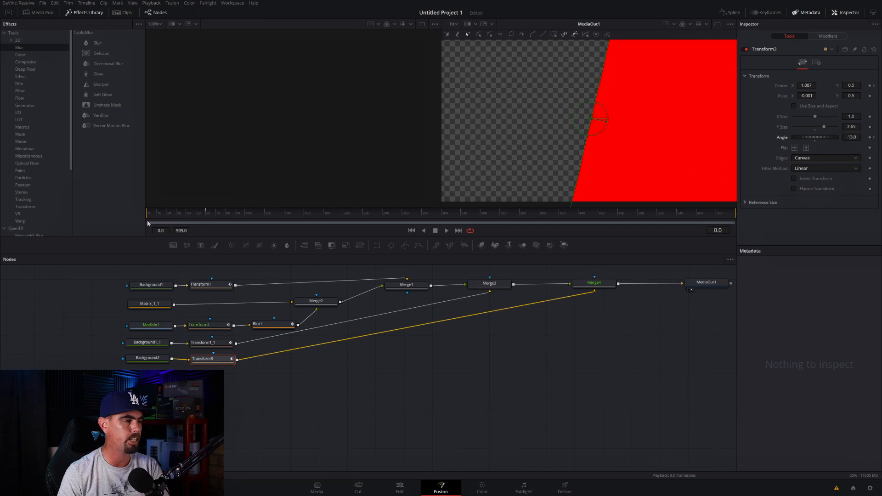
pyautogui.click(870, 86)
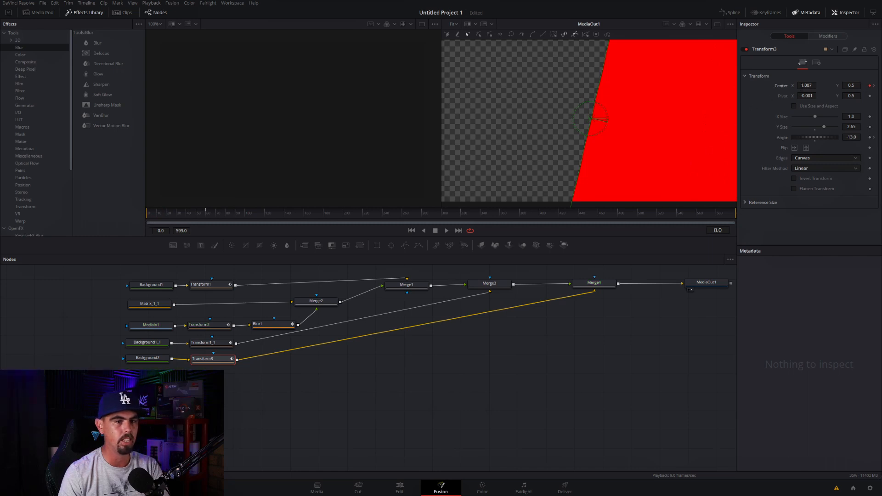
pyautogui.moveTo(806, 86); pyautogui.dragTo(833, 85)
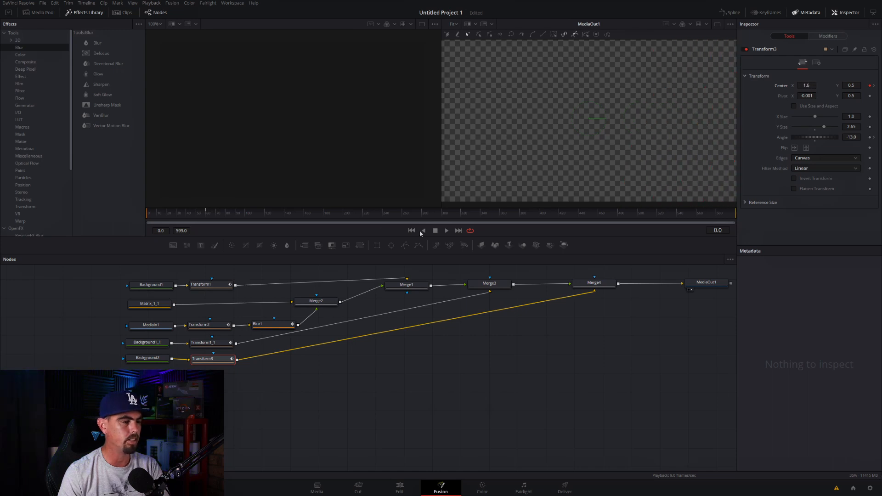
# Move the red background's frame 0 X center farther out to about 1.8, and play the slide-in to check it.
pyautogui.click(446, 230)
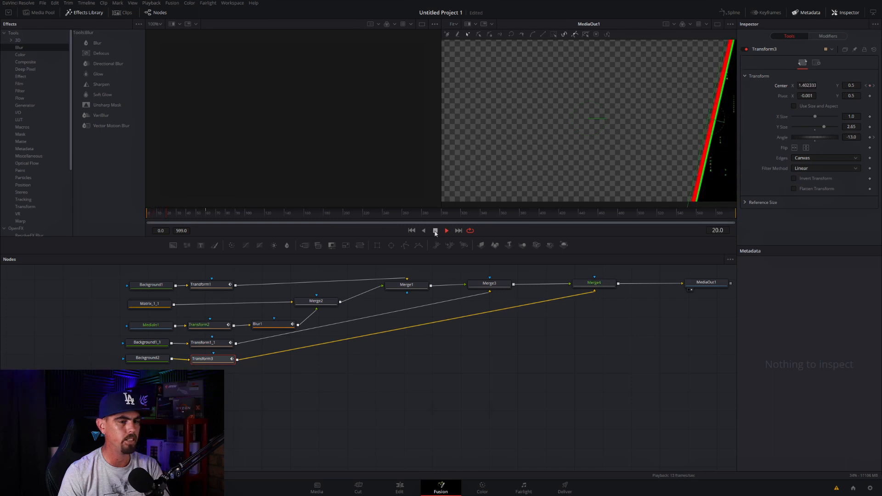
pyautogui.click(444, 230)
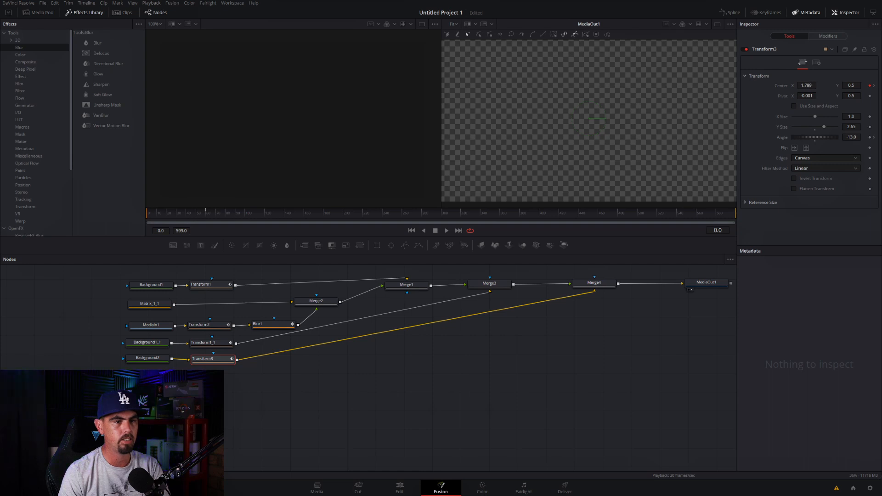
pyautogui.click(447, 231)
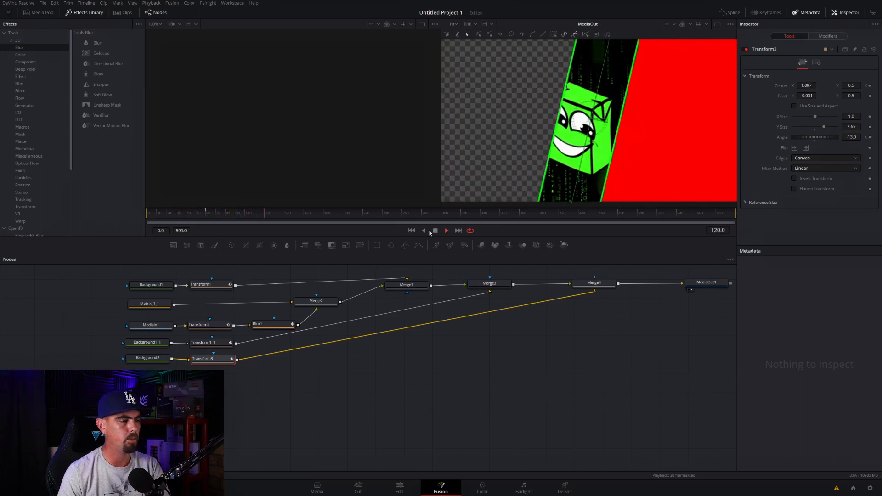
pyautogui.click(435, 231)
# At frame 120, set Transform3's angle to 167 and add a center keyframe.
pyautogui.moveTo(270, 215); pyautogui.dragTo(207, 218)
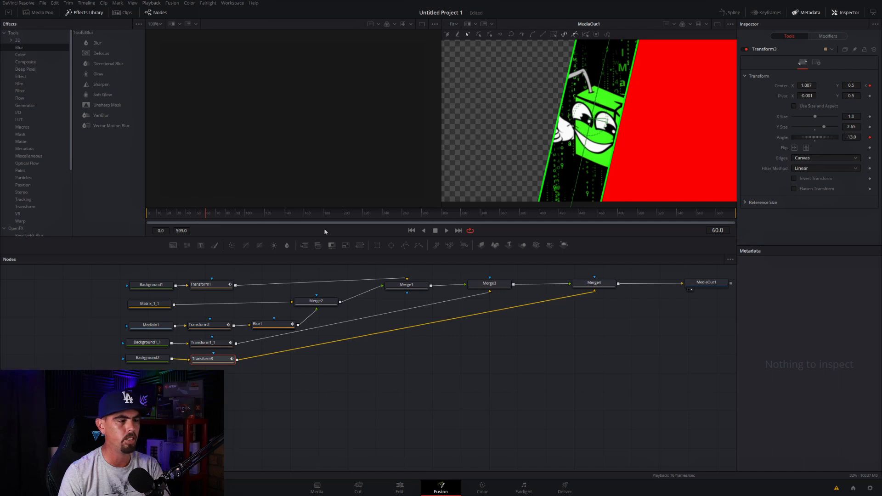
pyautogui.moveTo(208, 219); pyautogui.dragTo(265, 218)
pyautogui.moveTo(824, 137); pyautogui.dragTo(848, 140)
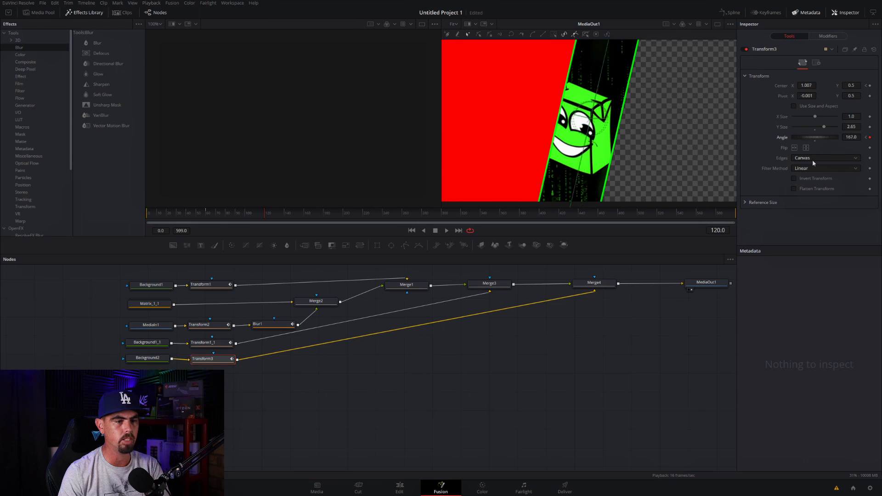
pyautogui.click(869, 85)
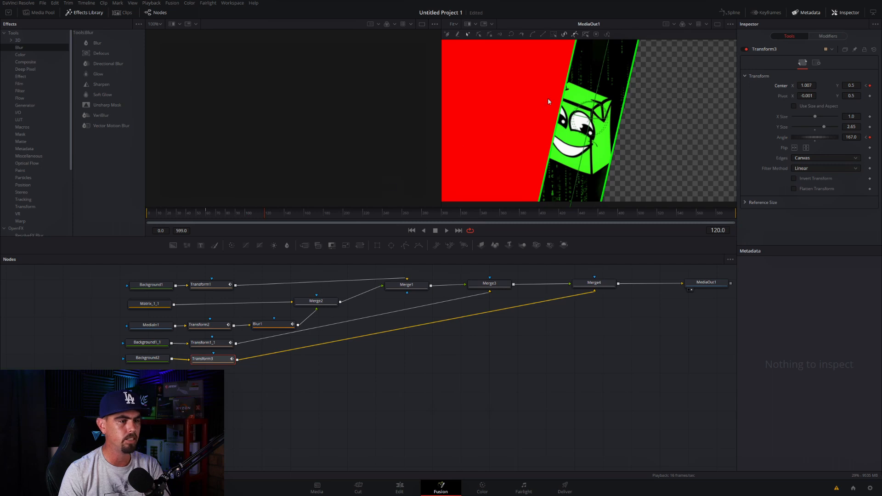
# At frame 180, keyframe Transform3's X center at 1.582.
pyautogui.moveTo(266, 217); pyautogui.dragTo(324, 218)
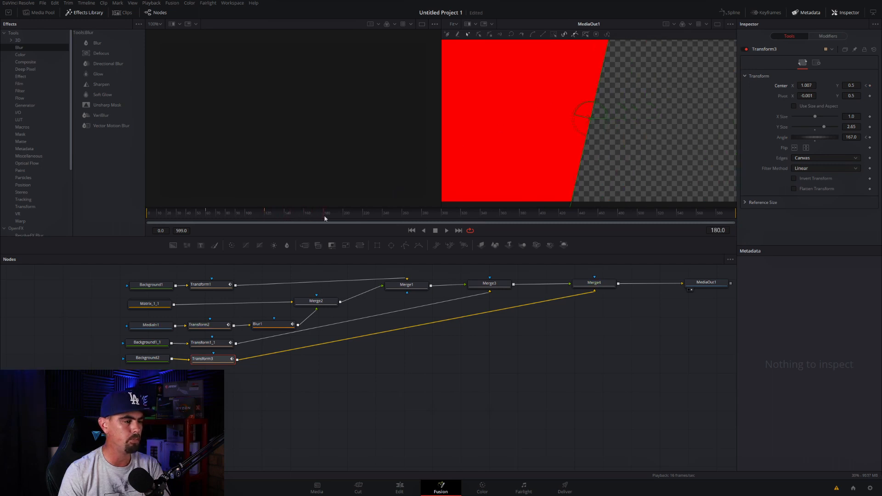
pyautogui.click(869, 86)
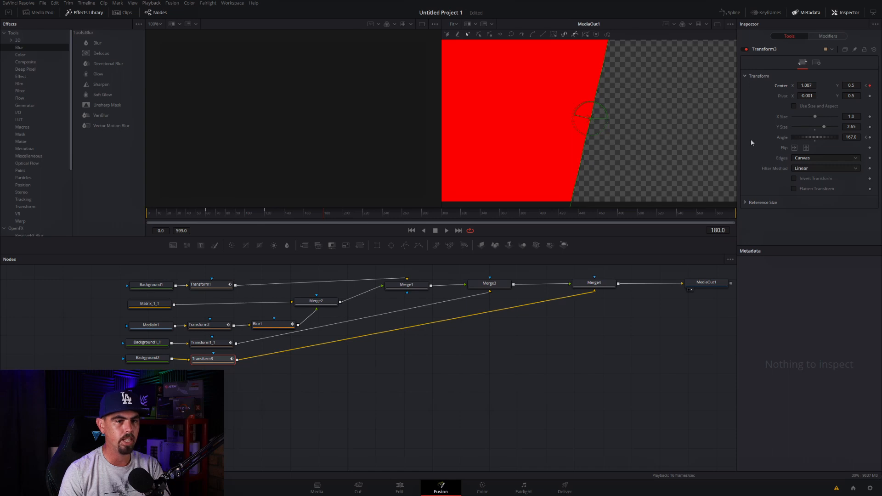
pyautogui.moveTo(802, 86); pyautogui.dragTo(855, 86)
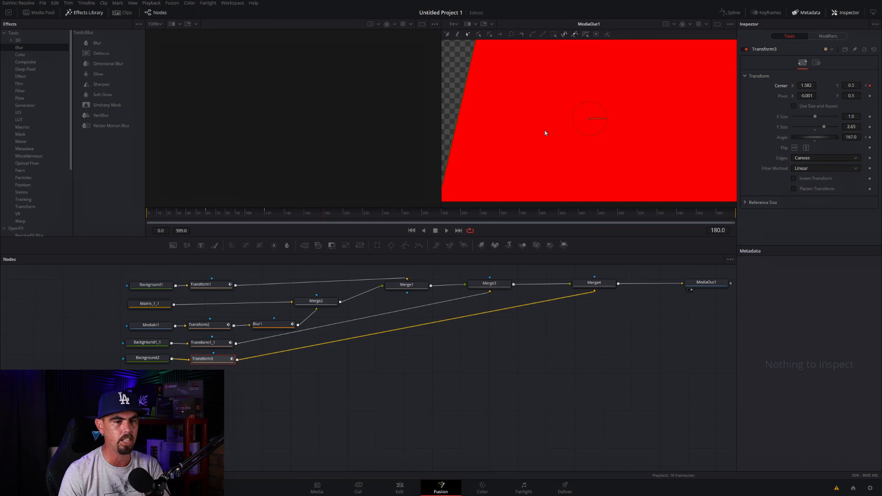
# Widen the red background by setting Transform3's X size to 1.25, and play the composition from frame 0.
pyautogui.moveTo(816, 117); pyautogui.dragTo(816, 117)
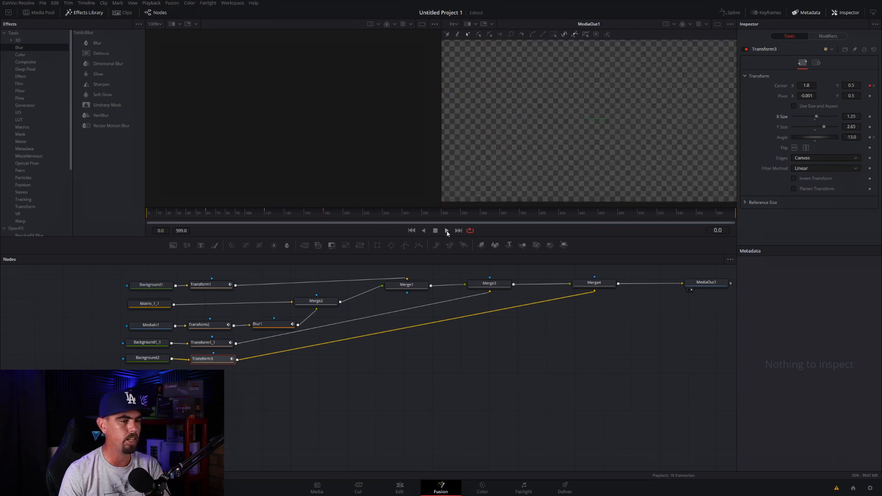
pyautogui.click(447, 231)
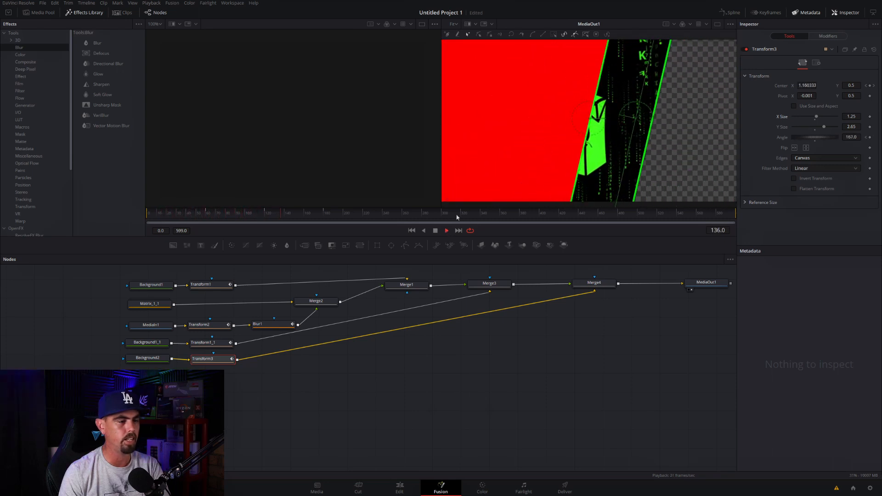
pyautogui.click(435, 231)
pyautogui.moveTo(298, 215); pyautogui.dragTo(252, 219)
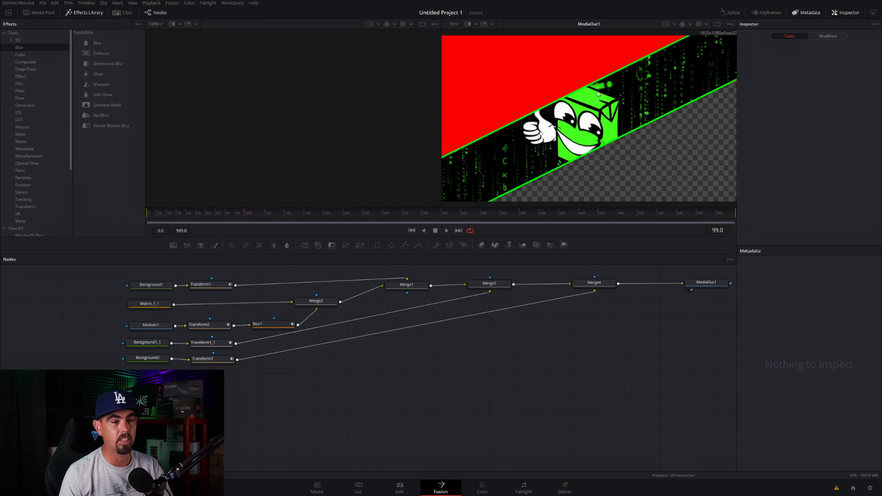
# Show only Transform3's curves in the spline editor and smooth all of its keyframes.
pyautogui.click(734, 13)
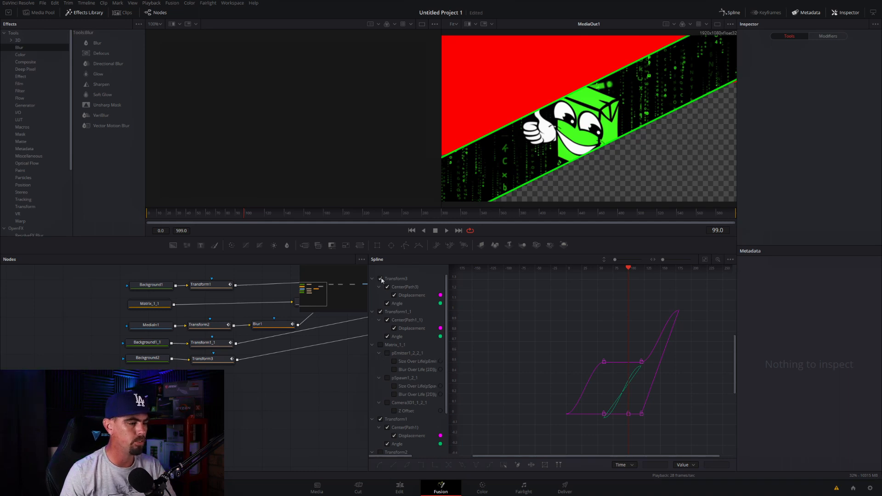
pyautogui.click(380, 311)
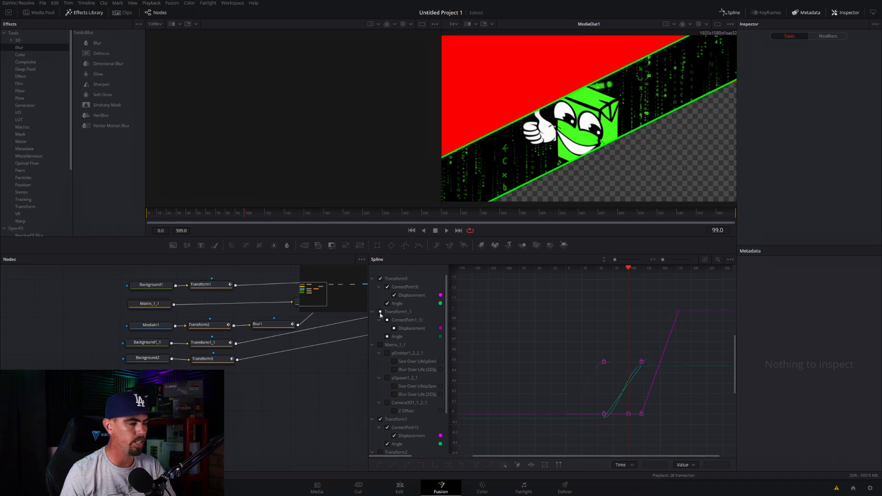
pyautogui.click(380, 419)
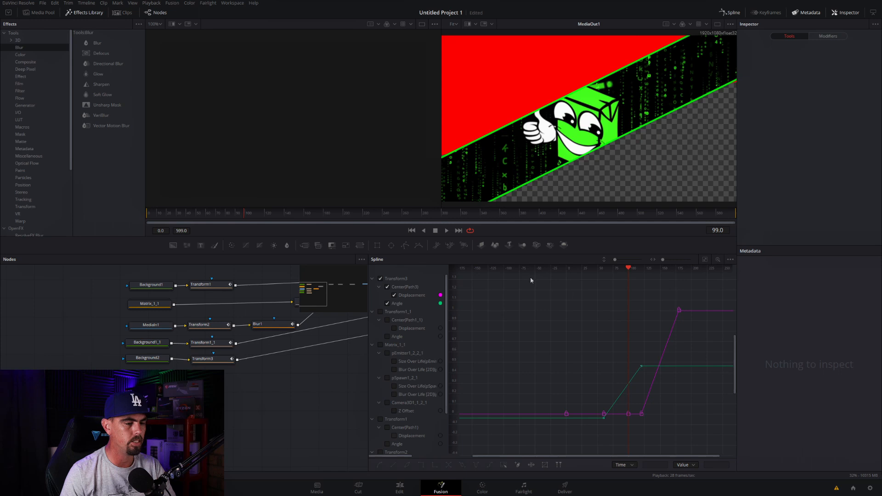
pyautogui.moveTo(531, 278); pyautogui.dragTo(689, 445)
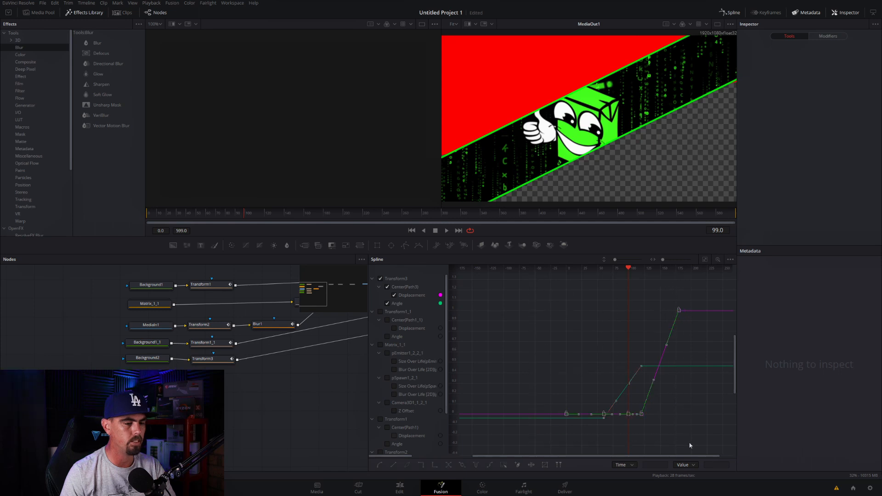
pyautogui.press('s')
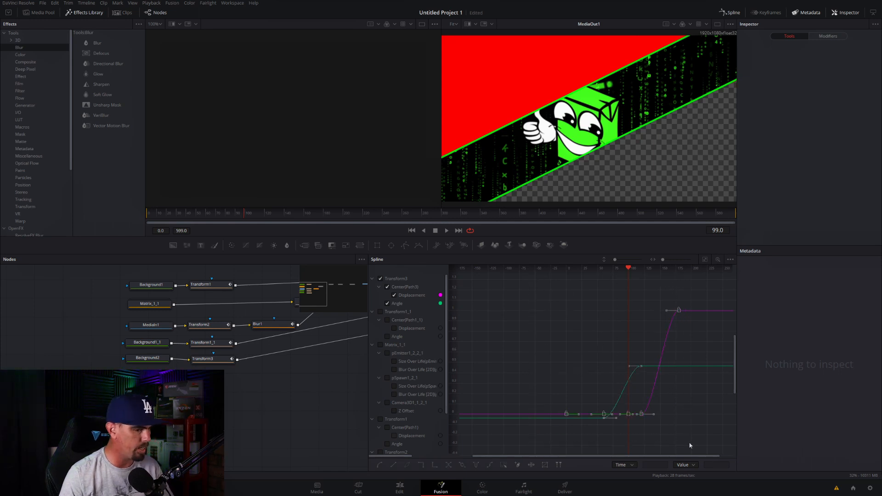
pyautogui.click(561, 351)
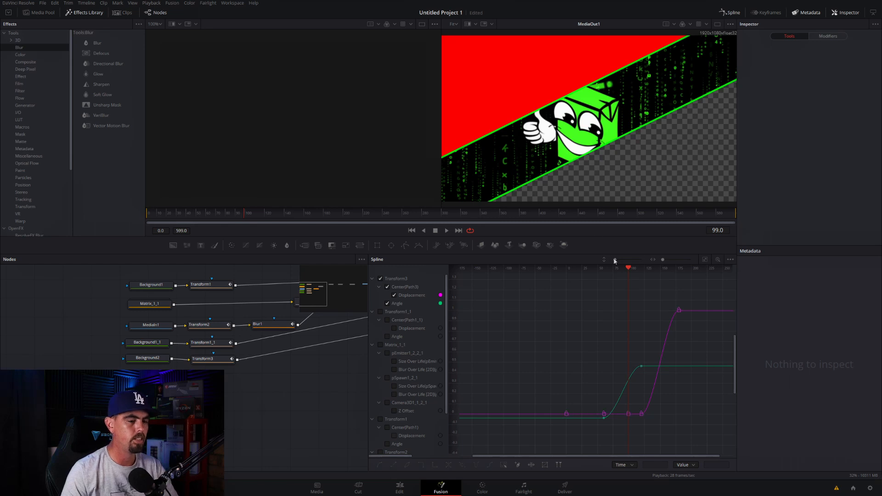
# Scrub through the smoothed animation, close the spline editor, and return to frame 0.
pyautogui.moveTo(629, 271)
pyautogui.mouseDown()
pyautogui.moveTo(608, 272)
pyautogui.moveTo(677, 274)
pyautogui.moveTo(638, 277)
pyautogui.mouseUp()
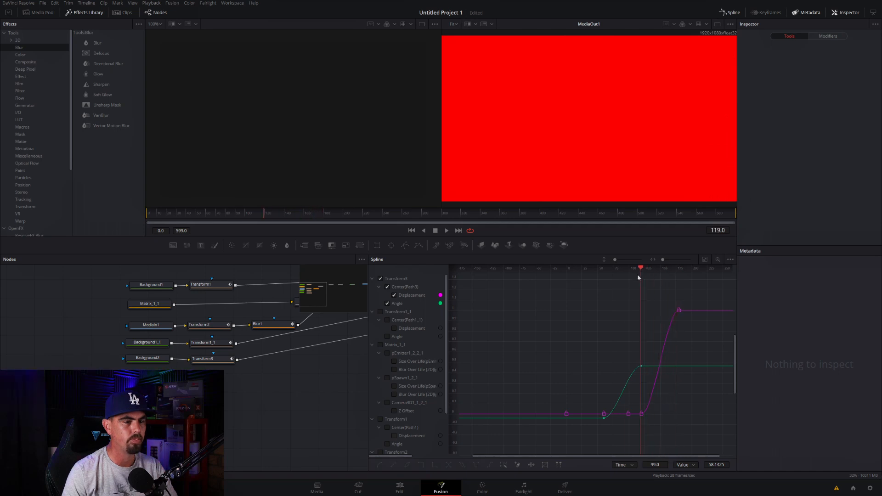
pyautogui.moveTo(570, 286); pyautogui.dragTo(525, 291)
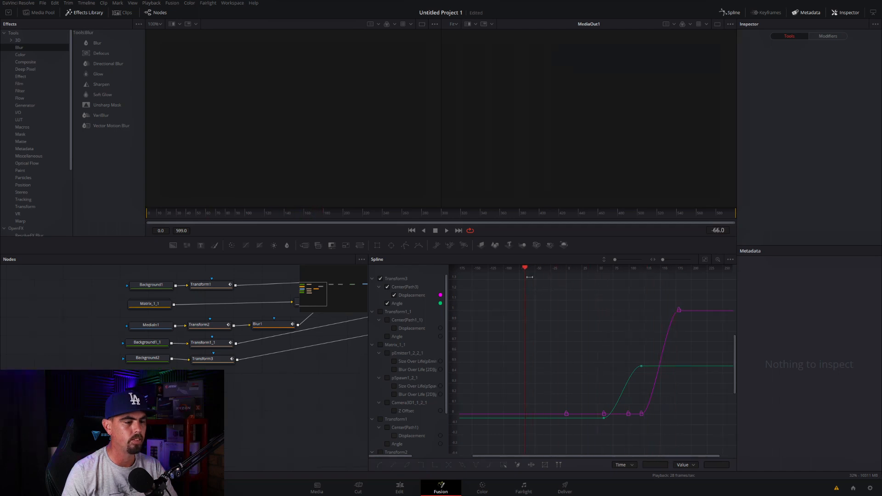
pyautogui.click(729, 12)
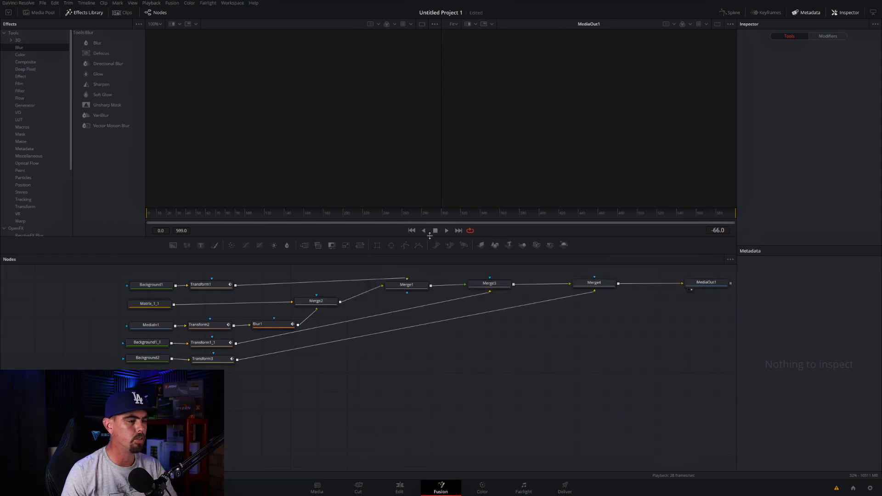
pyautogui.click(329, 217)
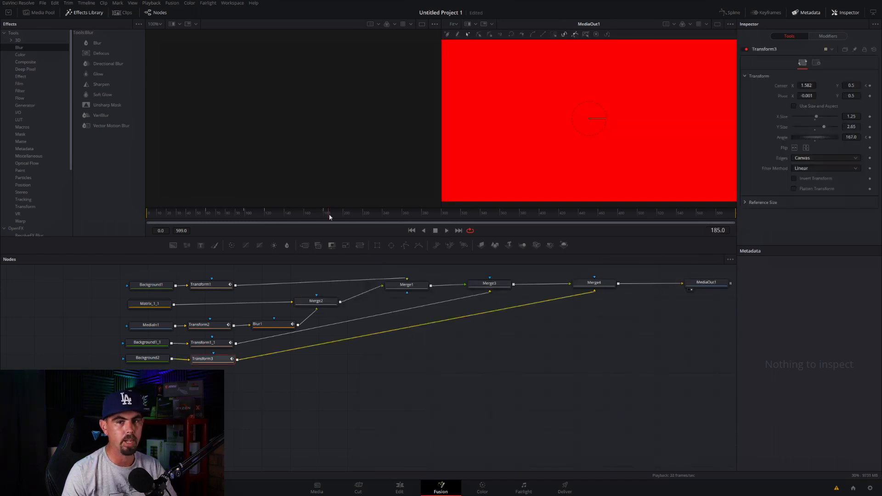
pyautogui.moveTo(330, 217); pyautogui.dragTo(144, 225)
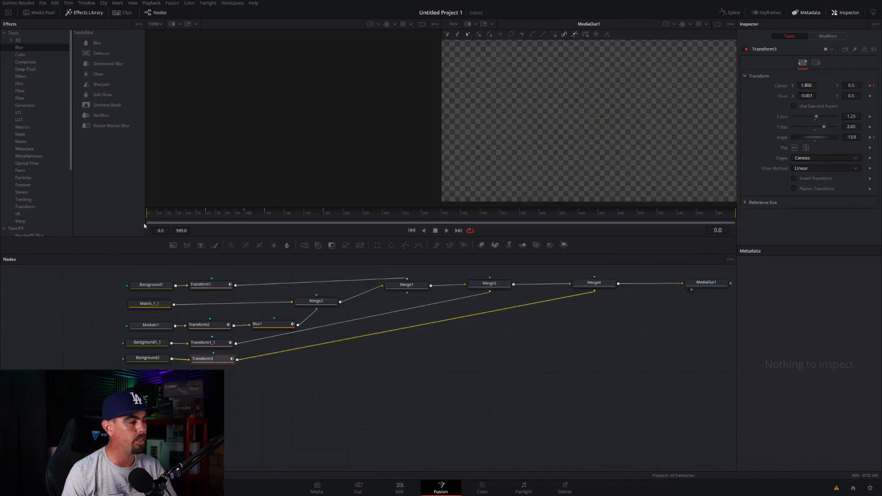
# Stop playback, trim the Fusion Composition clip on the edit timeline to 00:00:03:04, and return the playhead to the timeline start.
pyautogui.click(435, 231)
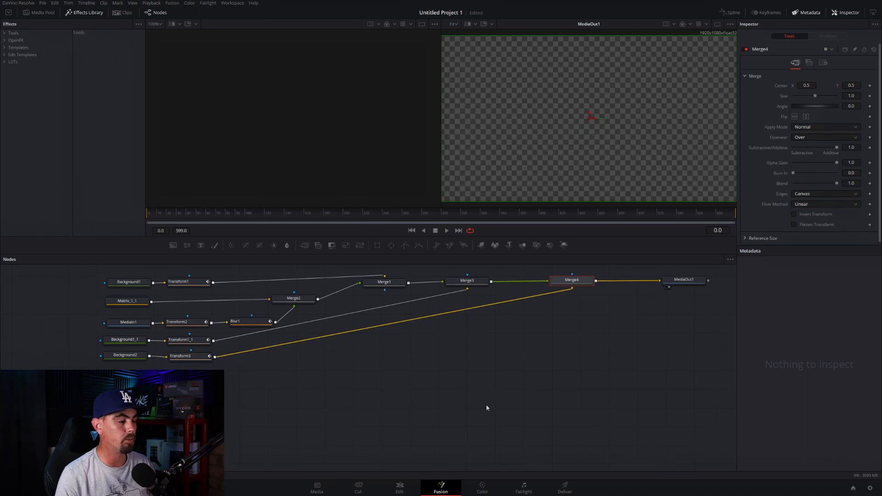
pyautogui.click(400, 488)
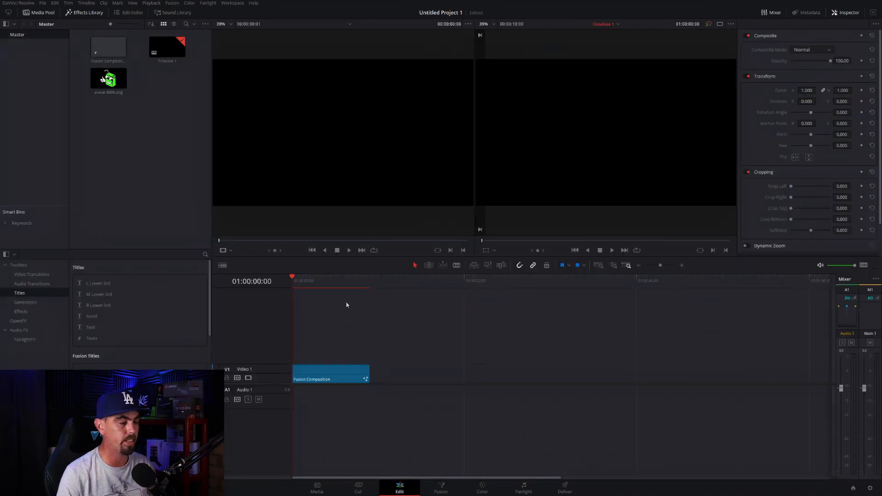
pyautogui.moveTo(367, 371); pyautogui.dragTo(313, 376)
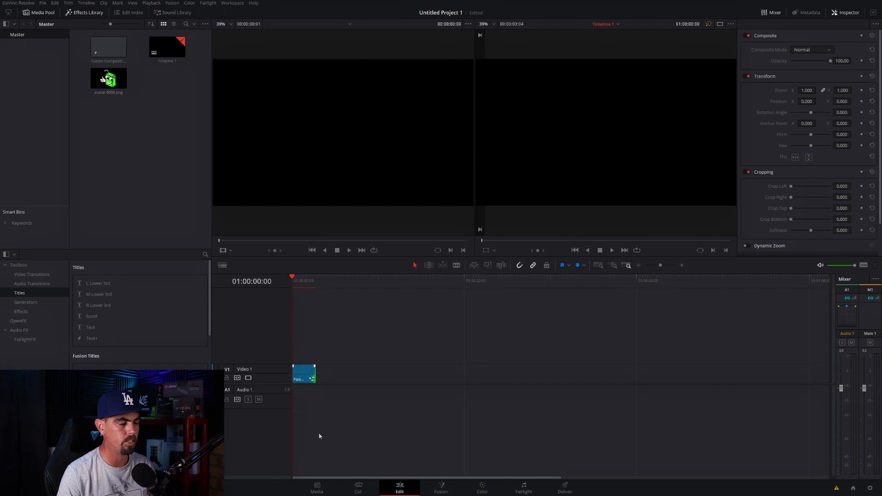
pyautogui.moveTo(296, 279)
pyautogui.mouseDown()
pyautogui.moveTo(313, 281)
pyautogui.moveTo(292, 285)
pyautogui.mouseUp()
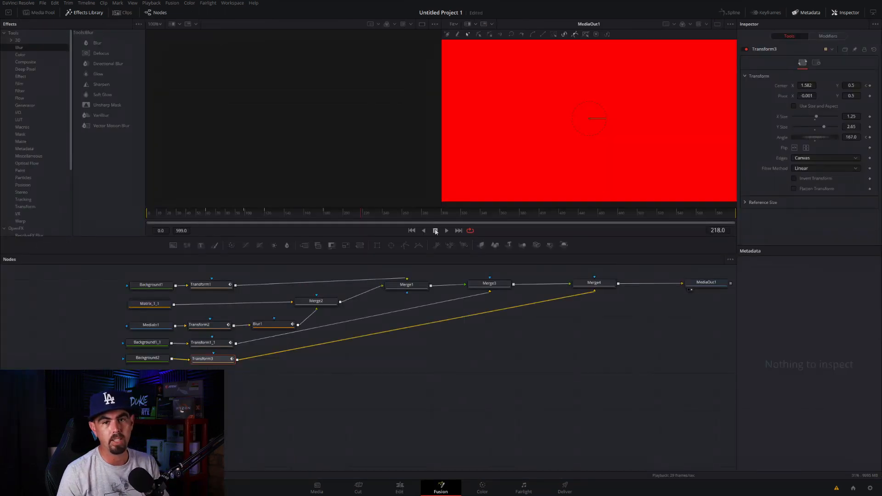
# On the Deliver page, set the export to QuickTime format with the GoPro CineForm codec and RGB 16-bit type.
pyautogui.click(564, 488)
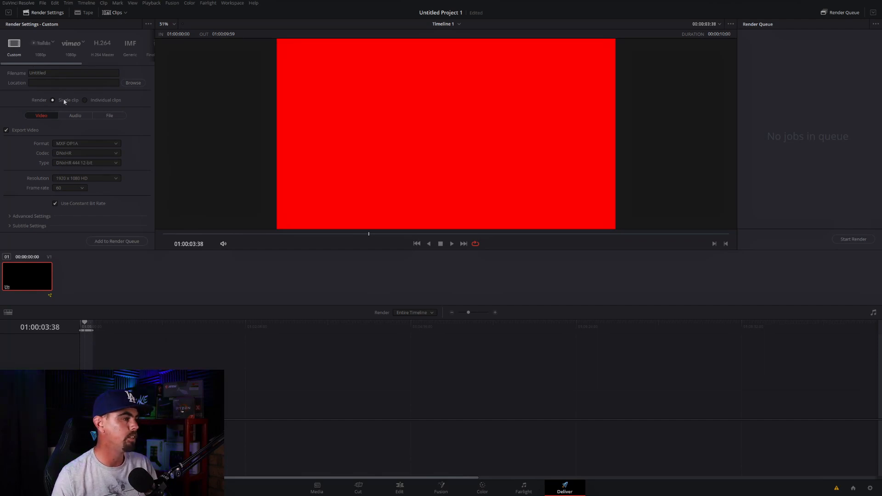
pyautogui.click(70, 144)
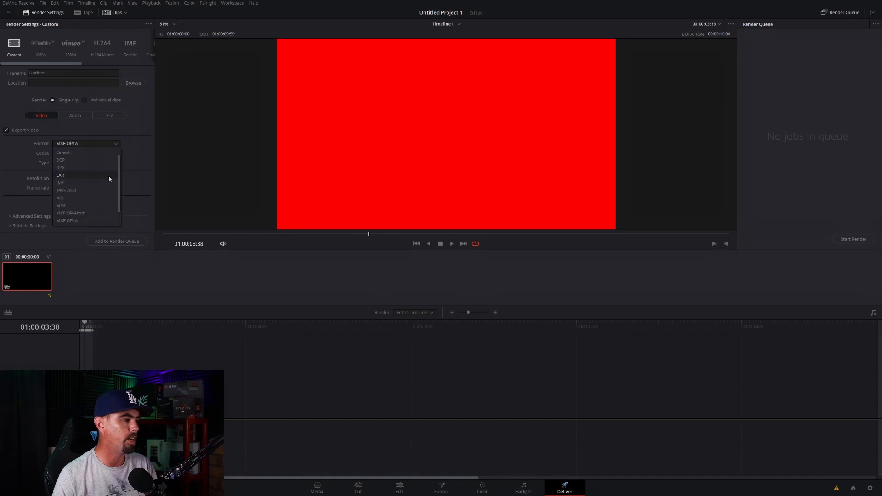
pyautogui.scroll(-2, 117, 196)
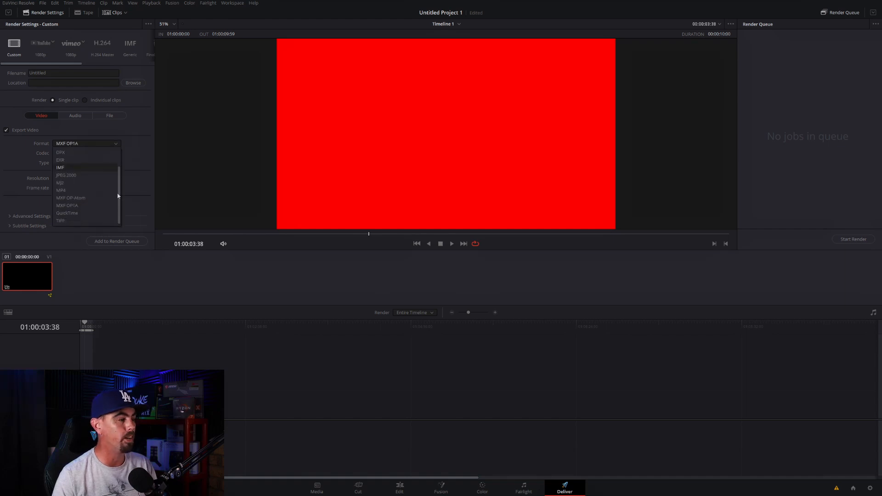
pyautogui.click(70, 213)
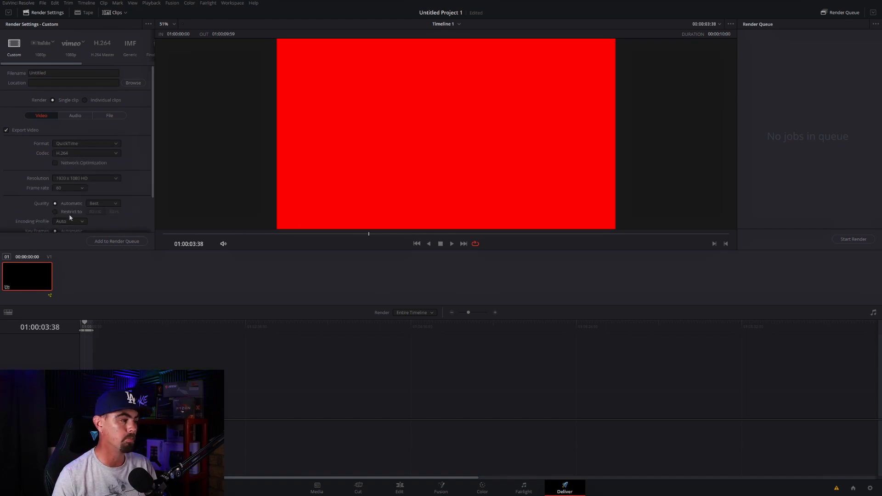
pyautogui.click(68, 152)
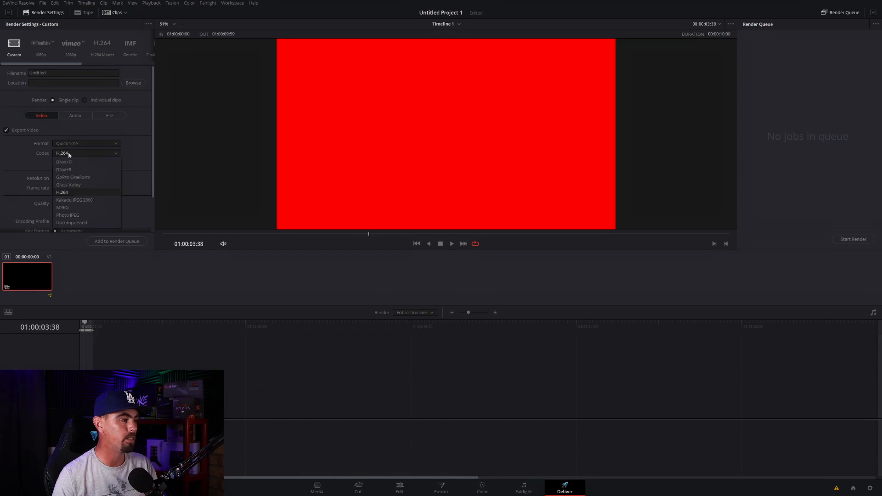
pyautogui.click(74, 178)
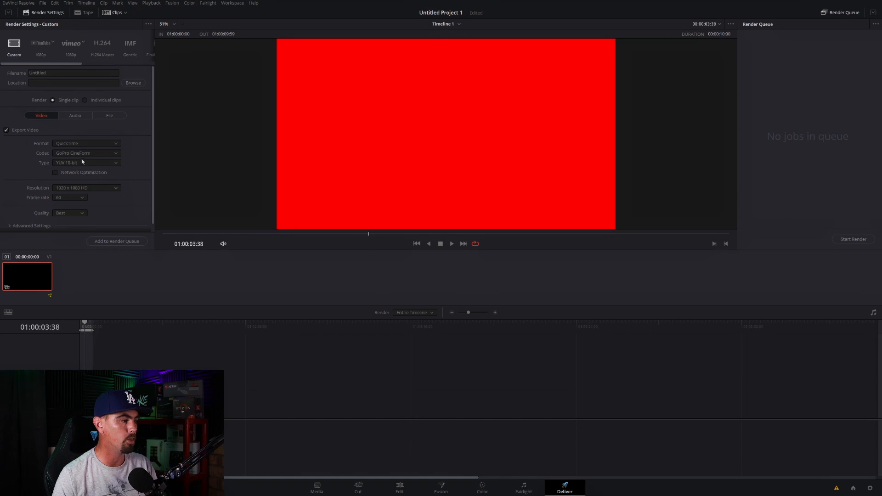
pyautogui.click(75, 164)
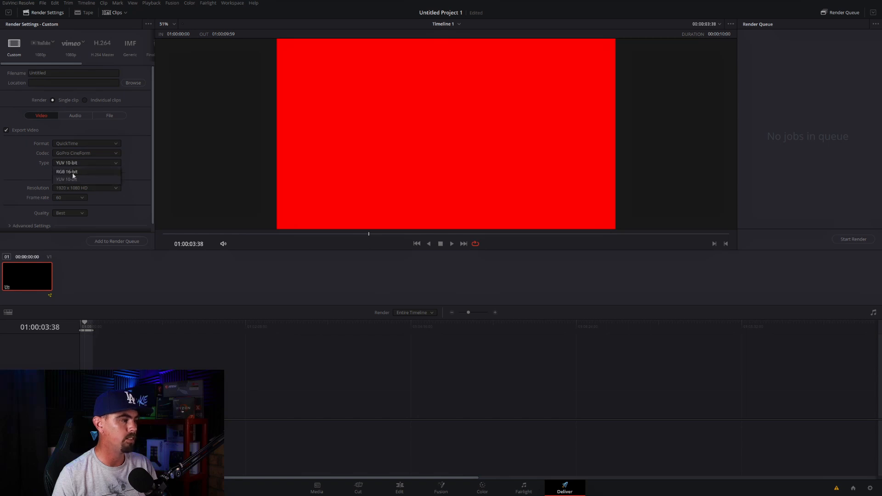
pyautogui.click(73, 173)
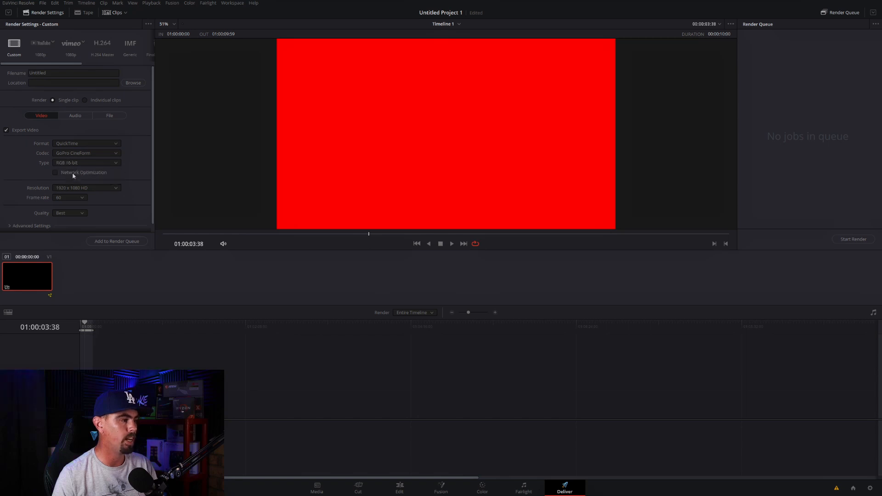
# Set the render to individual clips and enable alpha export.
pyautogui.click(85, 101)
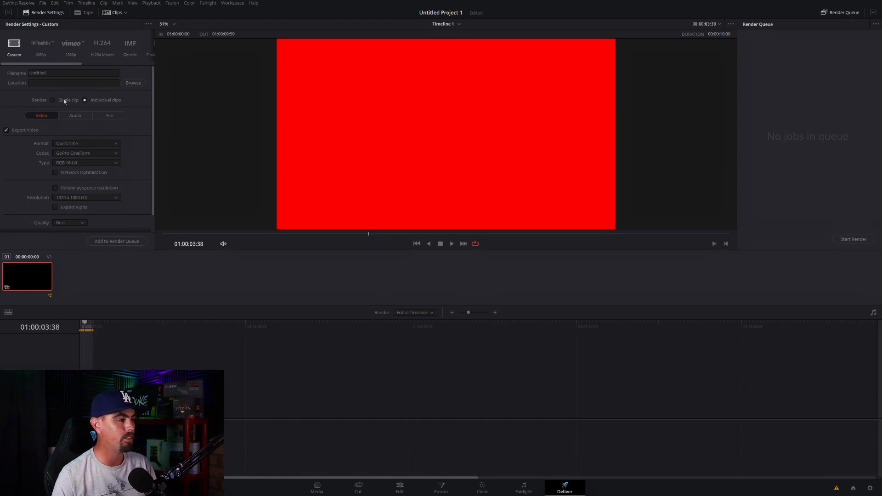
pyautogui.click(55, 209)
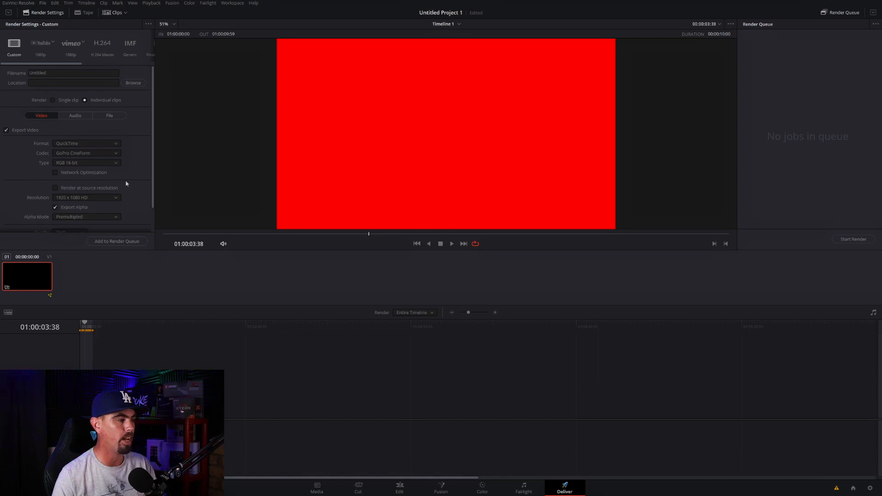
pyautogui.moveTo(152, 168)
pyautogui.mouseDown()
pyautogui.moveTo(147, 204)
pyautogui.moveTo(153, 156)
pyautogui.mouseUp()
# In the render's file settings, set the custom name to "transition" with 1 digit in the filename.
pyautogui.click(102, 116)
pyautogui.doubleClick(62, 148)
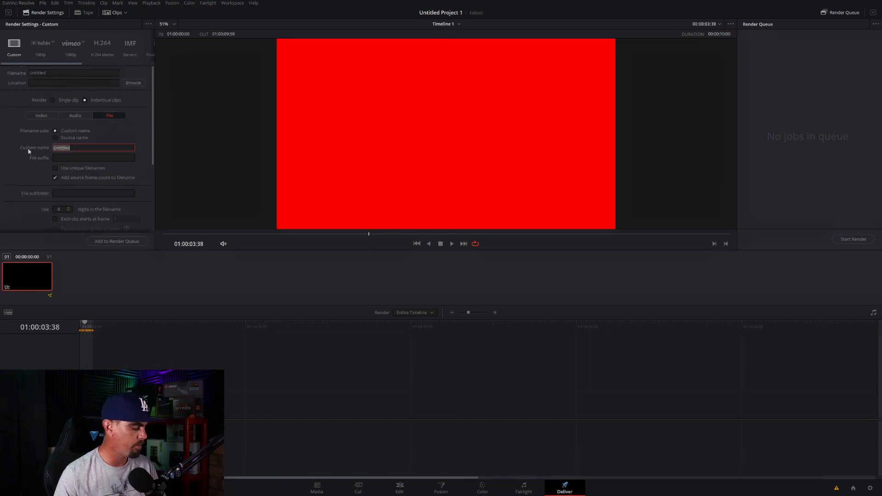
pyautogui.write('transiti')
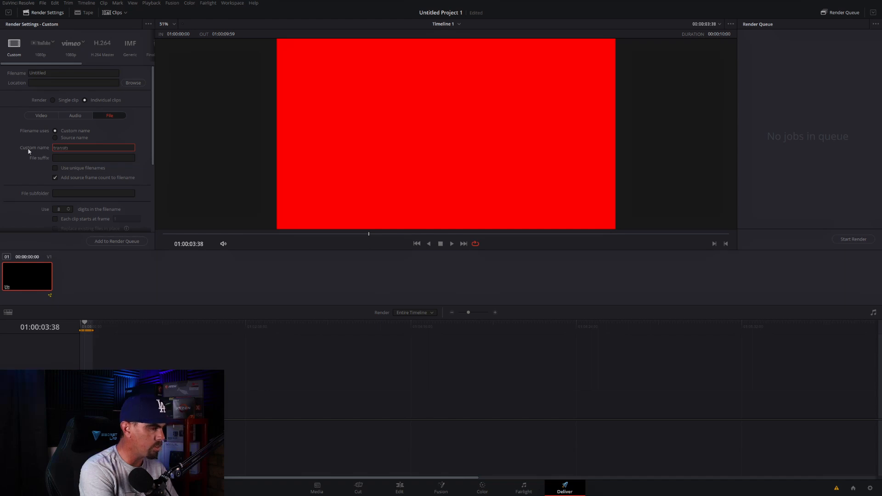
pyautogui.write('on')
pyautogui.press('Return')
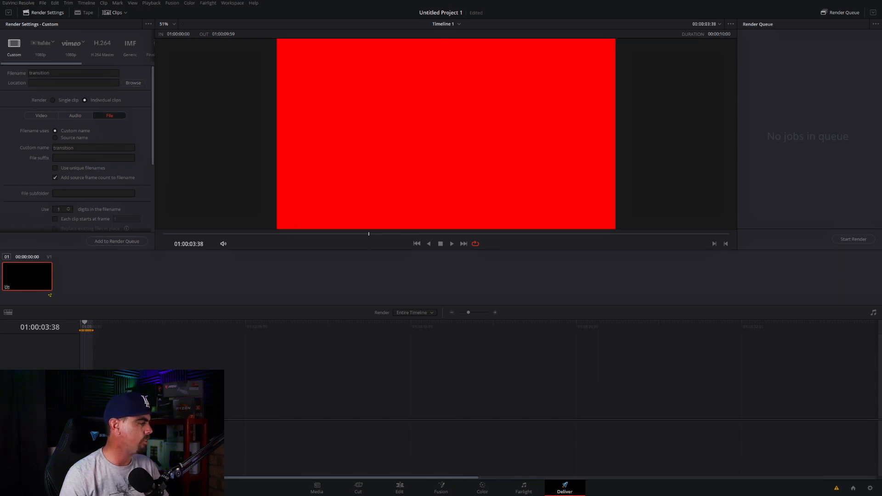
# Set the render location to D:\Videos\Stream\transition2, queue the job and start rendering.
pyautogui.click(49, 189)
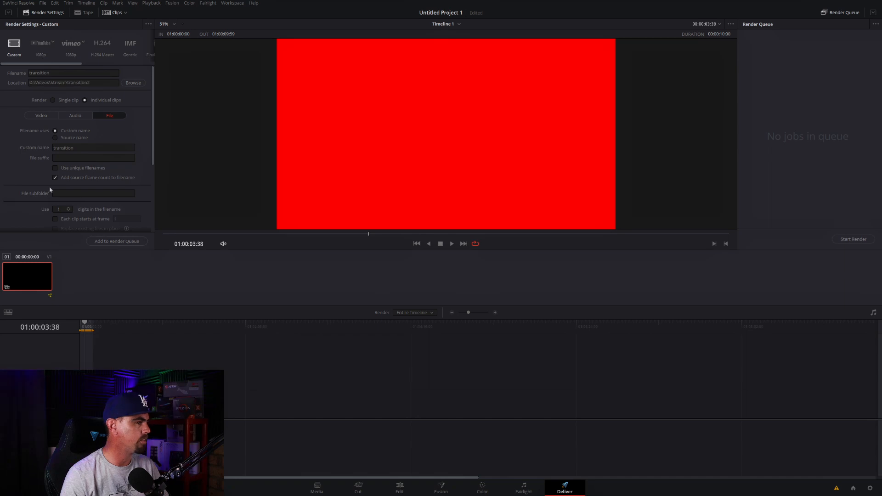
pyautogui.click(111, 242)
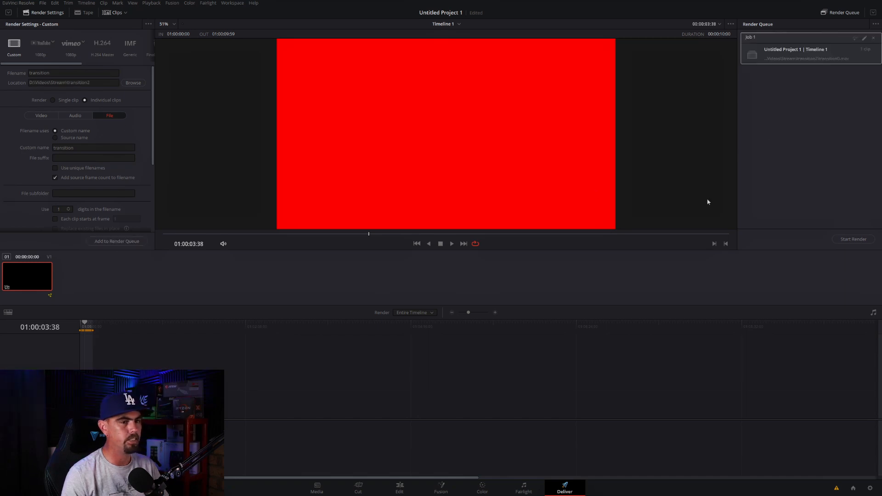
pyautogui.click(851, 240)
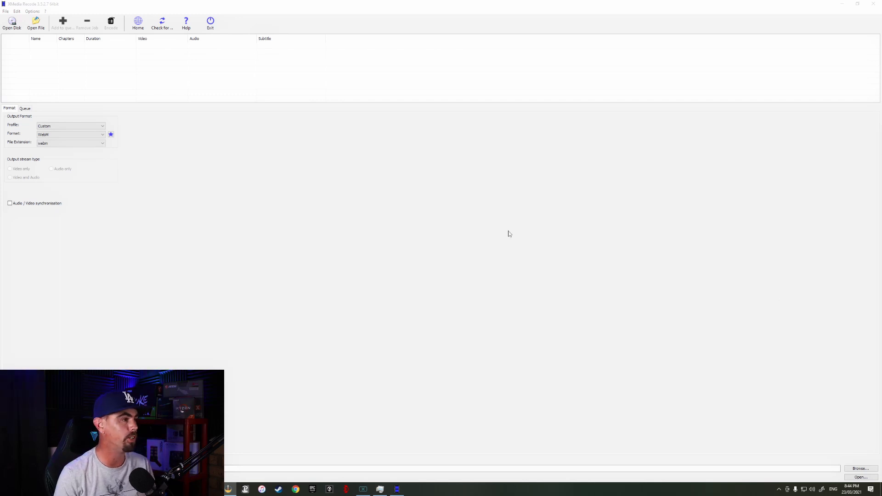
# Switch to XMedia Recode and open the rendered transition0 video from the transition2 folder.
pyautogui.click(38, 25)
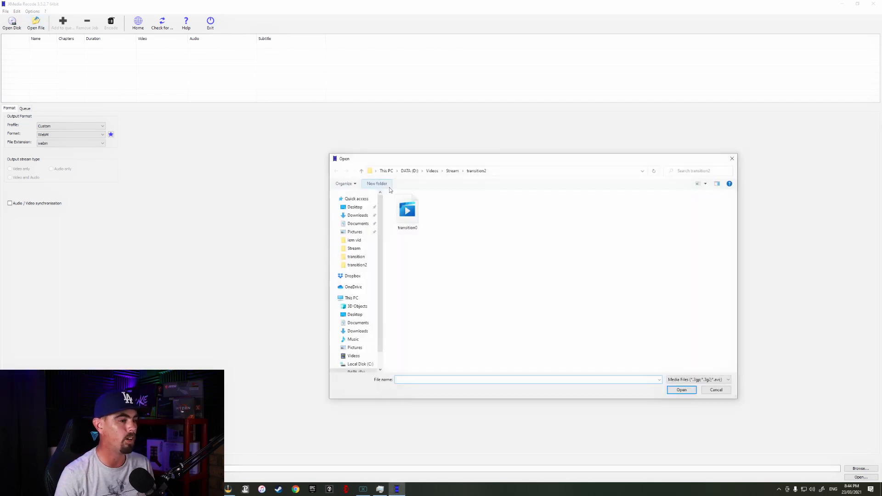
pyautogui.click(416, 212)
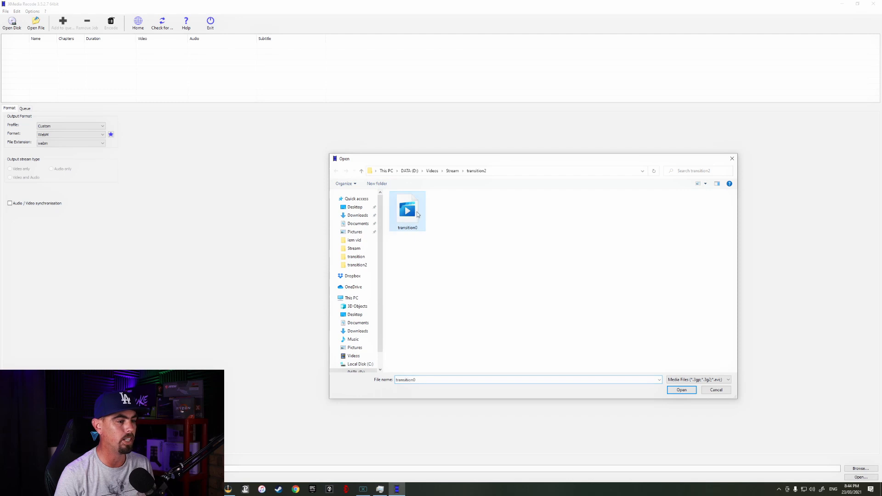
pyautogui.click(682, 390)
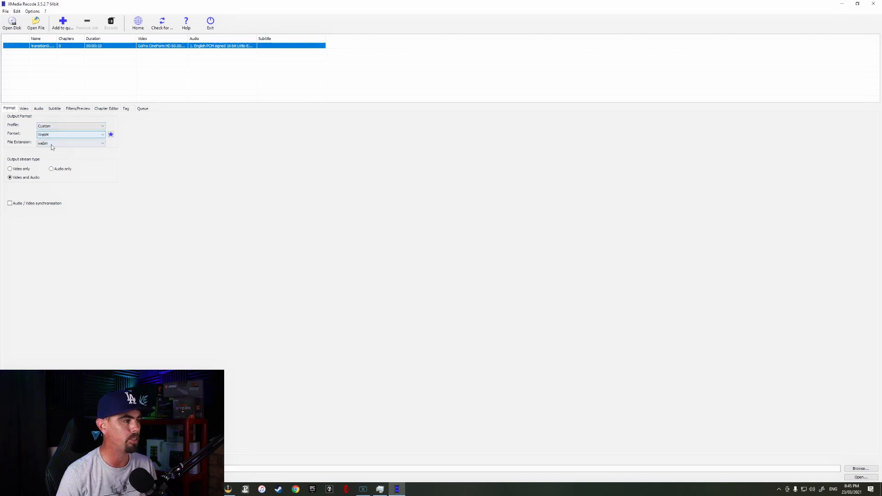
# Check that the video codec is VP9, add the transition0 WebM conversion to the queue and encode it.
pyautogui.click(24, 110)
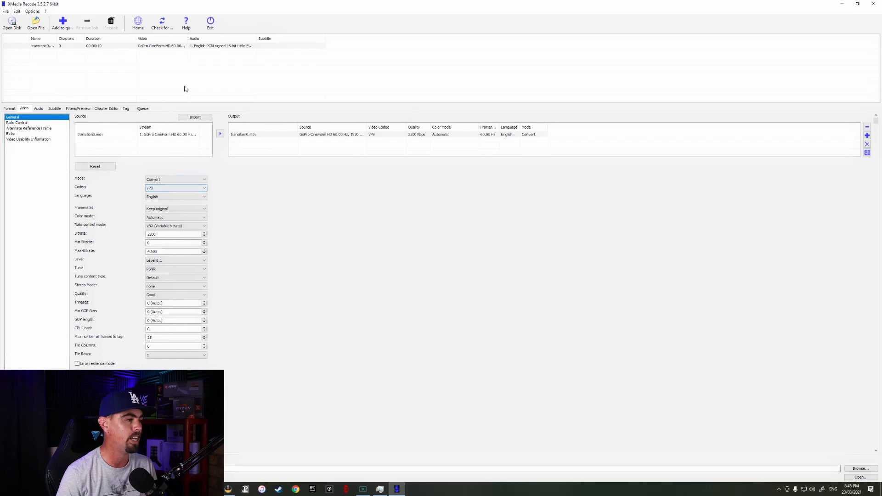
pyautogui.click(63, 24)
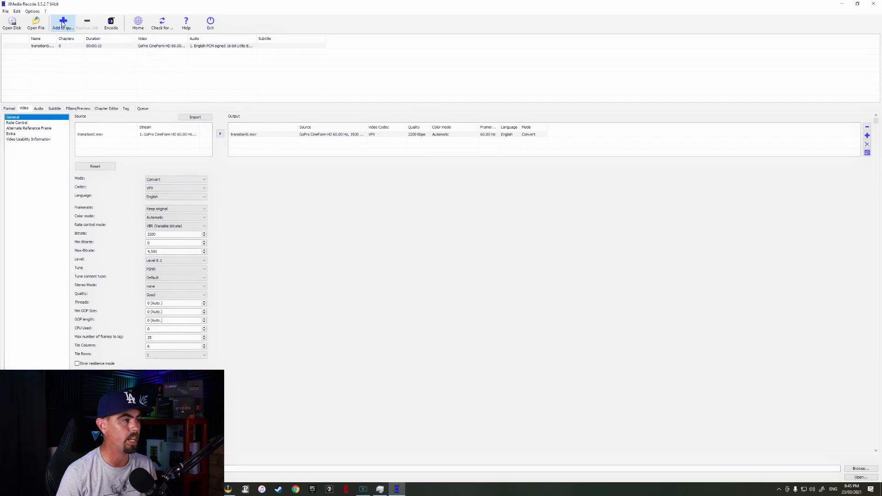
pyautogui.click(111, 23)
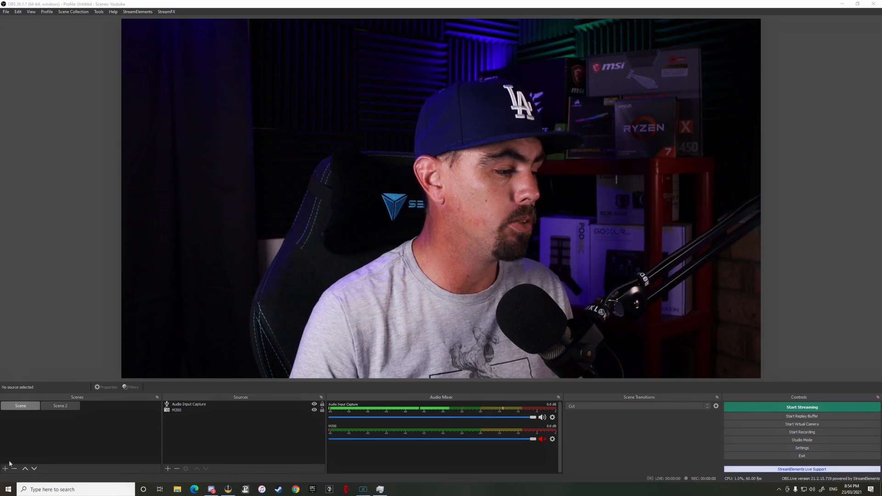
# Switch to OBS, view Scene 2 and Scene, and add a new scene named "Transition 1 to 2".
pyautogui.click(55, 406)
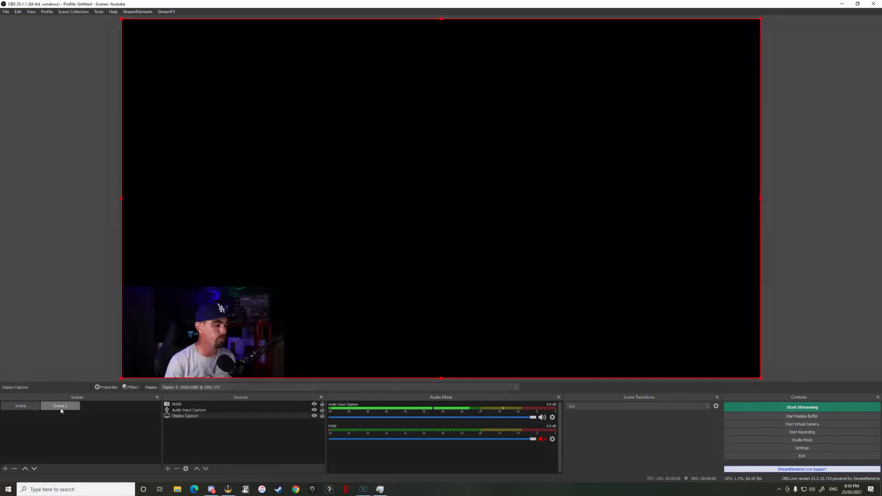
pyautogui.click(16, 406)
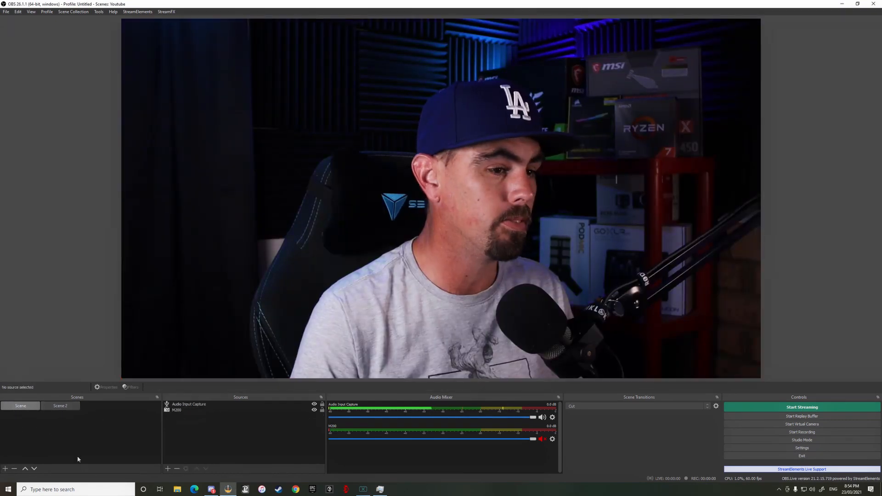
pyautogui.click(6, 469)
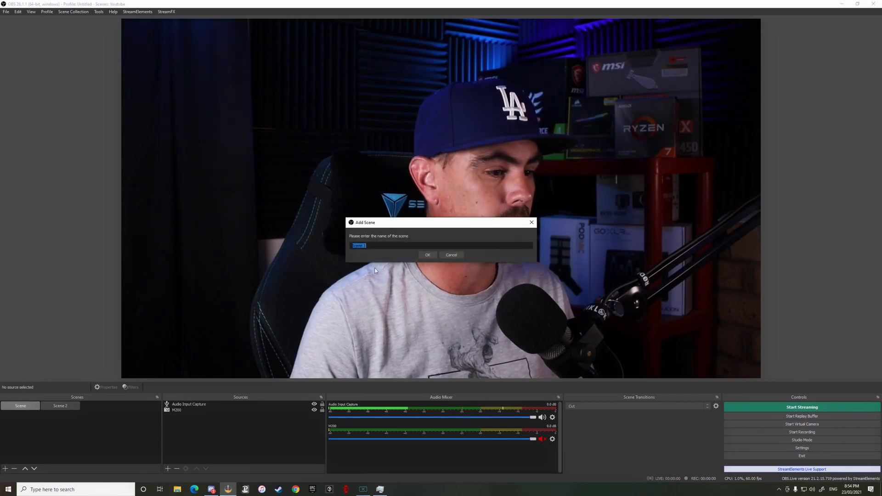
pyautogui.write('Tran')
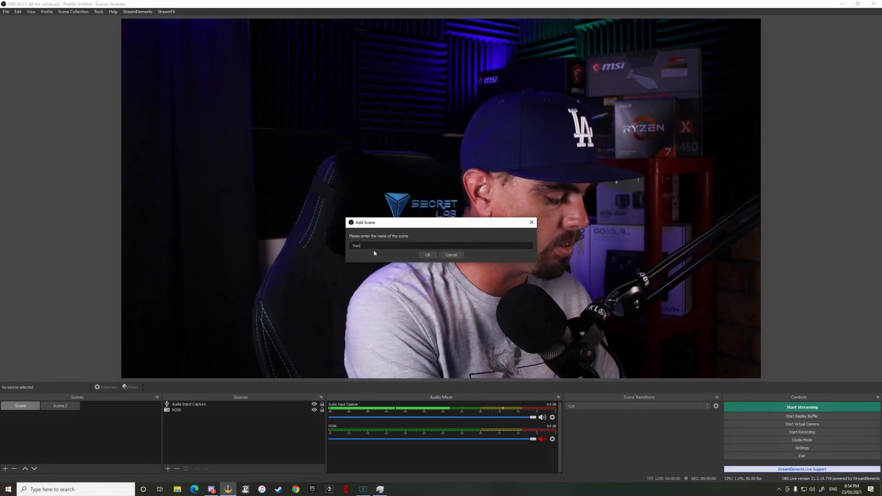
pyautogui.write('s')
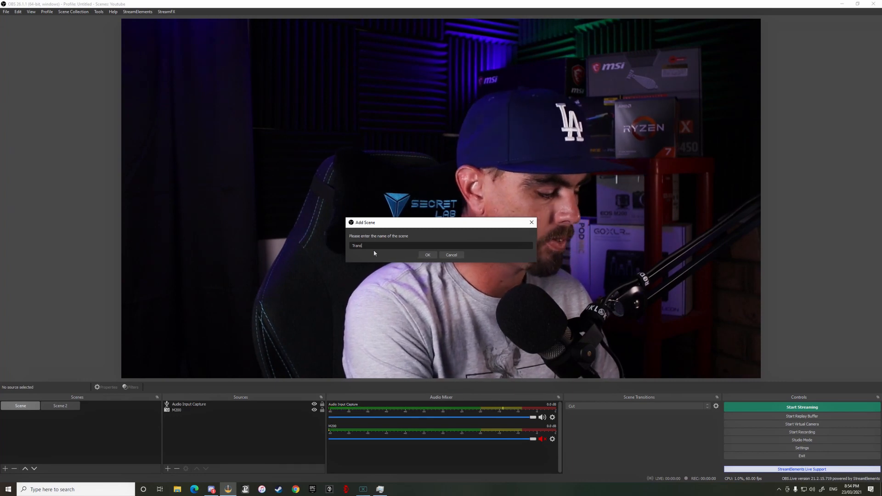
pyautogui.write('ition')
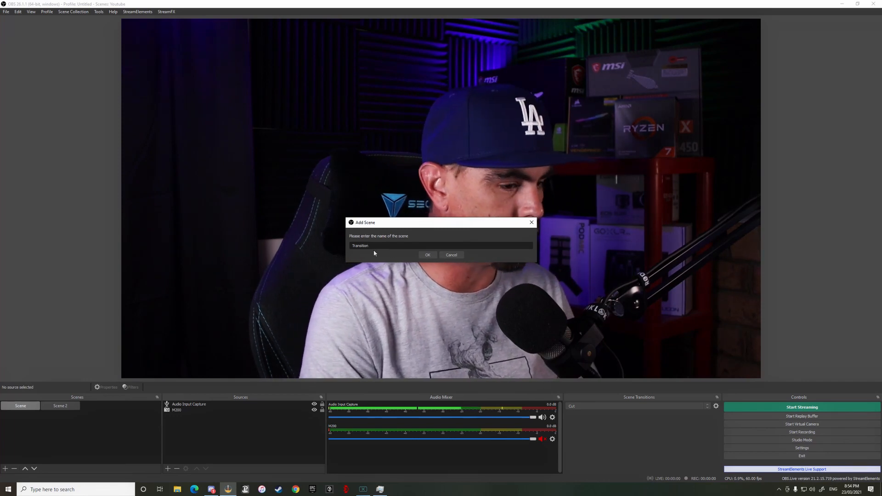
pyautogui.write('1')
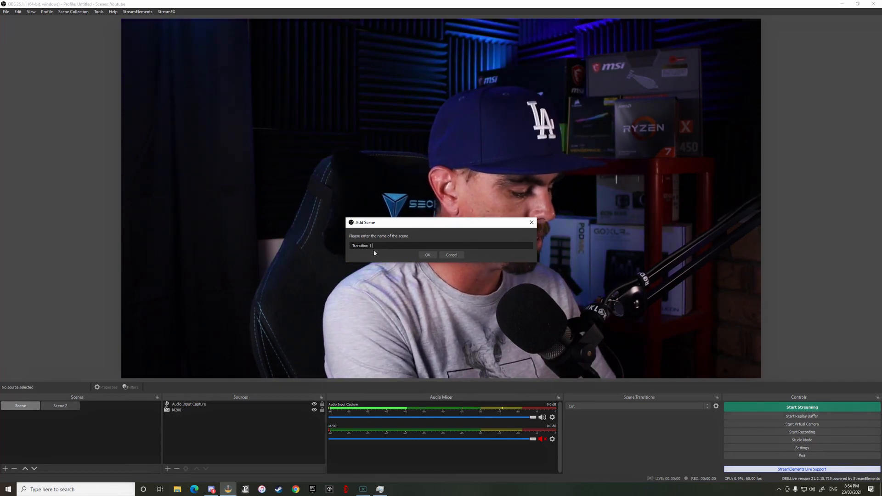
pyautogui.write(' to')
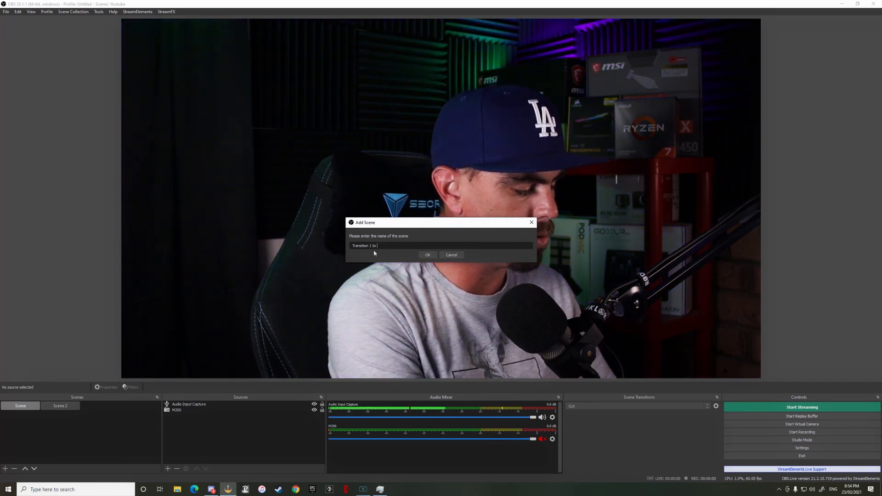
pyautogui.write(' 2')
pyautogui.click(427, 255)
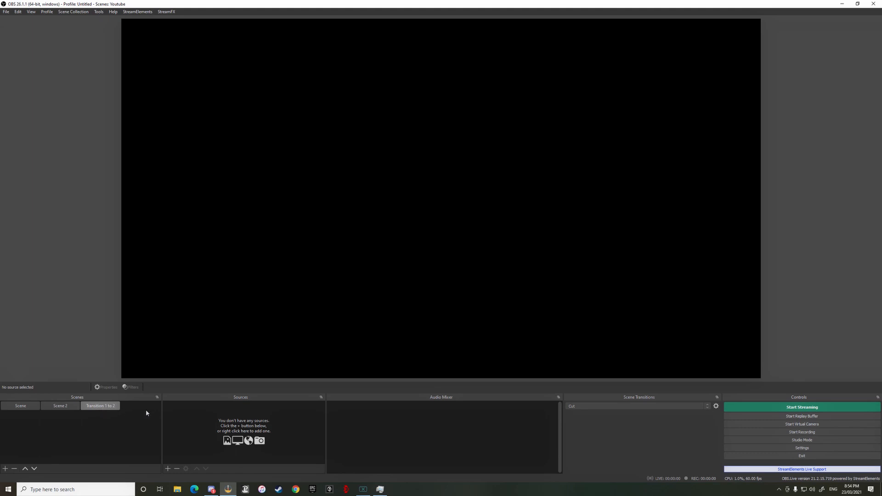
# Add the existing Scene and Scene 2 as sources in Transition 1 to 2, with Scene ordered above Scene 2.
pyautogui.click(167, 469)
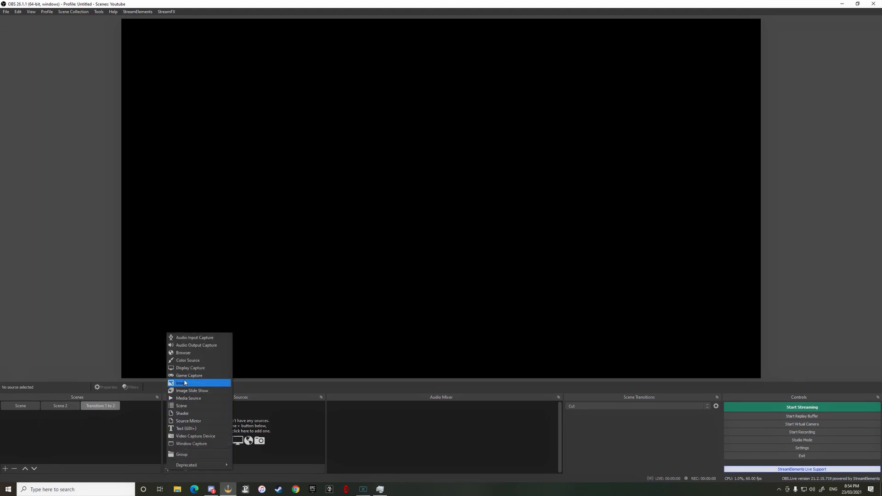
pyautogui.click(183, 407)
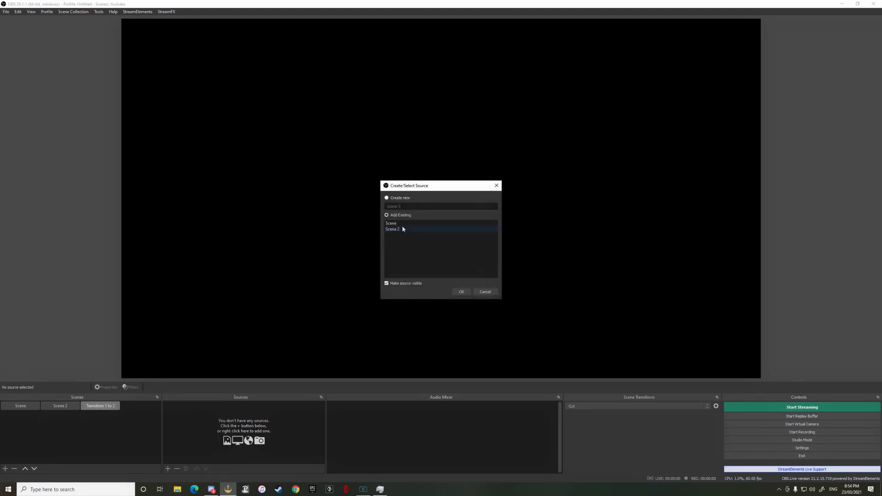
pyautogui.click(462, 293)
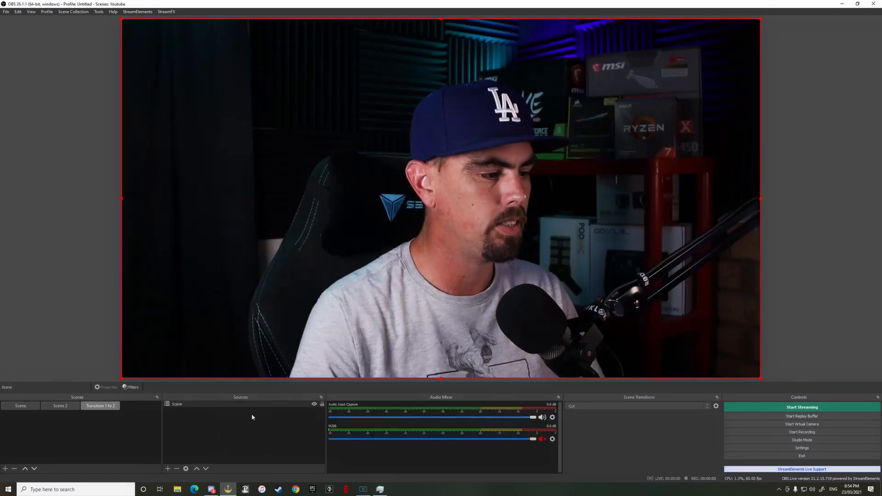
pyautogui.click(168, 469)
pyautogui.click(194, 406)
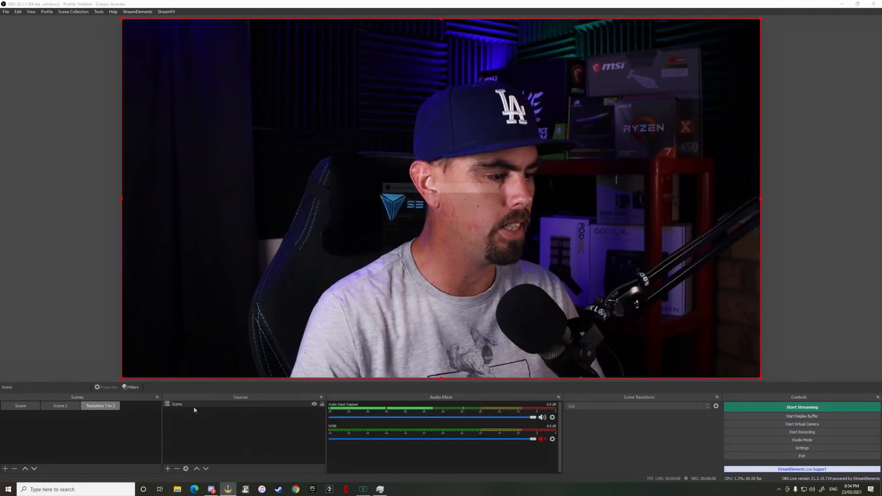
pyautogui.click(461, 294)
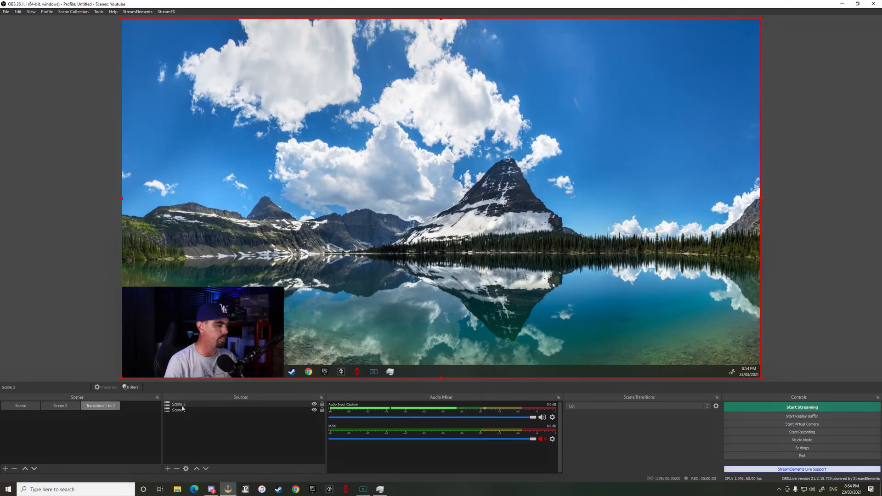
pyautogui.moveTo(182, 415); pyautogui.dragTo(181, 411)
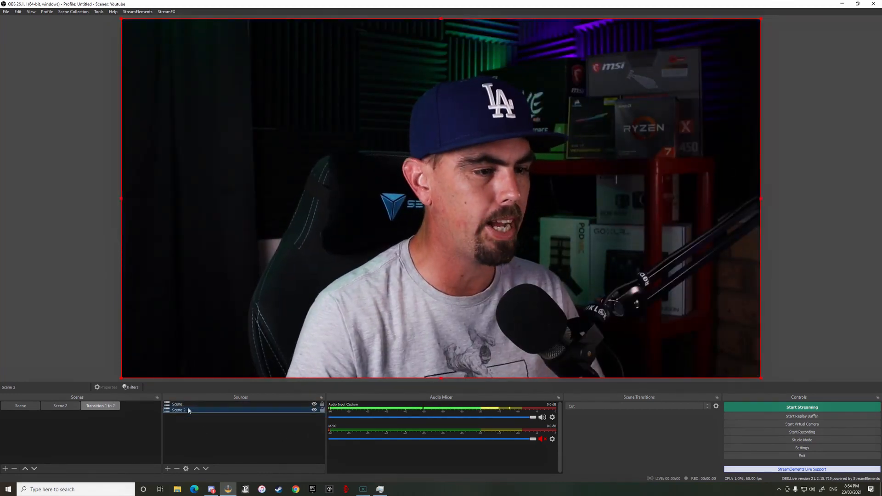
# Add a Media Source to Scene using transition0.webm from the transition2 folder, then stop its playback.
pyautogui.click(22, 411)
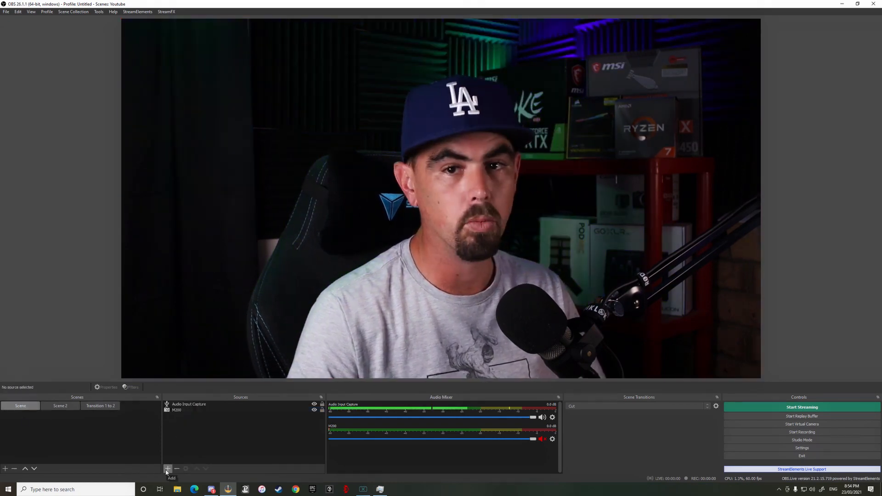
pyautogui.click(168, 470)
pyautogui.click(188, 398)
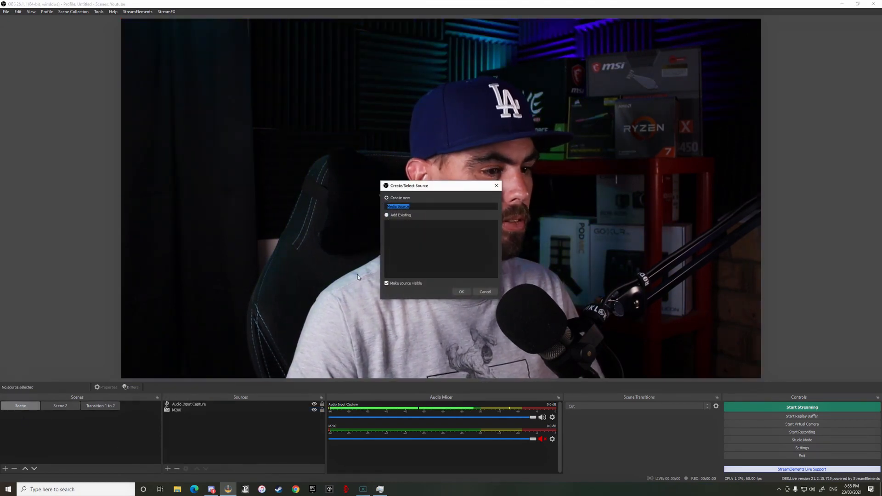
pyautogui.click(460, 292)
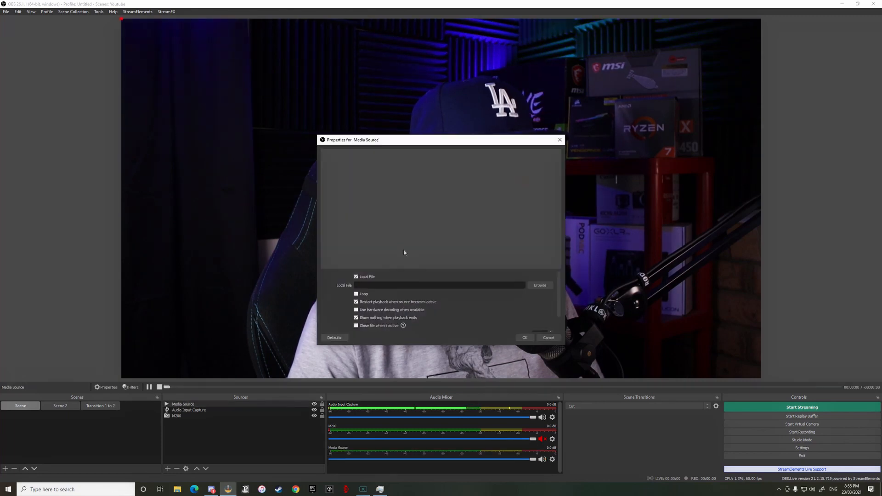
pyautogui.click(540, 285)
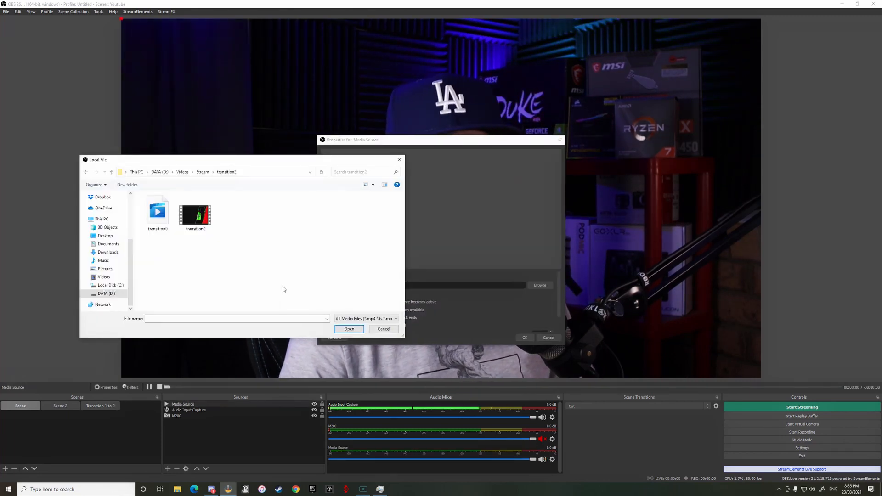
pyautogui.click(199, 221)
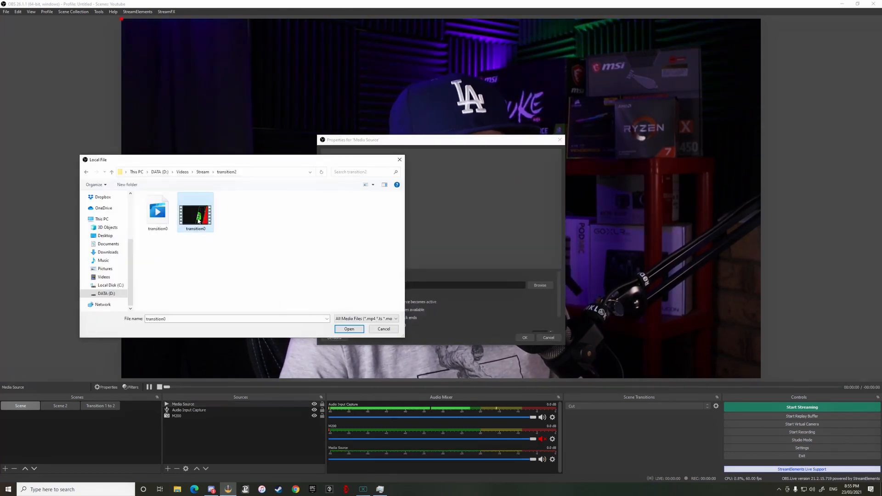
pyautogui.click(349, 329)
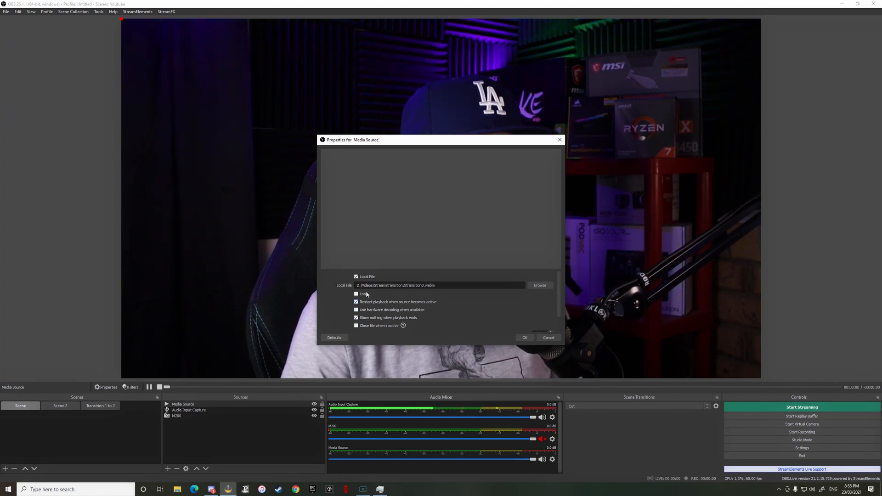
pyautogui.click(523, 339)
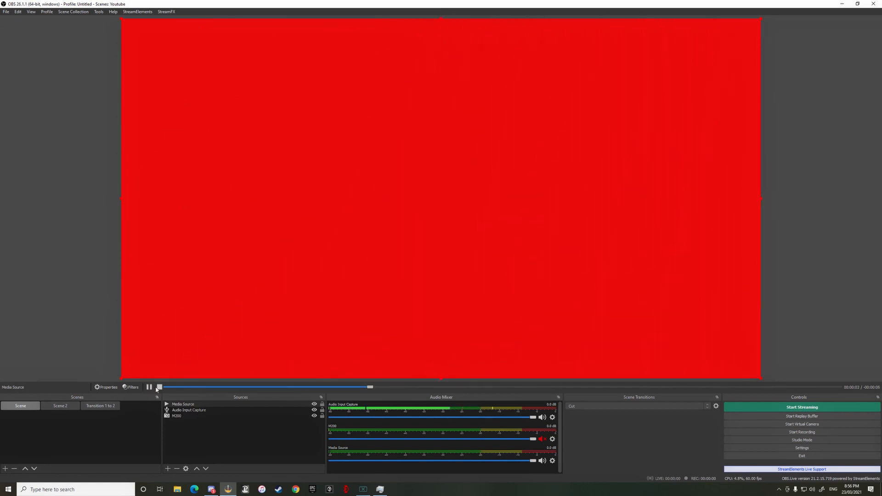
pyautogui.click(160, 387)
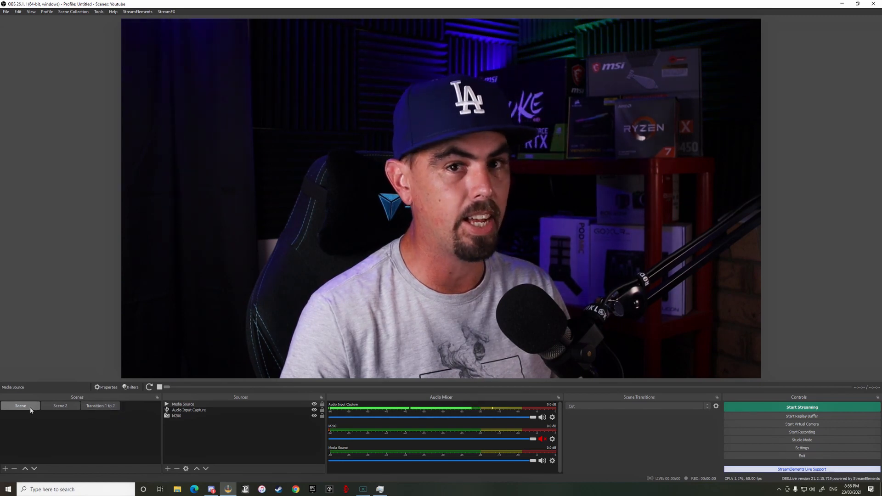
# Add a Chroma Key filter with the default name to the scene named Scene.
pyautogui.rightClick(31, 409)
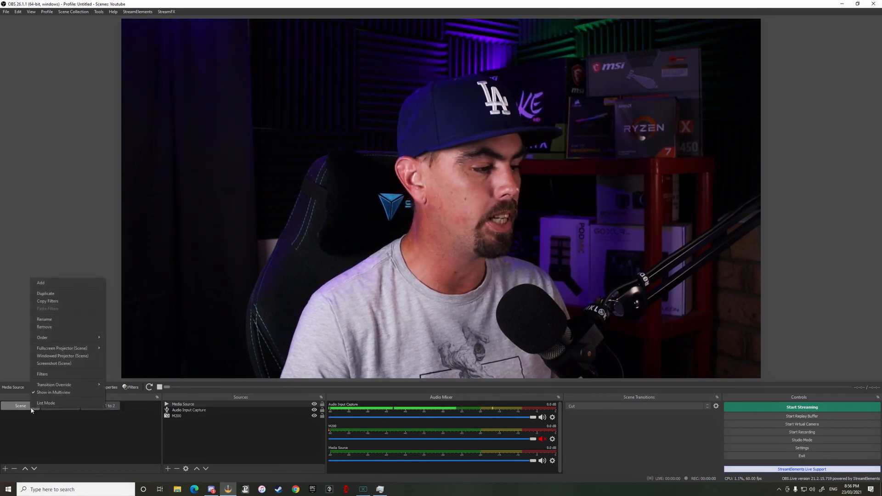
pyautogui.click(38, 375)
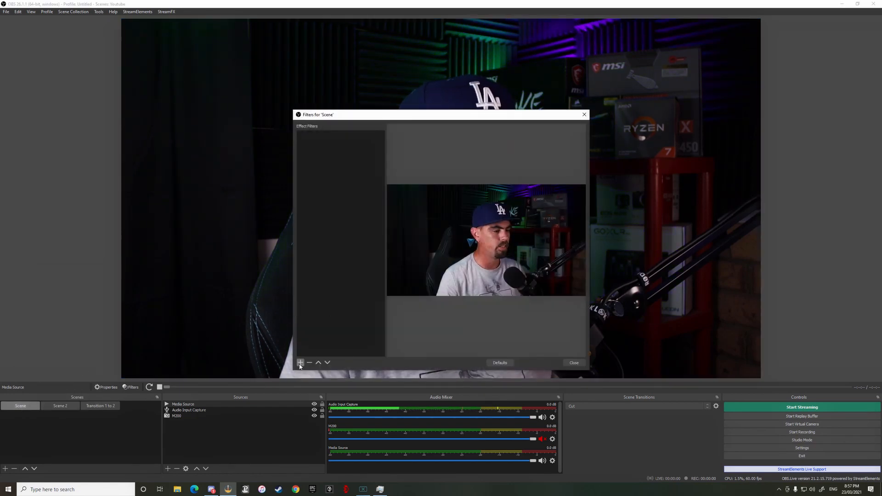
pyautogui.click(300, 363)
pyautogui.click(319, 231)
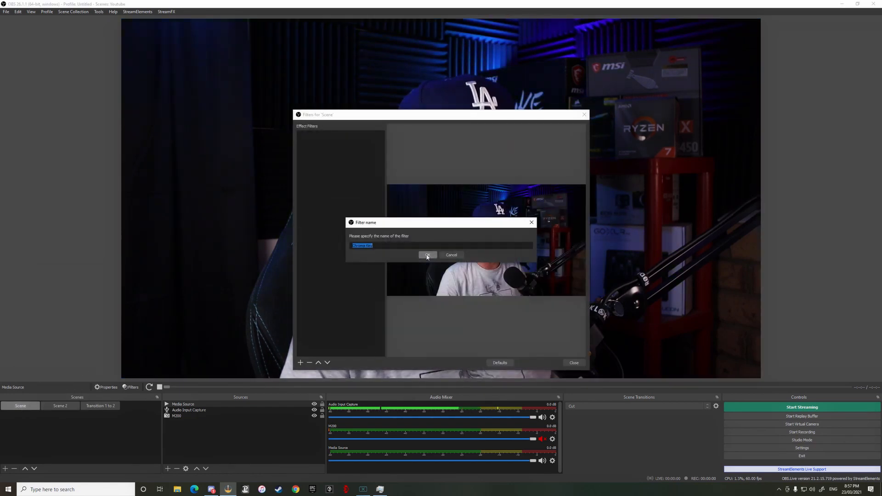
pyautogui.click(426, 255)
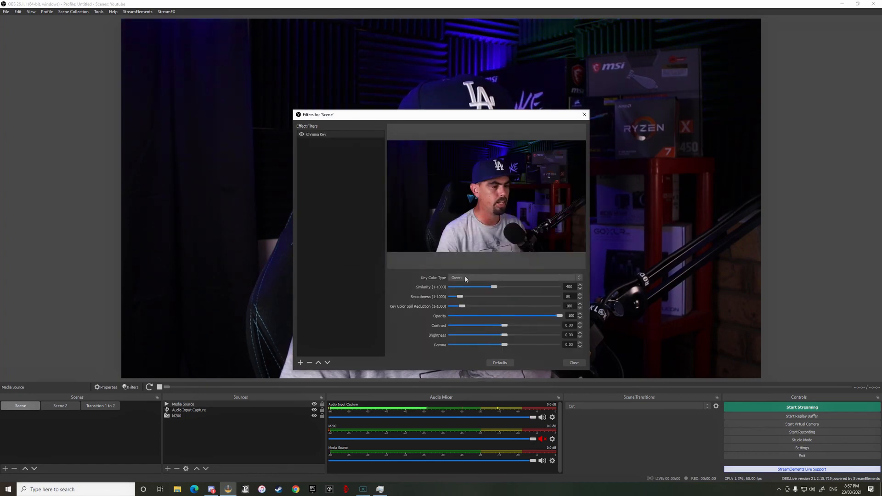
# Set the Chroma Key filter's key color type to Custom and its color to #ff0000.
pyautogui.click(465, 278)
pyautogui.click(464, 296)
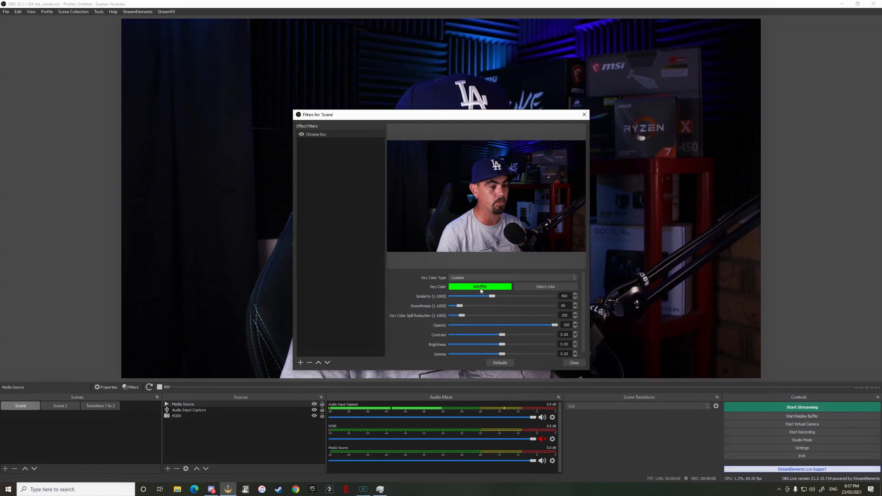
pyautogui.click(521, 287)
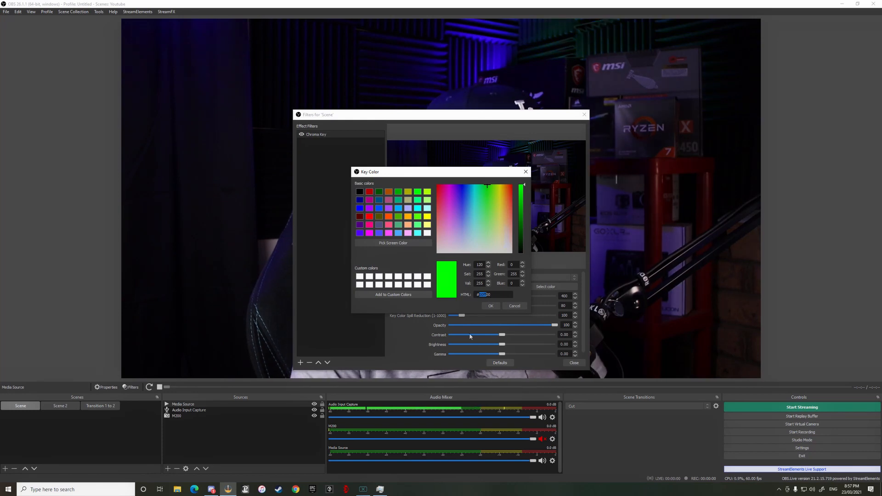
pyautogui.write('ff00')
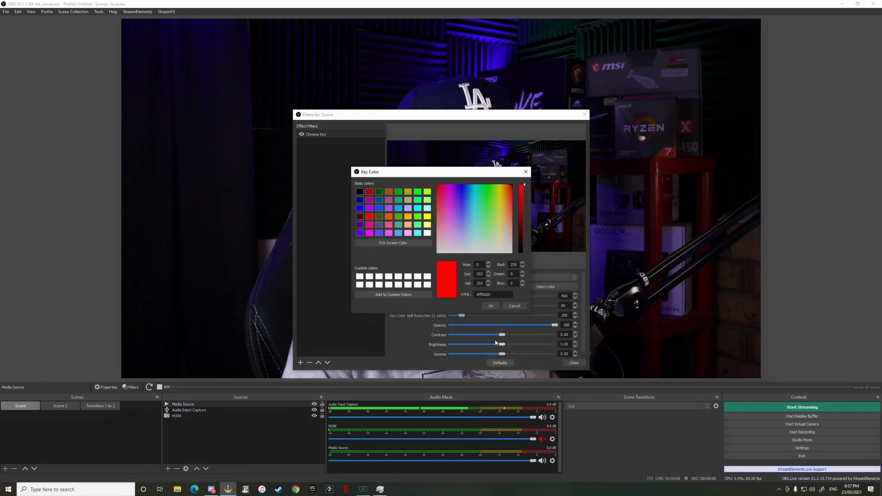
pyautogui.press('Return')
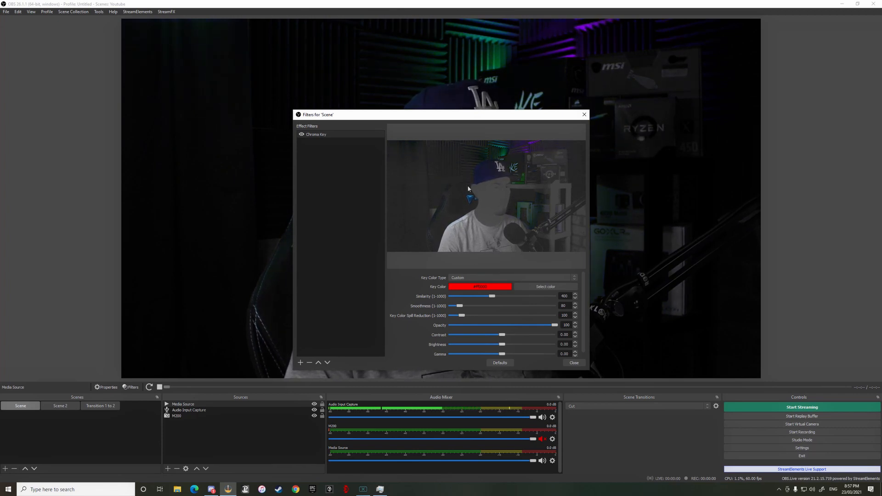
# Lower the Chroma Key similarity and key color spill reduction to 76 each and close the filters.
pyautogui.moveTo(429, 118); pyautogui.dragTo(706, 87)
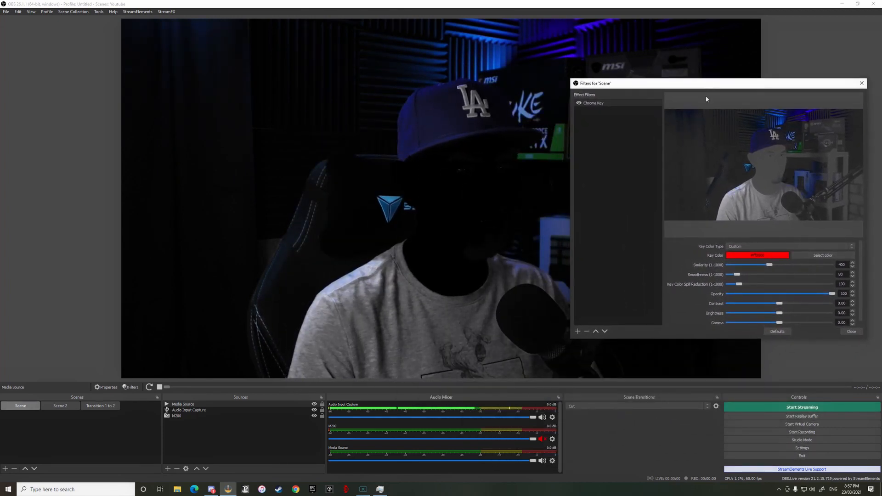
pyautogui.moveTo(770, 267); pyautogui.dragTo(736, 267)
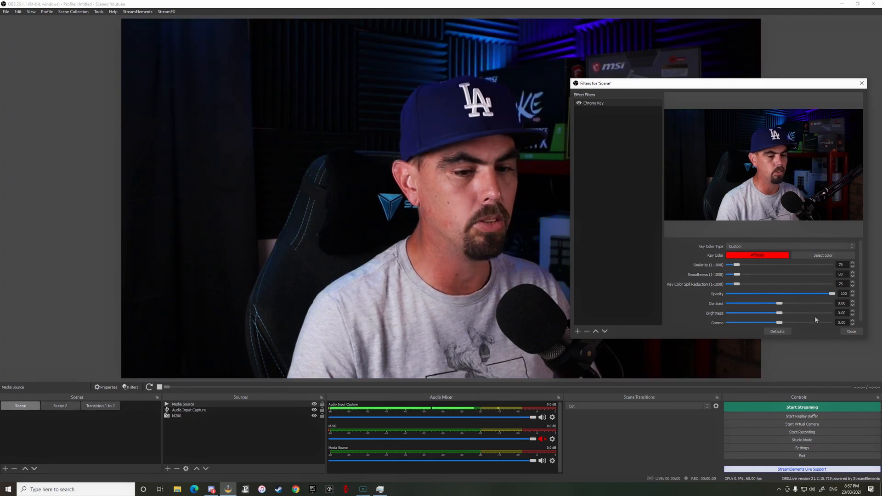
pyautogui.click(852, 331)
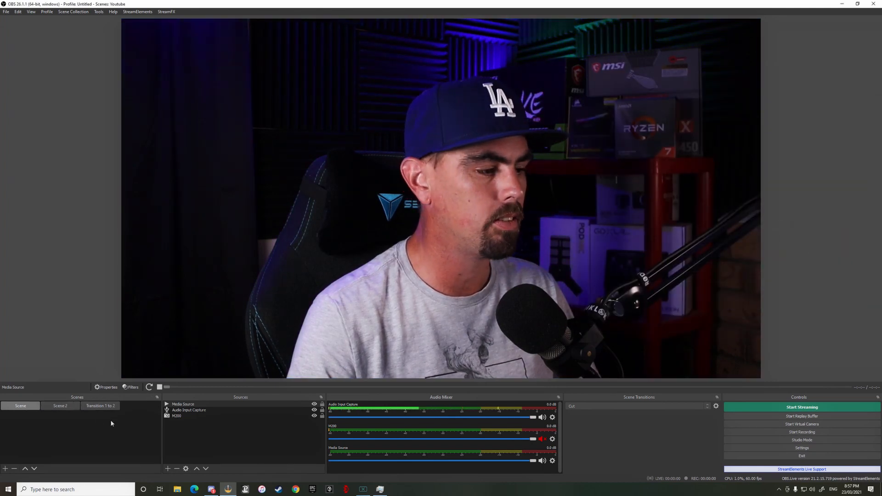
# Set the Media Source in Scene to loop its transition video.
pyautogui.rightClick(196, 405)
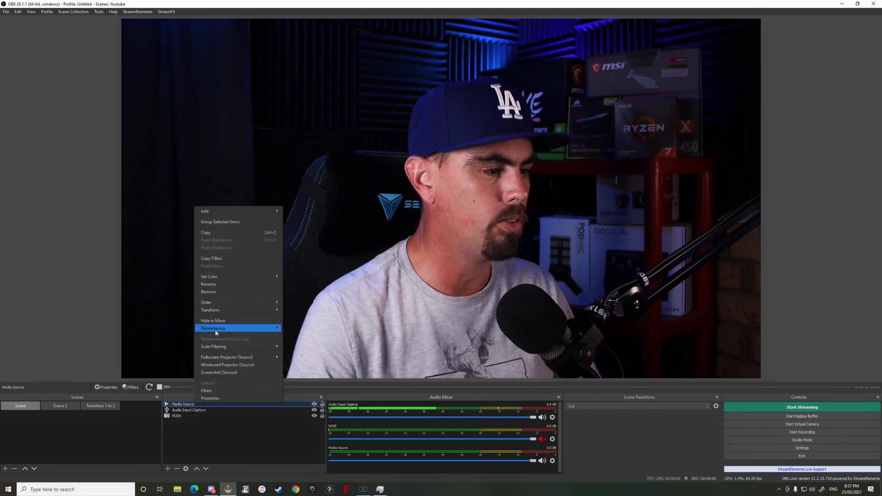
pyautogui.click(210, 399)
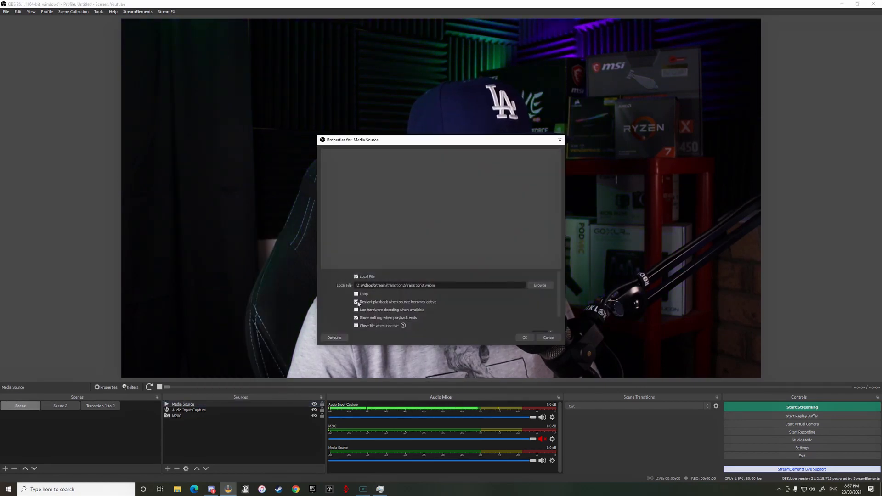
pyautogui.click(526, 339)
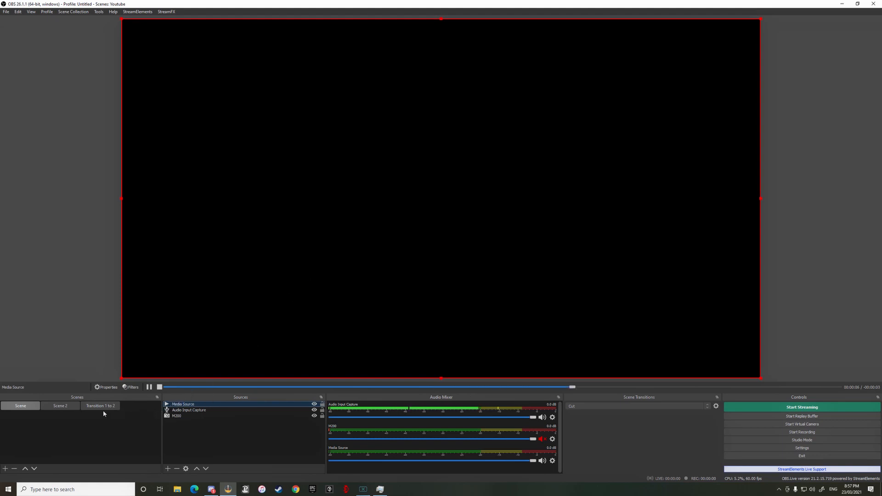
# Reopen Scene's filters with Transition 1 to 2 on screen, and set Chroma Key smoothness to 73 and key color spill reduction to 69.
pyautogui.rightClick(16, 410)
pyautogui.click(35, 378)
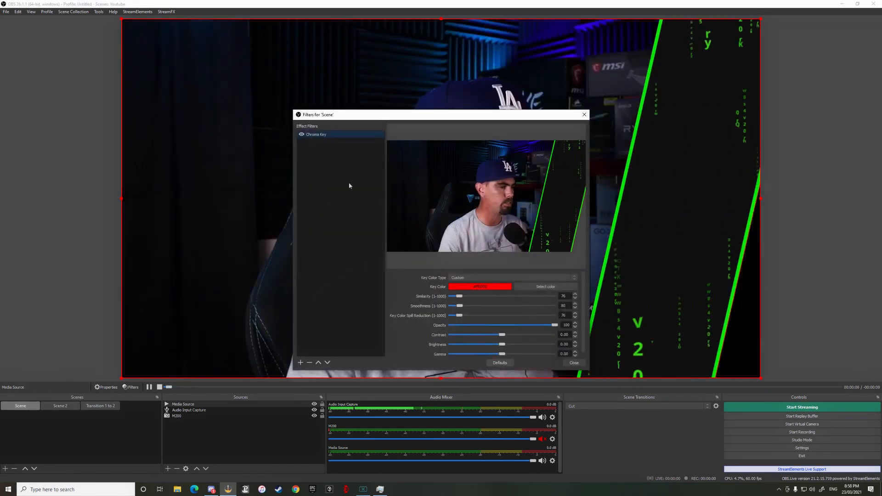
pyautogui.moveTo(376, 121); pyautogui.dragTo(62, 120)
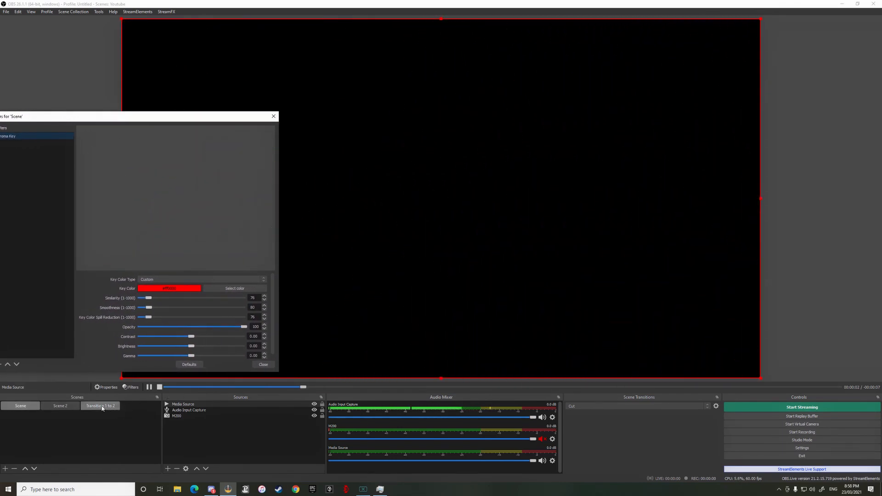
pyautogui.click(102, 407)
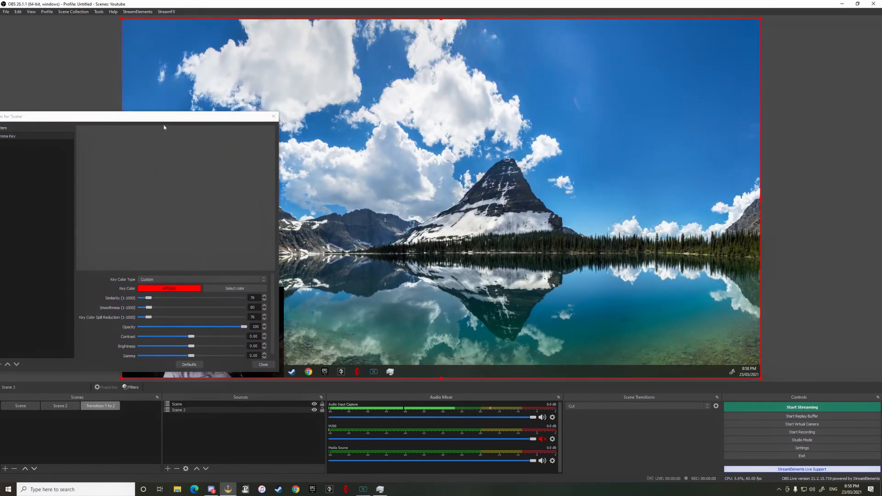
pyautogui.moveTo(163, 123); pyautogui.dragTo(269, 112)
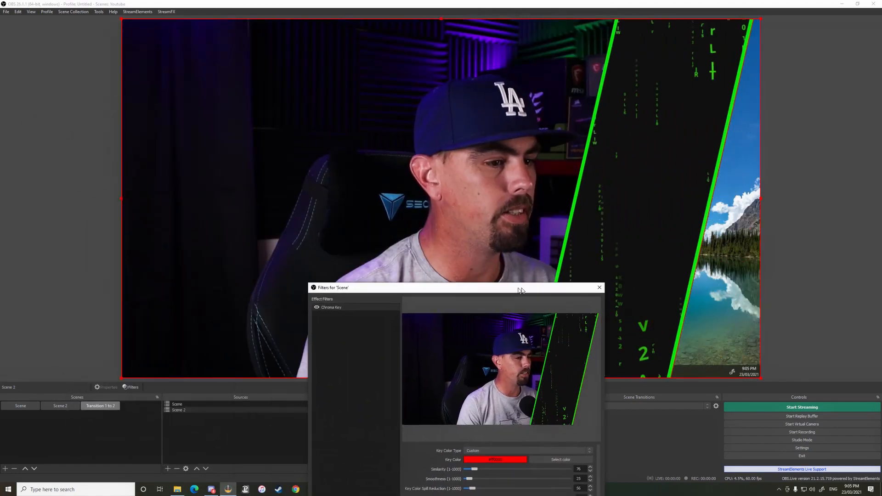
pyautogui.moveTo(519, 286); pyautogui.dragTo(763, 217)
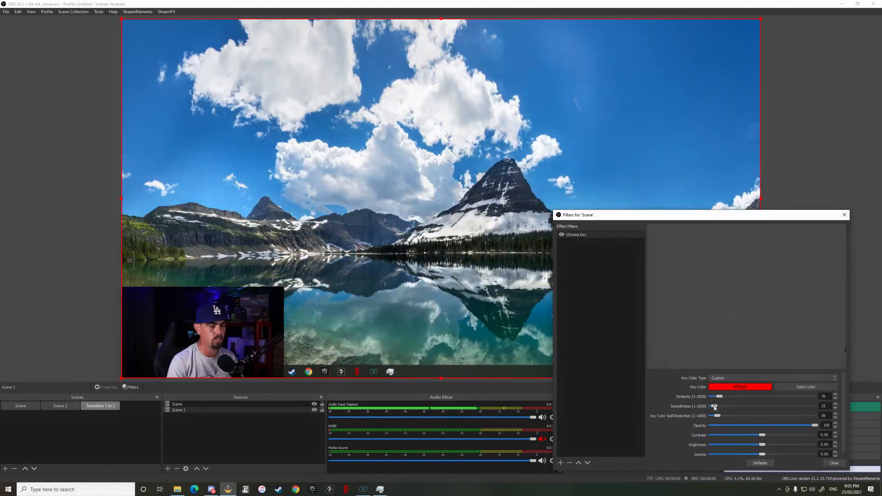
pyautogui.moveTo(714, 408); pyautogui.dragTo(719, 409)
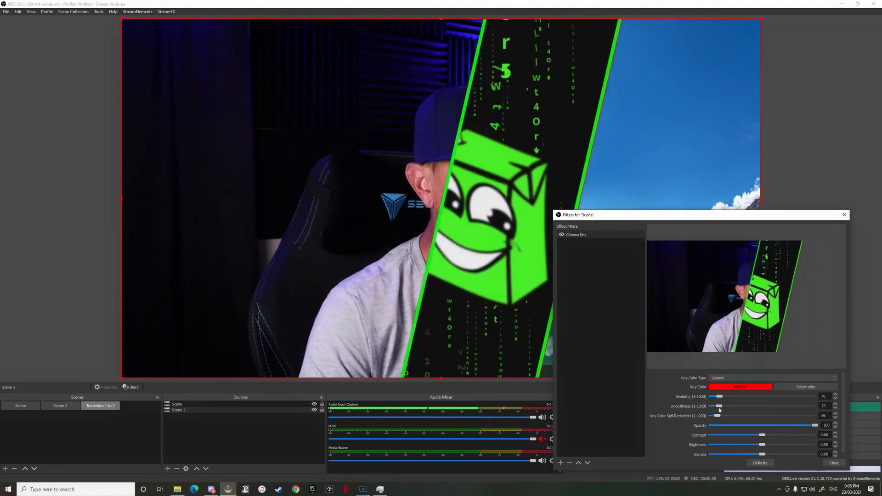
pyautogui.moveTo(717, 416); pyautogui.dragTo(719, 416)
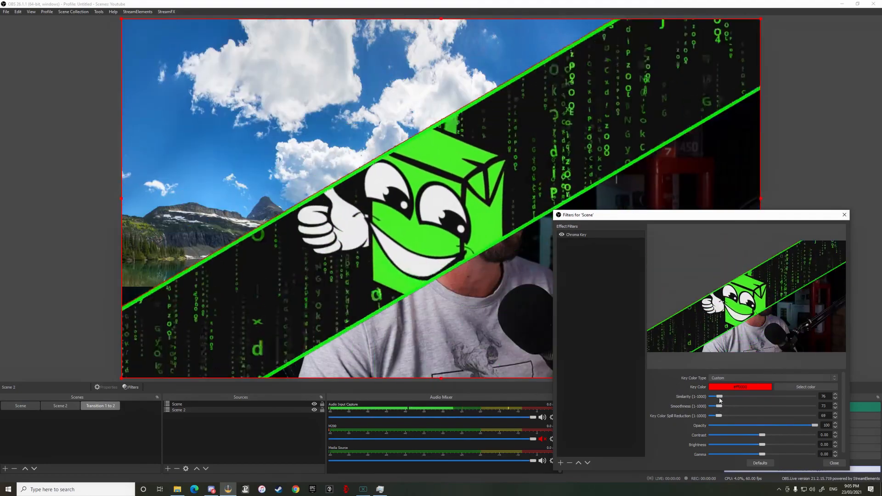
# Set the Chroma Key similarity to 52 and smoothness to 146, and move the filters window clear of the preview.
pyautogui.moveTo(720, 397); pyautogui.dragTo(728, 409)
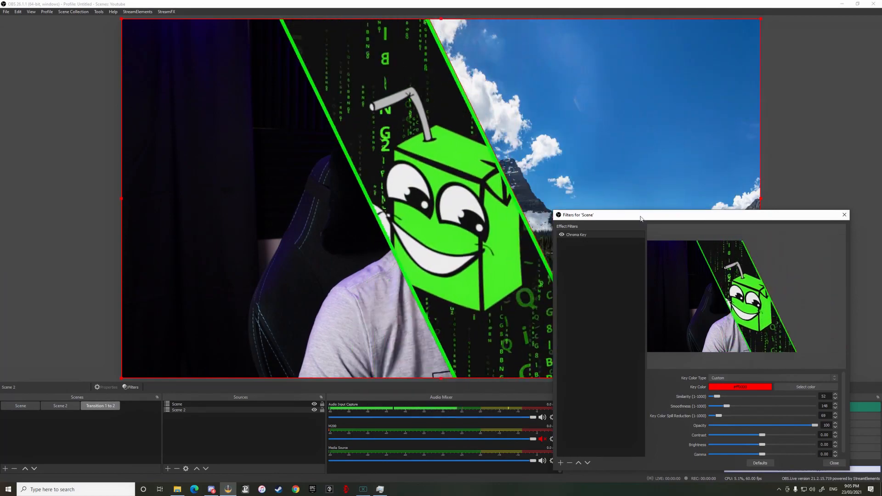
pyautogui.moveTo(640, 215); pyautogui.dragTo(673, 376)
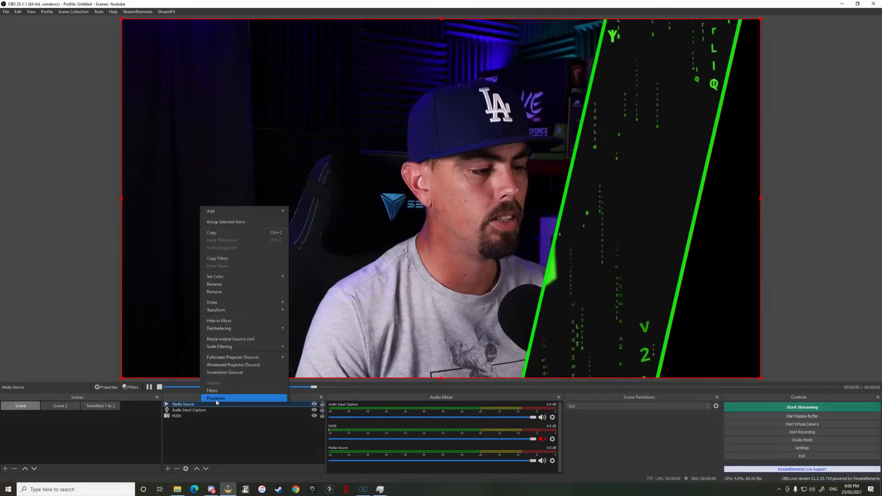
# Turn off looping for the Media Source in Scene and switch to the Transition 1 to 2 scene.
pyautogui.click(216, 399)
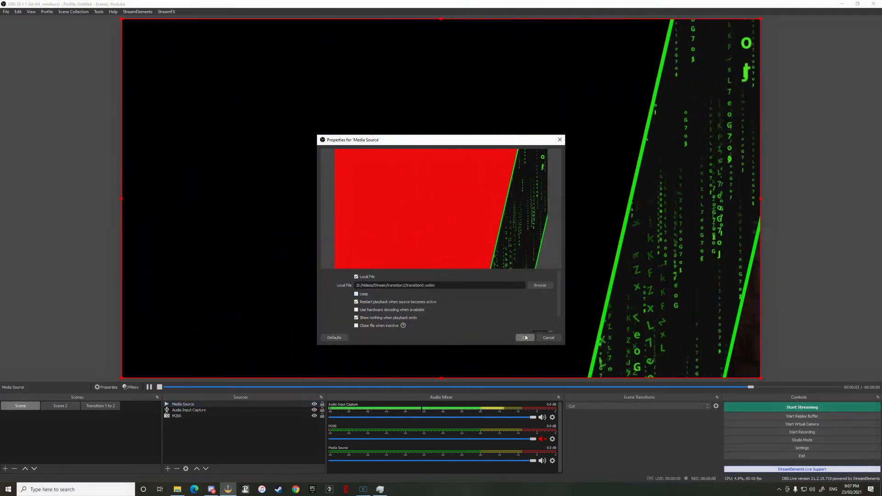
pyautogui.click(525, 338)
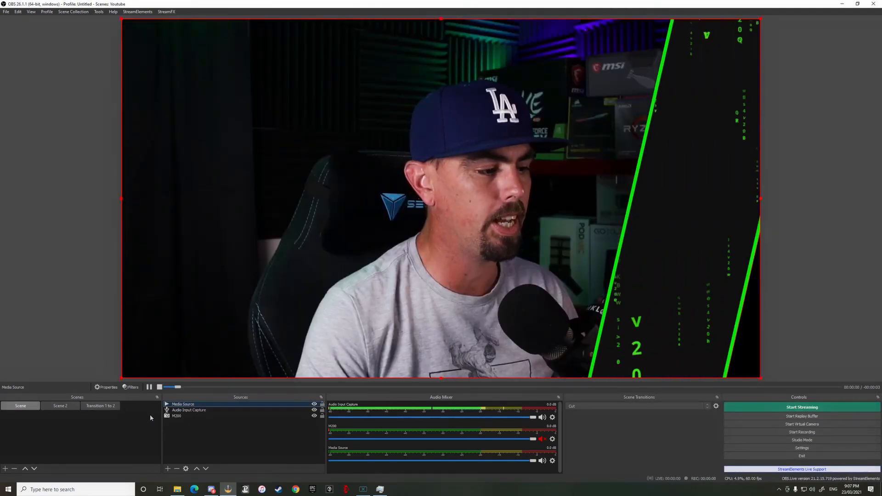
pyautogui.click(95, 408)
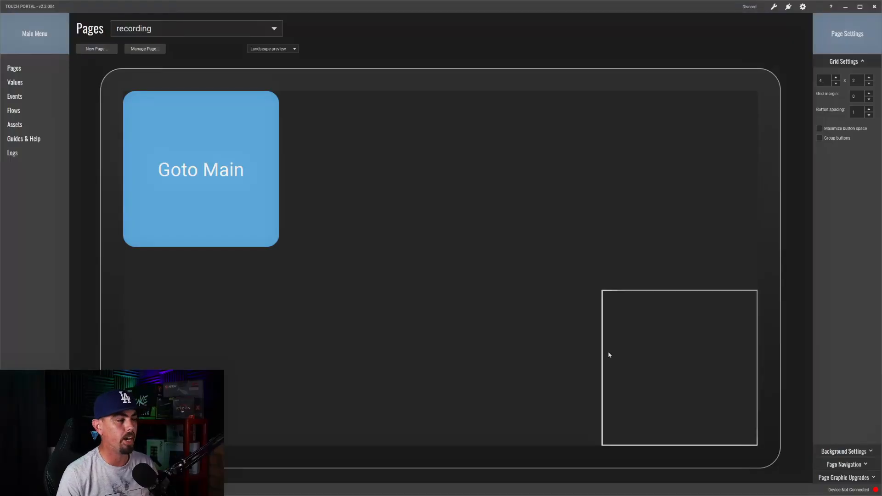
# In Touch Portal, create a button in the empty slot beside Goto Main and set its text to "Transition 1-2".
pyautogui.click(386, 200)
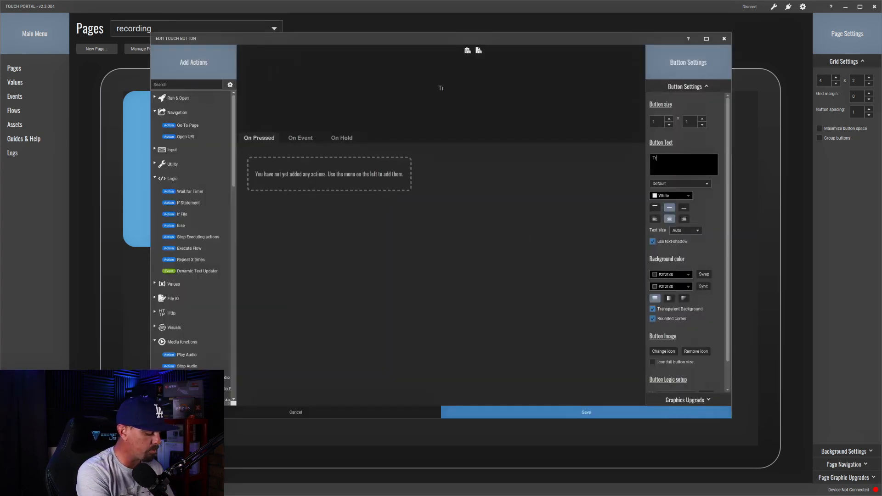
pyautogui.press('BackSpace')
pyautogui.press('BackSpace')
pyautogui.press('BackSpace')
pyautogui.press('BackSpace')
pyautogui.press('BackSpace')
pyautogui.press('BackSpace')
pyautogui.press('BackSpace')
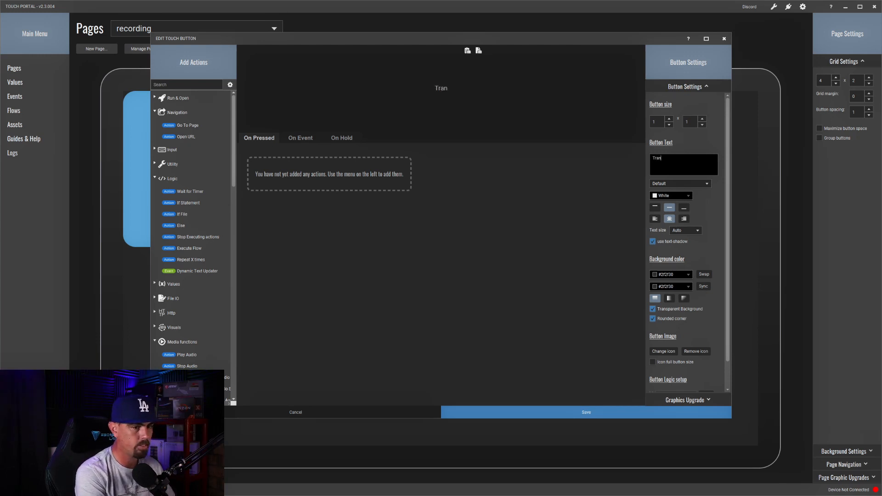
pyautogui.write('Transition')
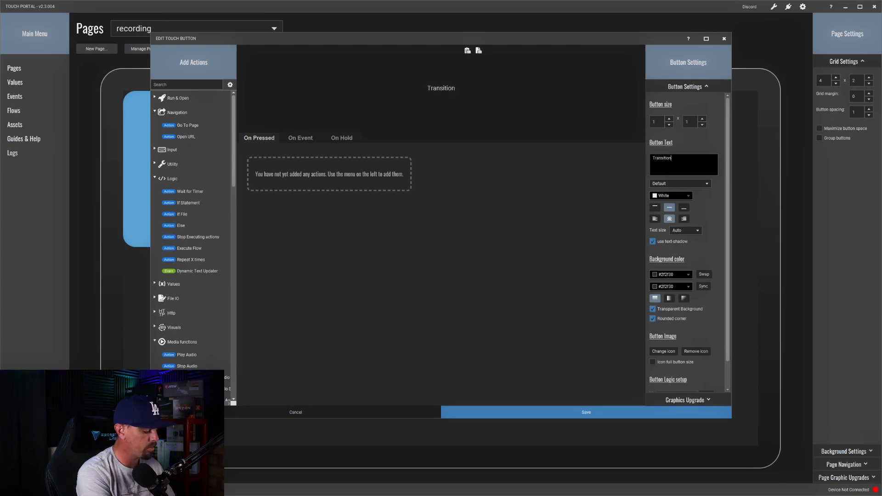
pyautogui.write(' 1-2')
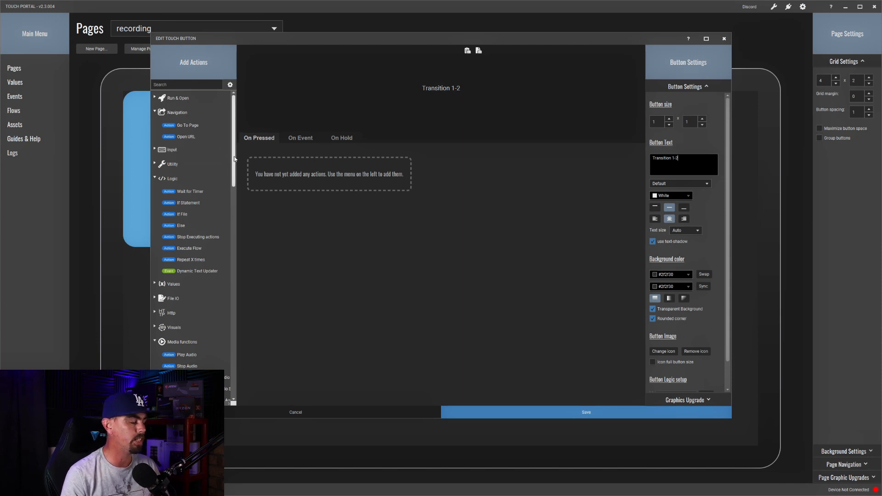
# Add an OBS Set Scene action to the button's On Pressed list and choose Transition 1 to 2.
pyautogui.moveTo(233, 159); pyautogui.dragTo(235, 240)
pyautogui.scroll(-3, 175, 193)
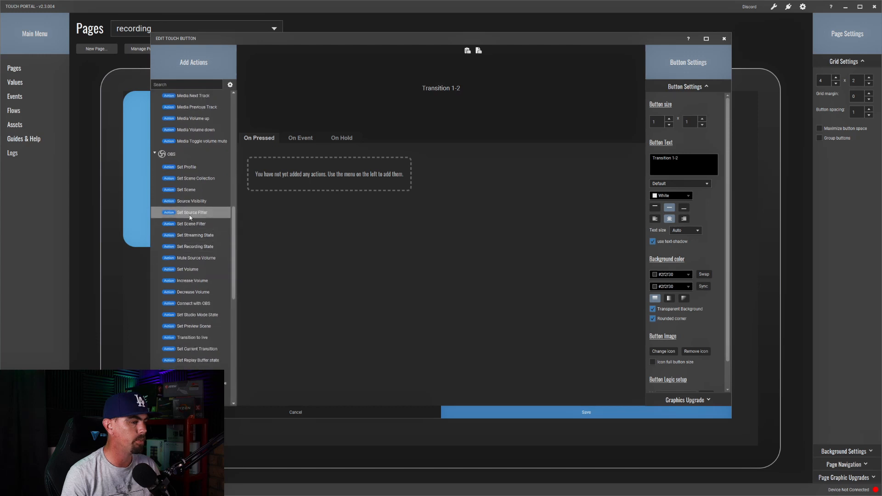
pyautogui.moveTo(182, 193); pyautogui.dragTo(303, 158)
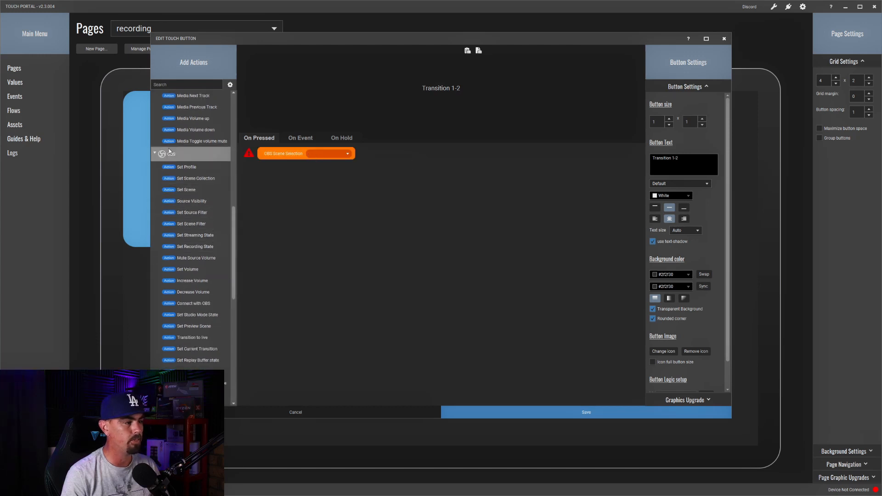
pyautogui.click(318, 154)
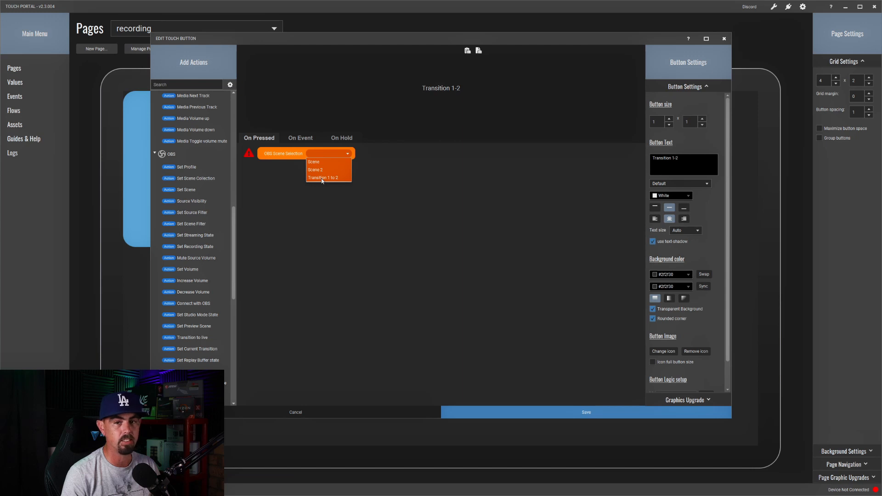
pyautogui.click(322, 178)
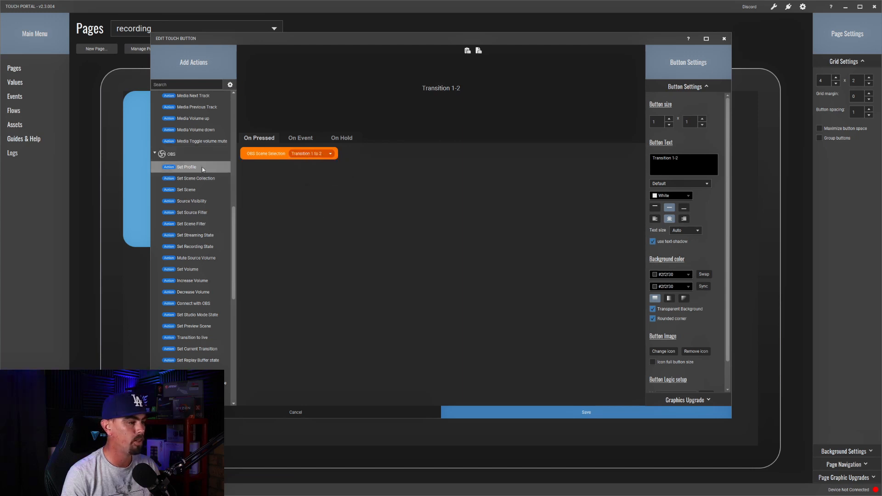
# Delete the surplus OBS scene selection action that has no scene chosen.
pyautogui.moveTo(234, 218); pyautogui.dragTo(230, 106)
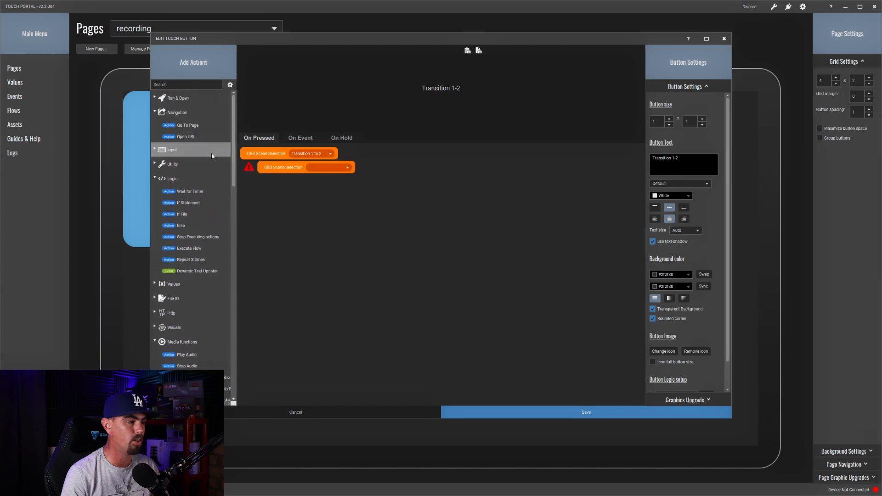
pyautogui.rightClick(284, 167)
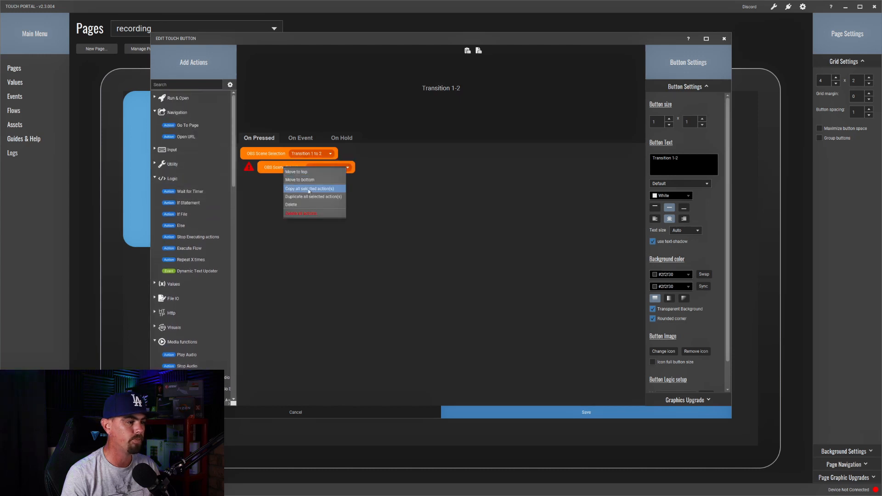
pyautogui.click(305, 210)
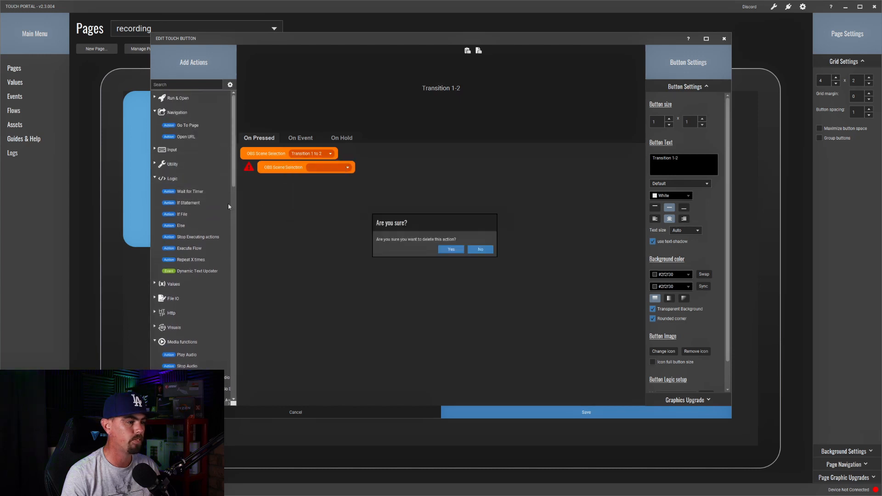
pyautogui.click(450, 249)
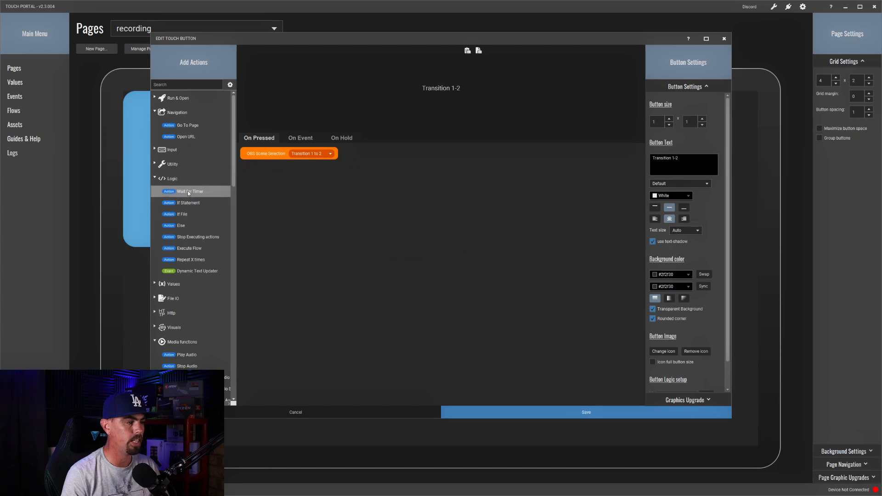
# Add a Wait for Timer action below the scene selection and set it to 3 seconds.
pyautogui.doubleClick(188, 193)
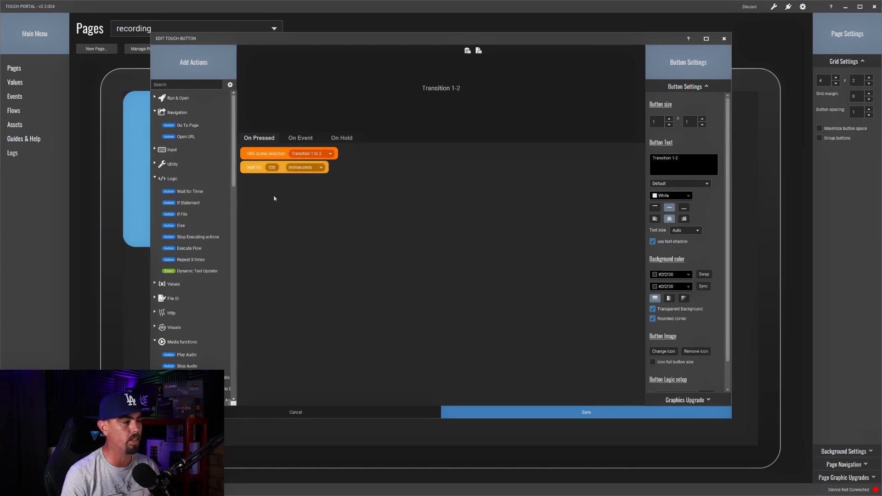
pyautogui.click(301, 168)
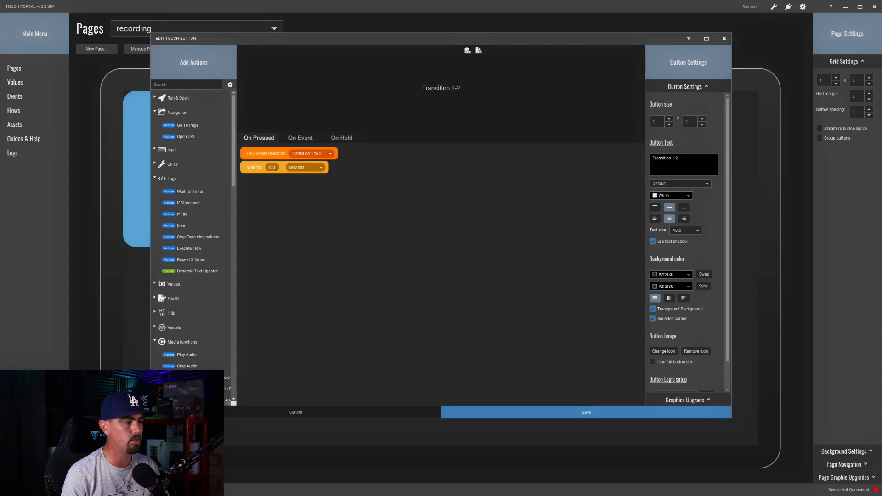
pyautogui.write('3')
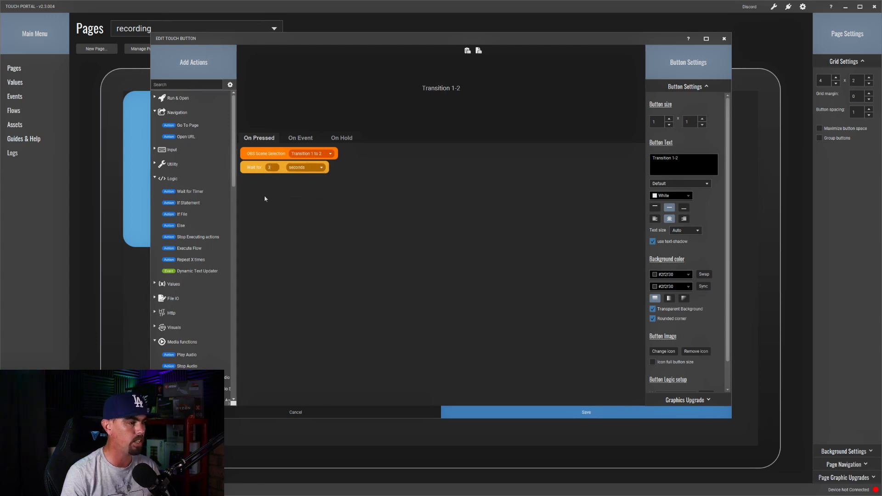
# Delete the surplus 100 milliseconds wait action from the button's action list.
pyautogui.scroll(-3, 229, 211)
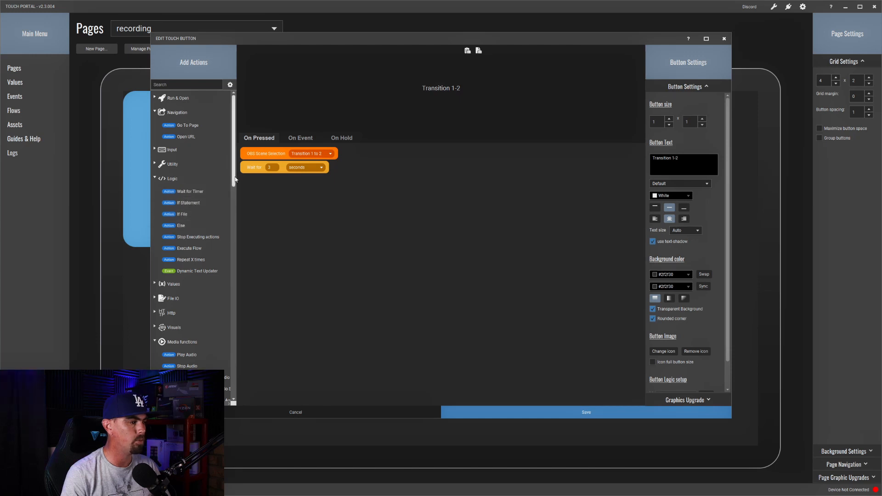
pyautogui.moveTo(229, 210); pyautogui.dragTo(228, 289)
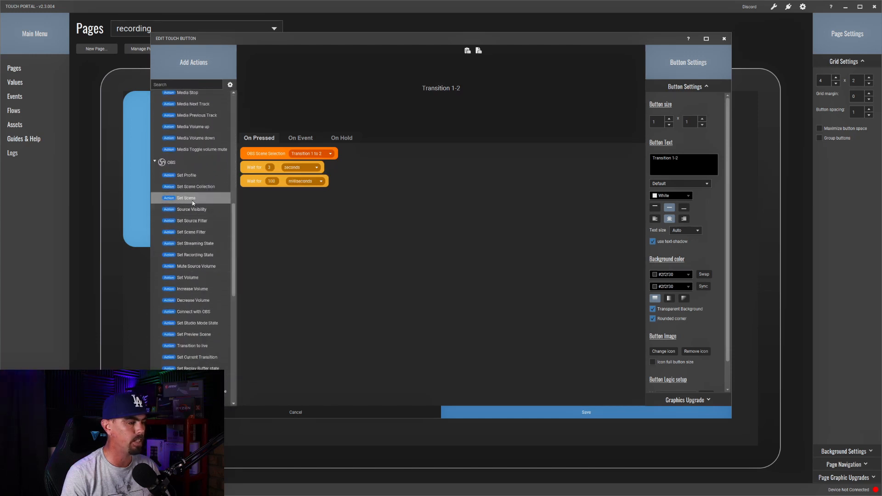
pyautogui.rightClick(256, 184)
pyautogui.click(263, 221)
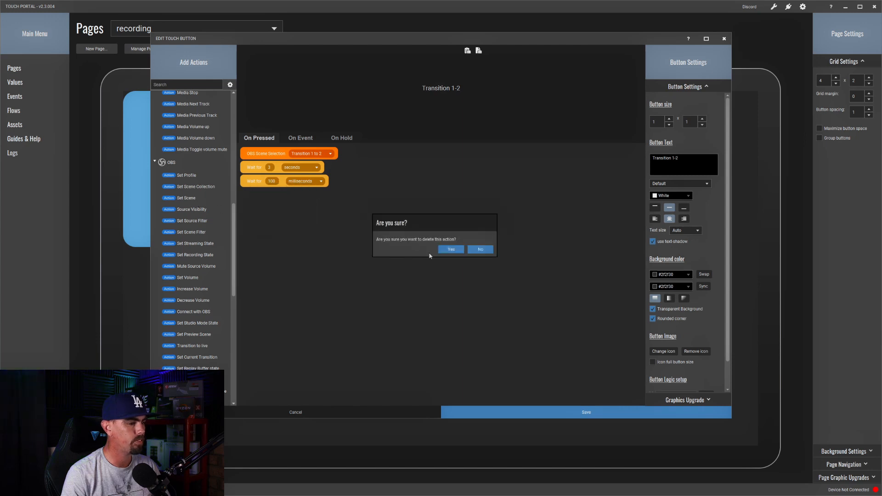
pyautogui.click(447, 249)
# Add an OBS Set Scene action after the 3-second wait and choose Scene 2.
pyautogui.moveTo(186, 198); pyautogui.dragTo(285, 183)
pyautogui.click(327, 181)
pyautogui.click(323, 191)
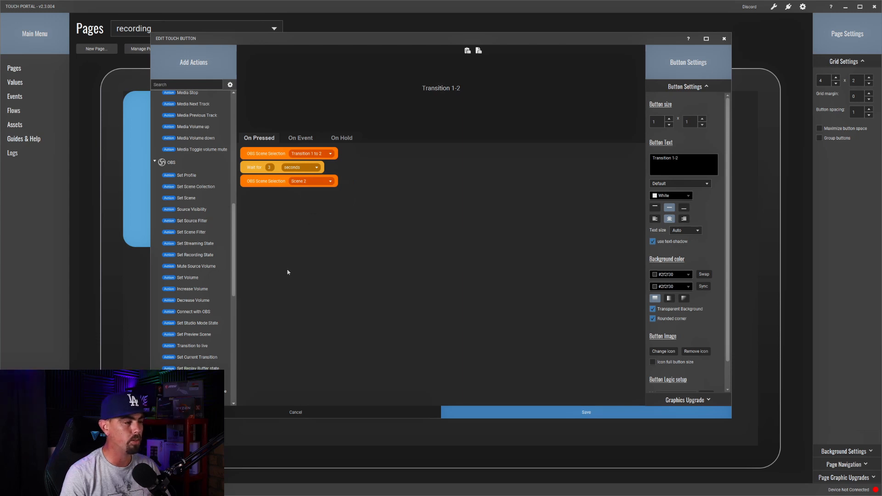
# Insert a Source Visibility action before the wait that shows the Media Source in Scene.
pyautogui.moveTo(234, 220); pyautogui.dragTo(235, 226)
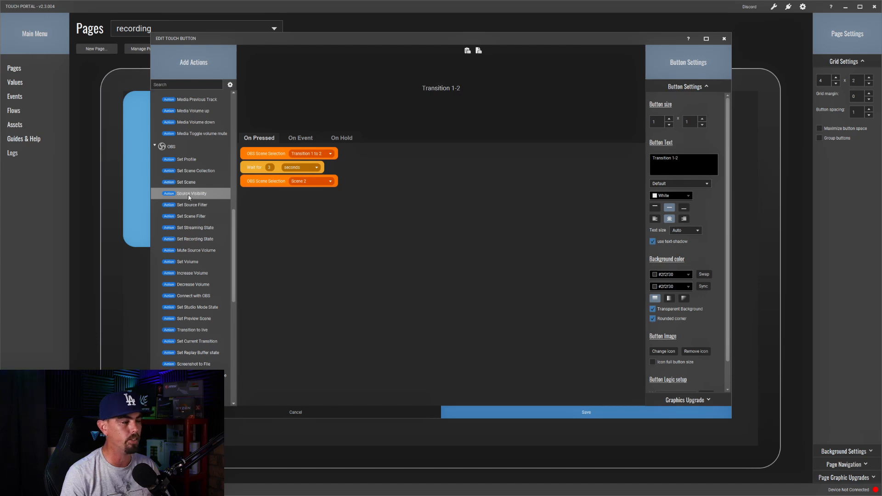
pyautogui.moveTo(187, 195); pyautogui.dragTo(290, 166)
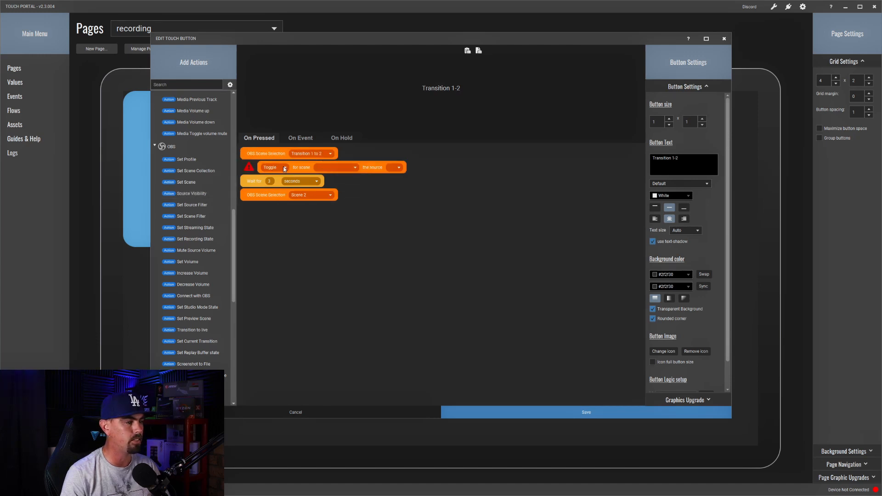
pyautogui.click(284, 168)
pyautogui.click(290, 174)
pyautogui.click(327, 168)
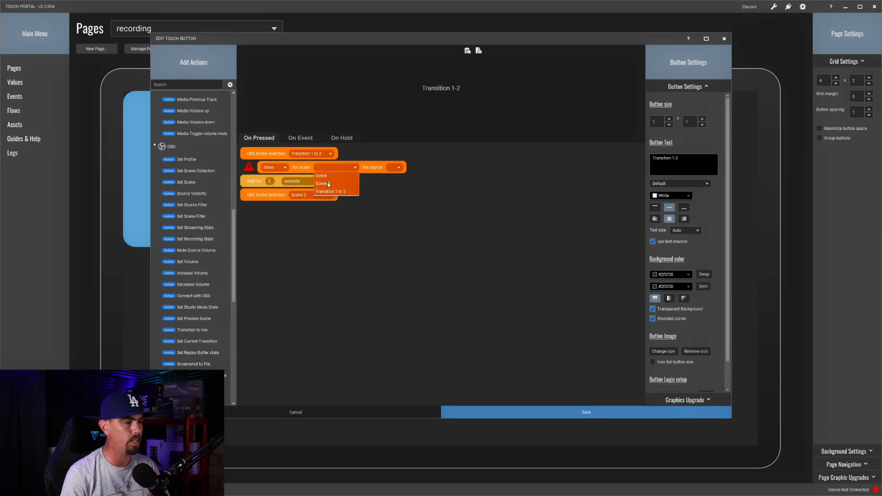
pyautogui.click(326, 177)
pyautogui.click(399, 168)
pyautogui.click(403, 177)
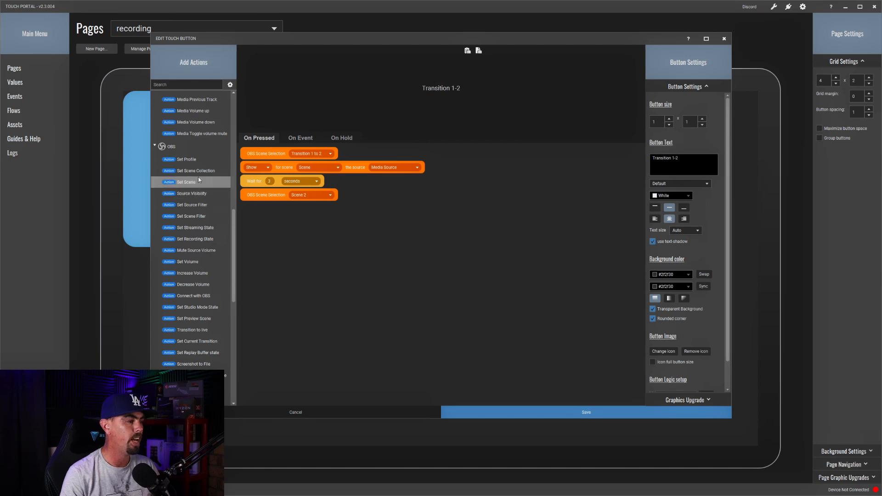
# Add a Source Visibility action at the end that hides the Media Source in Scene, and save the button.
pyautogui.moveTo(190, 196); pyautogui.dragTo(276, 208)
pyautogui.click(284, 209)
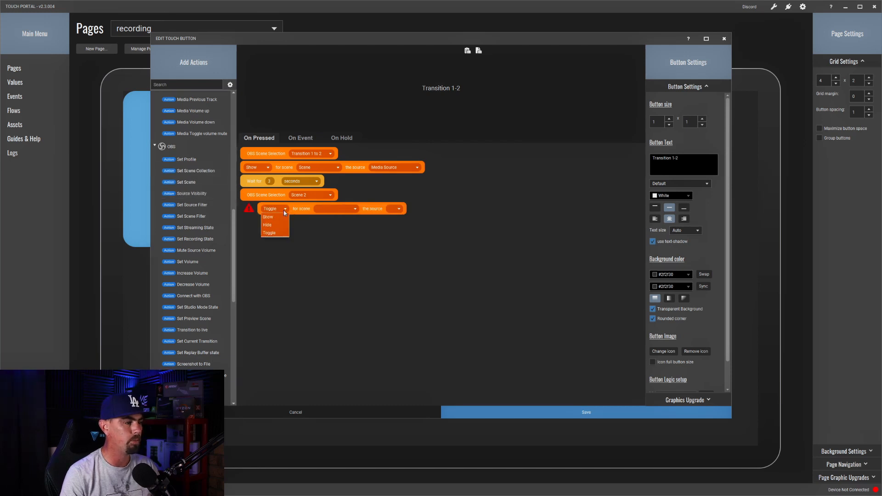
pyautogui.click(323, 211)
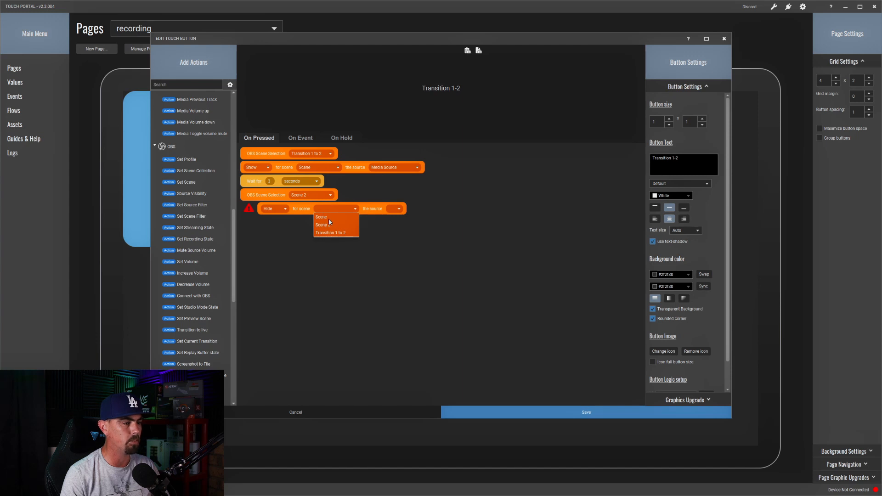
pyautogui.click(327, 218)
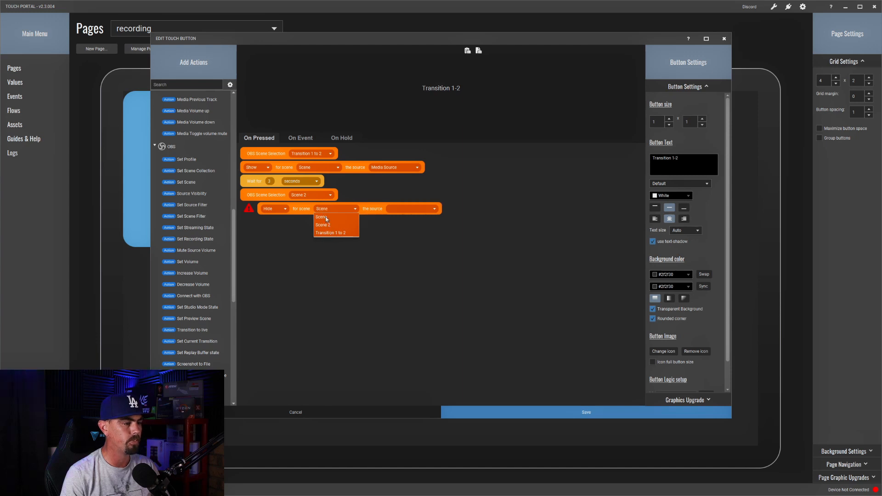
pyautogui.click(397, 209)
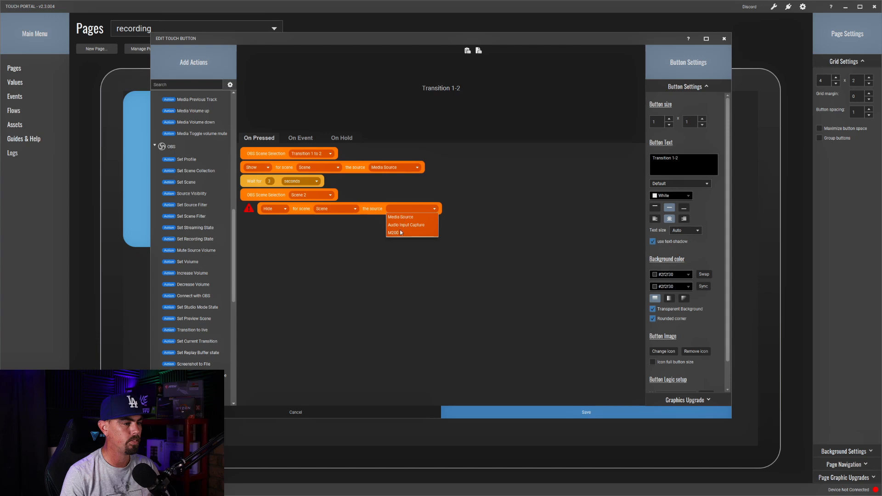
pyautogui.click(402, 217)
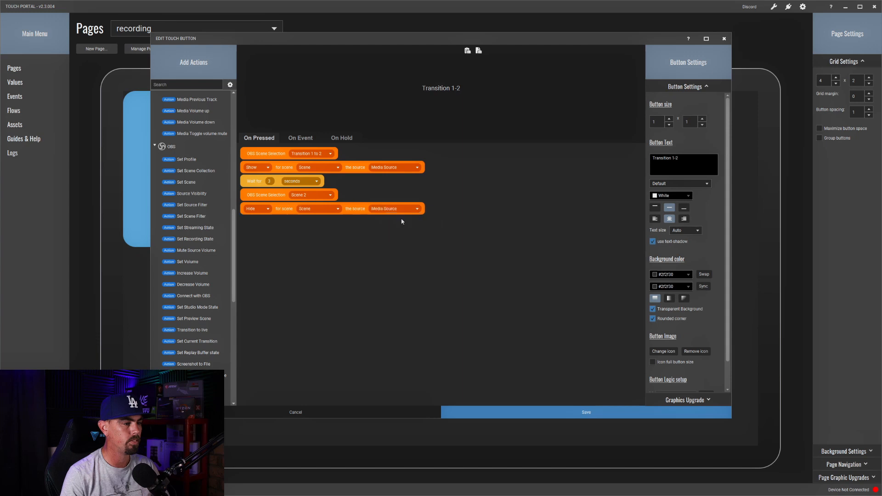
pyautogui.click(551, 412)
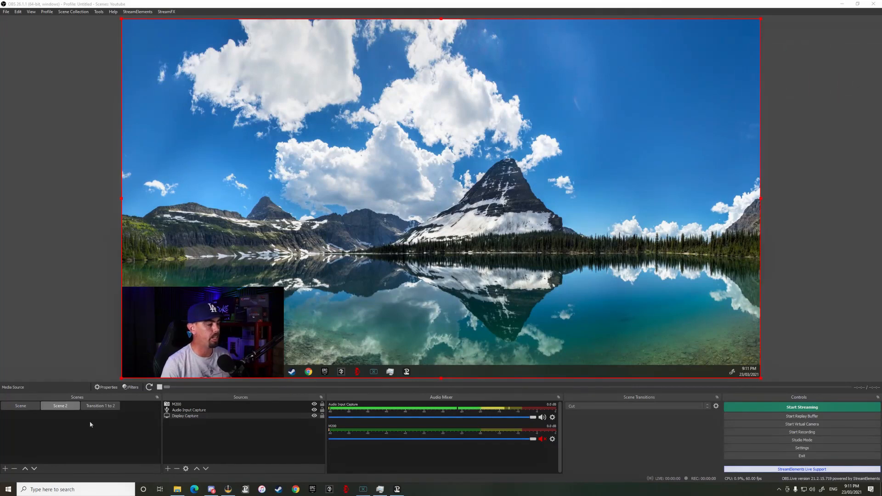
# In OBS, show Scene and switch to Transition 1 to 2 to check how the transition plays.
pyautogui.click(24, 409)
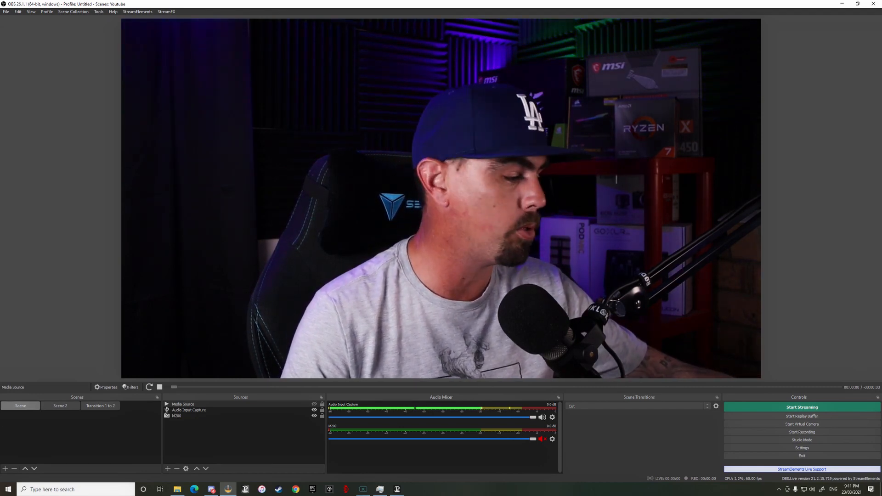
pyautogui.click(100, 406)
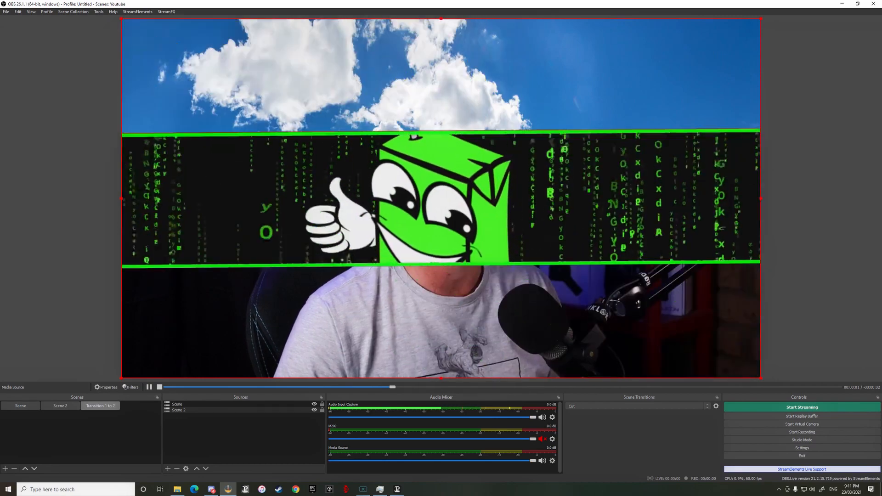